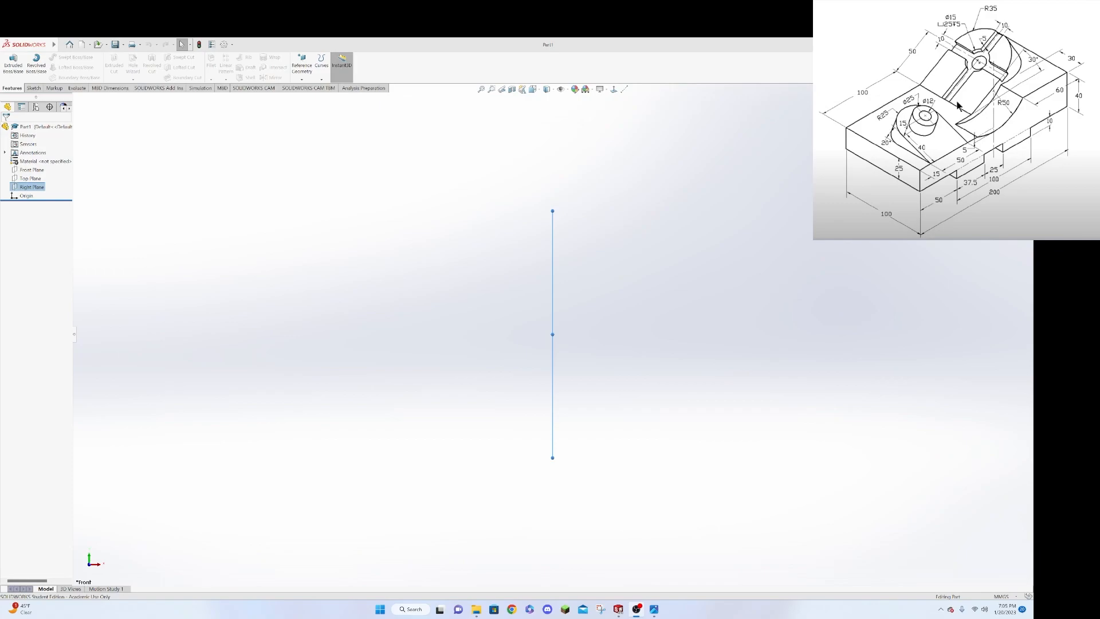
Orient the view normal to the Right Plane and start a new sketch on it.
right_click(29, 187)
click(65, 177)
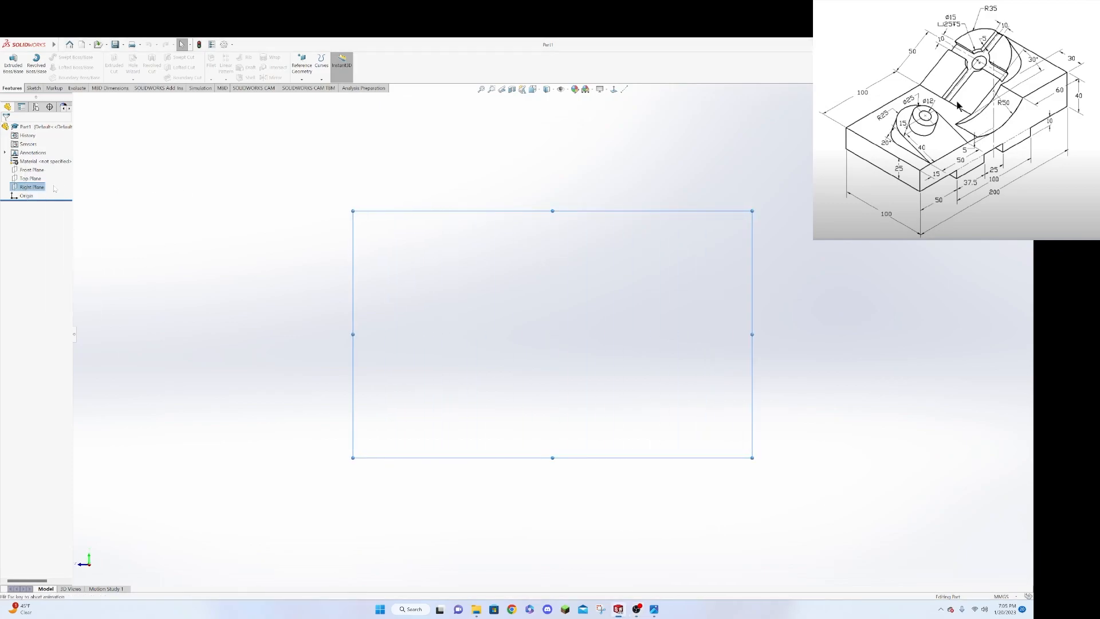
right_click(35, 188)
click(40, 177)
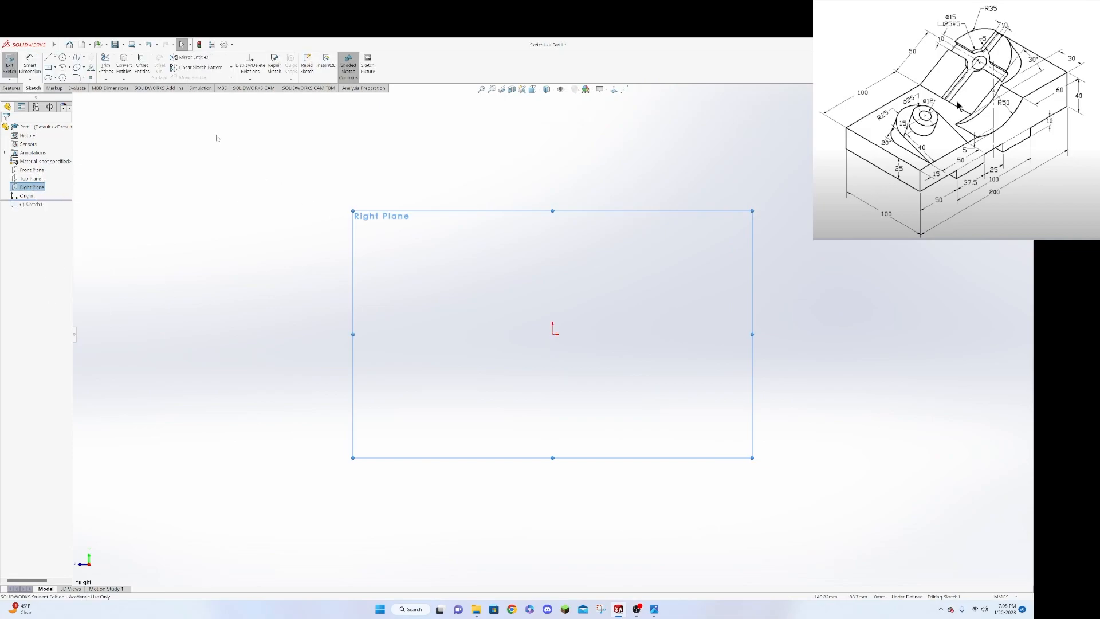
Sketch a bottom edge about 121 mm long from the origin, stepping down into two feet about 25 and 21 mm wide and 6 mm deep.
click(48, 58)
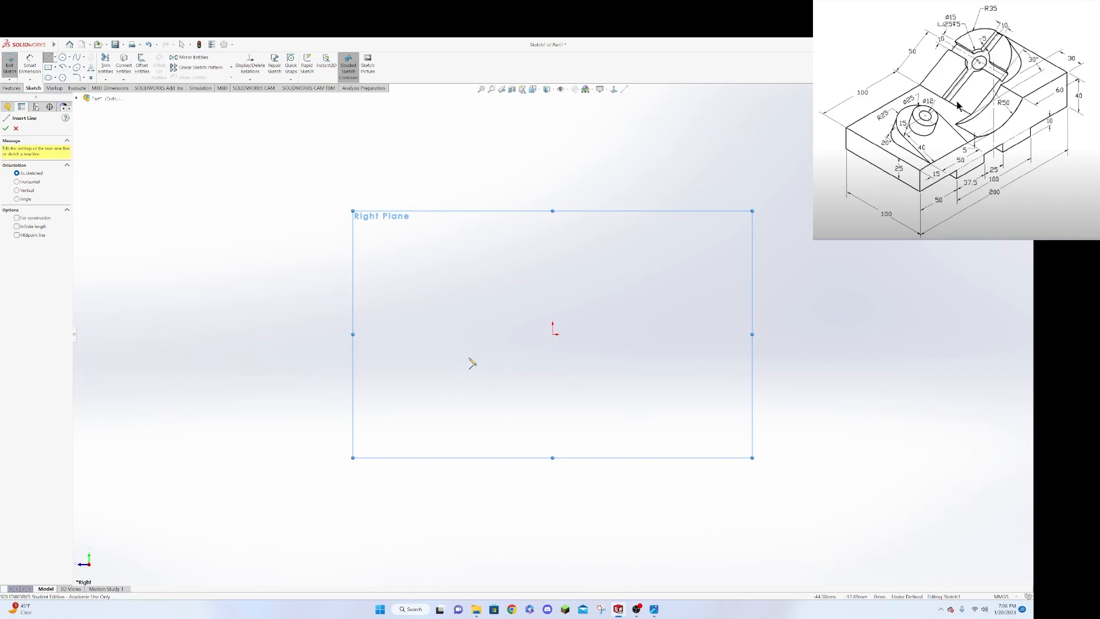
click(554, 335)
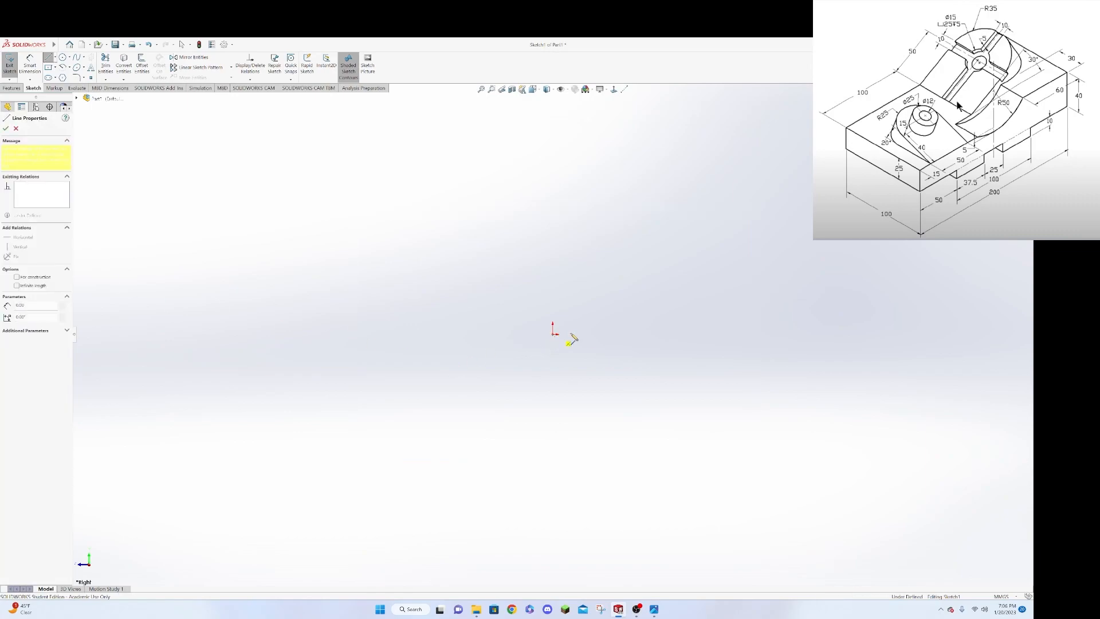
click(615, 334)
click(616, 347)
click(672, 347)
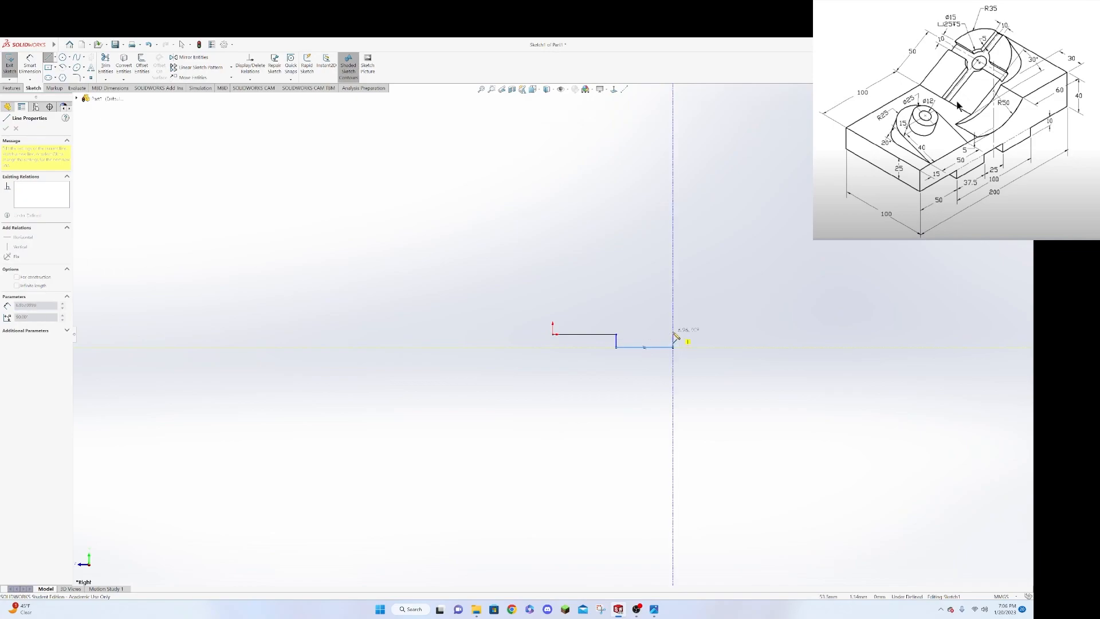
click(673, 334)
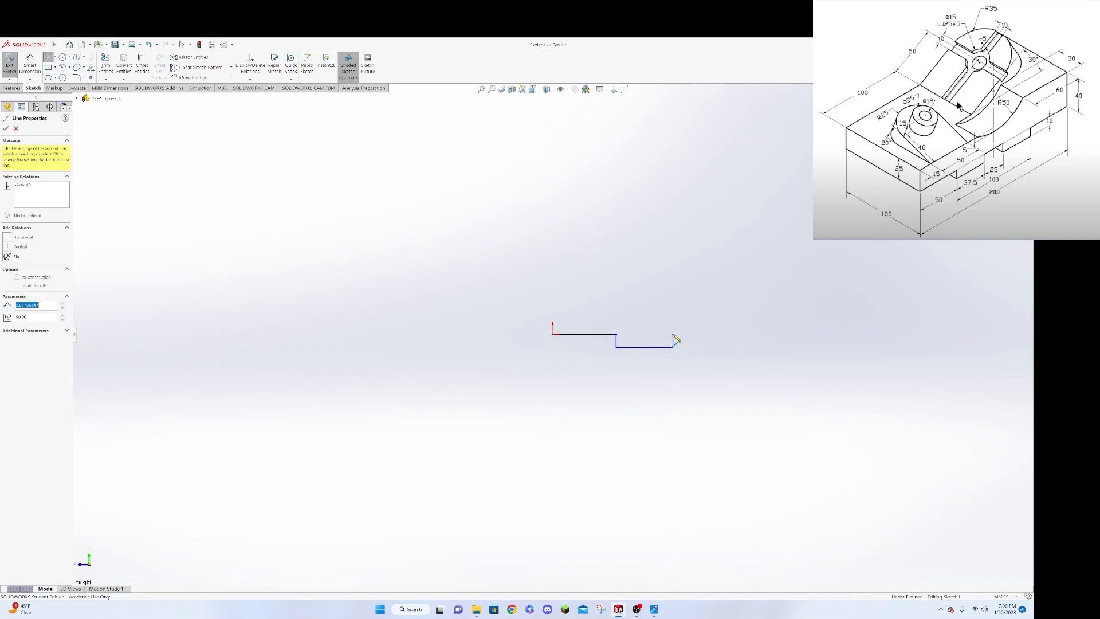
click(731, 334)
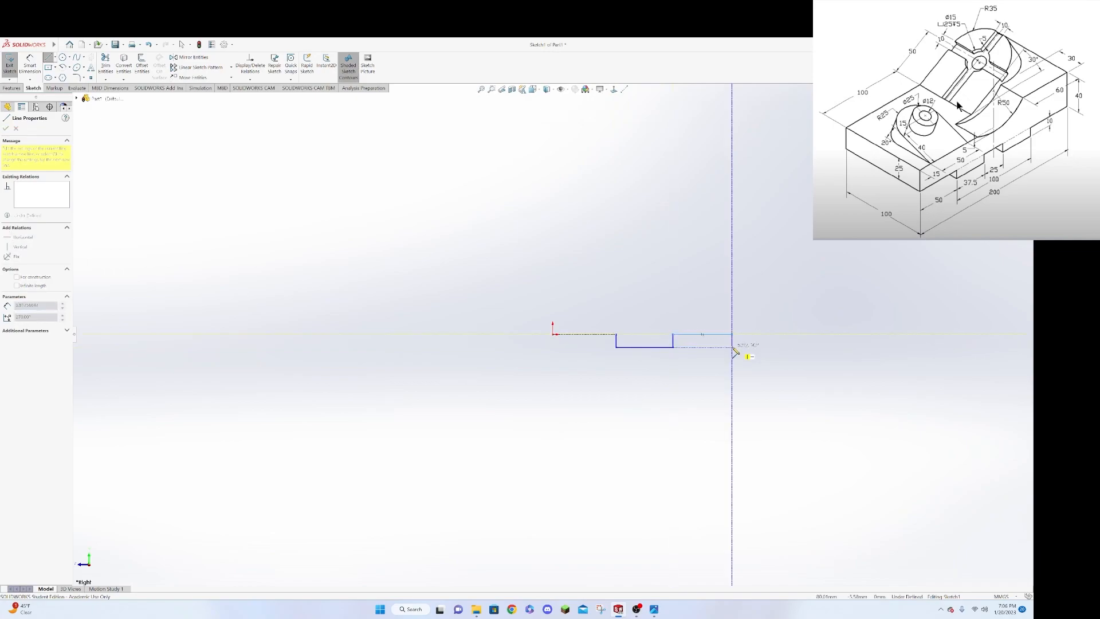
click(732, 347)
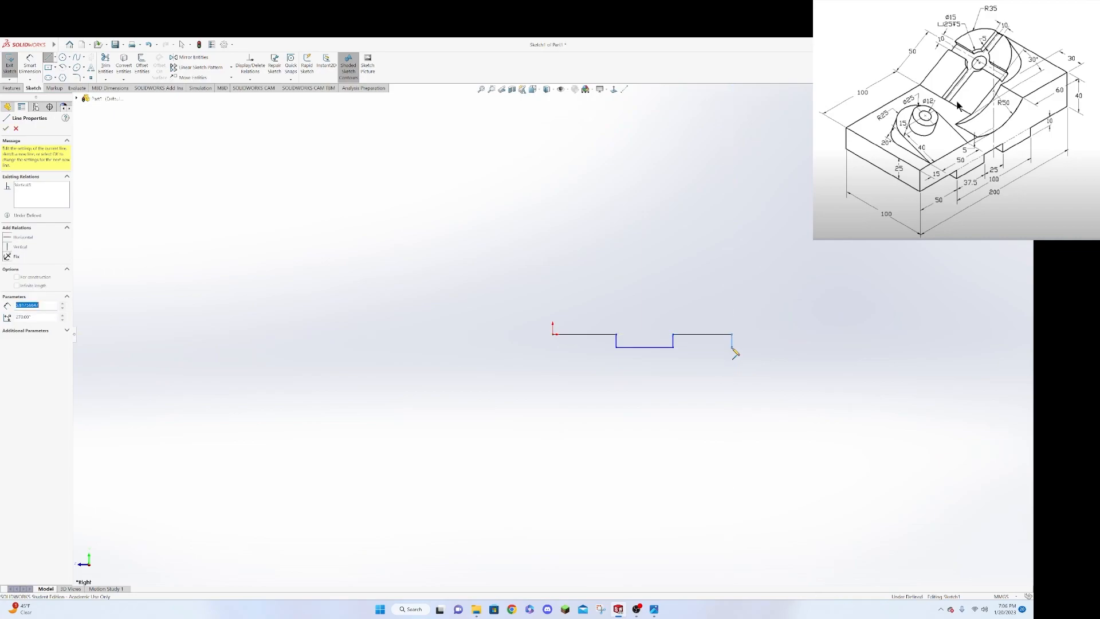
click(779, 347)
click(779, 334)
click(825, 334)
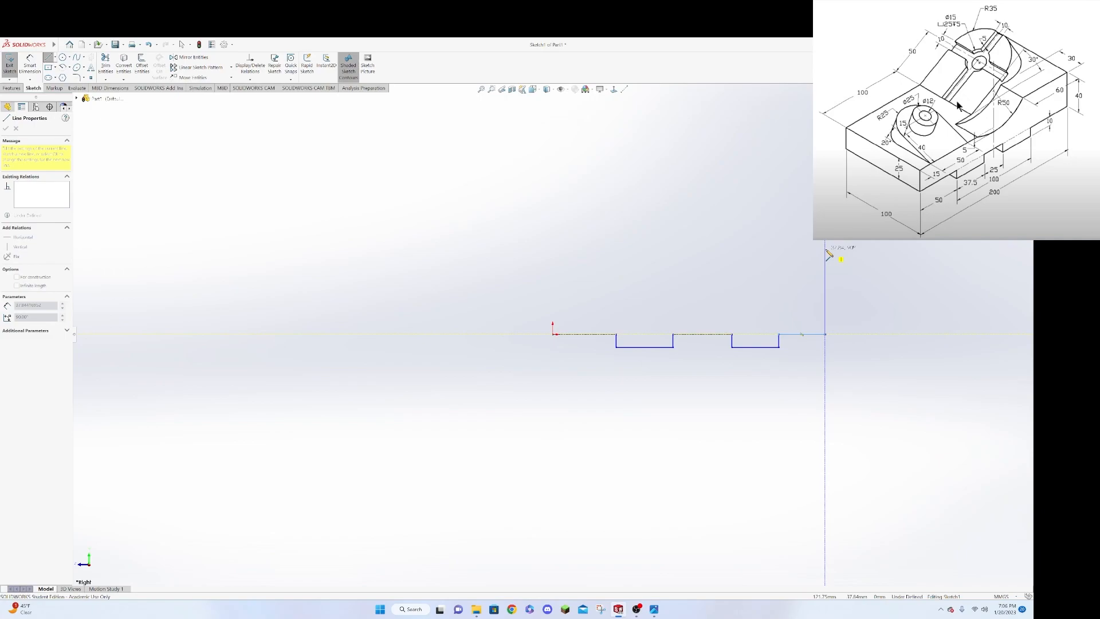
Close the profile with a right side about 38 mm high, a horizontal top, a slope down to a lower top and a 27 mm left side.
click(824, 249)
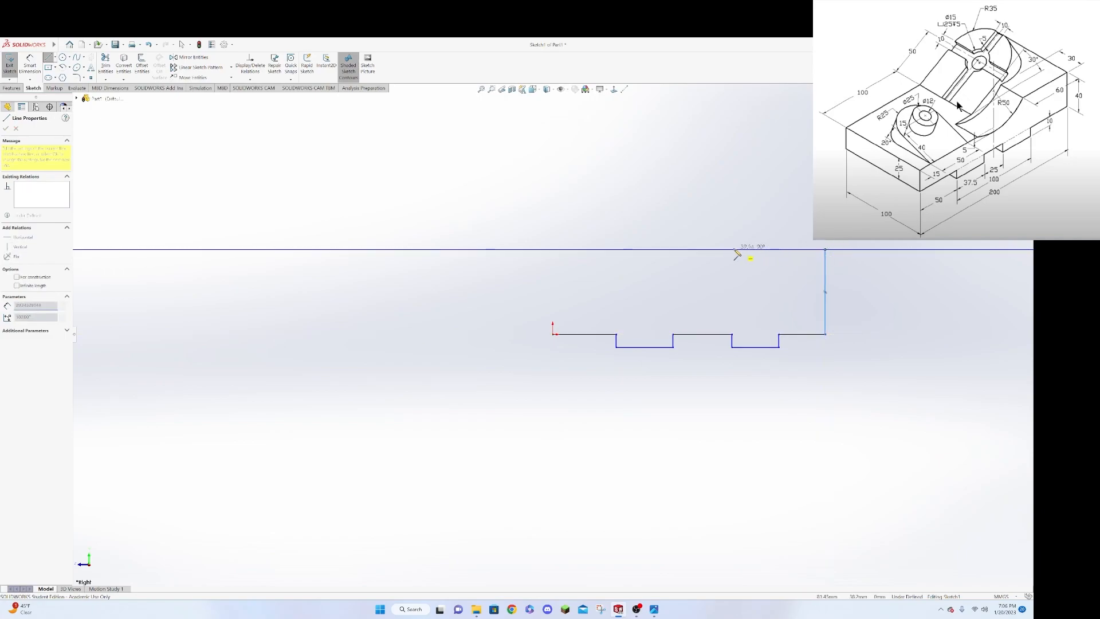
click(708, 250)
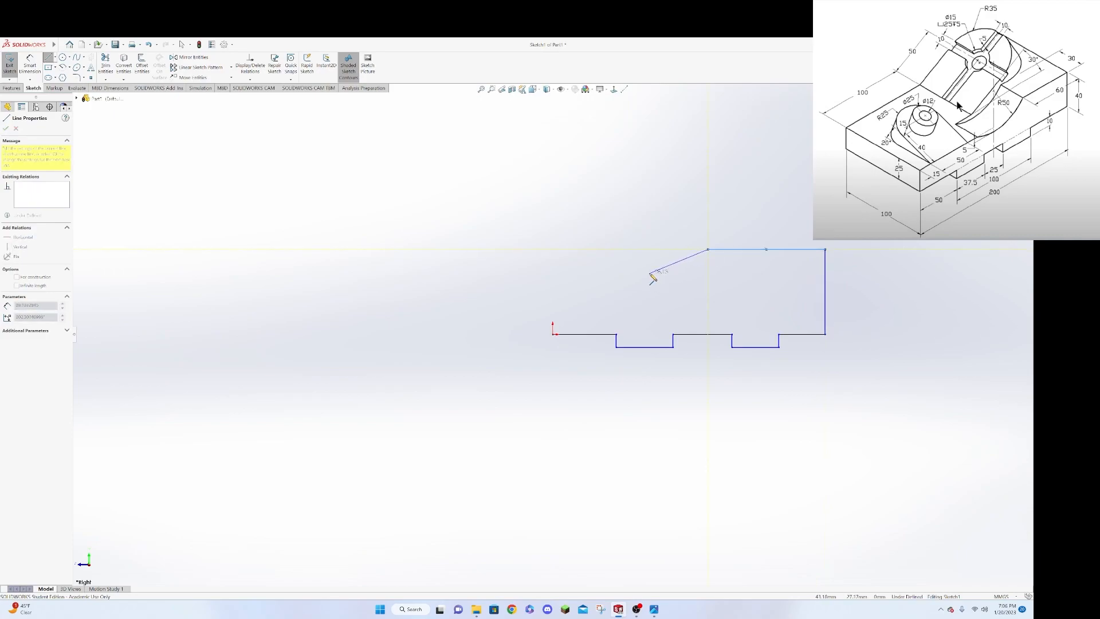
click(648, 274)
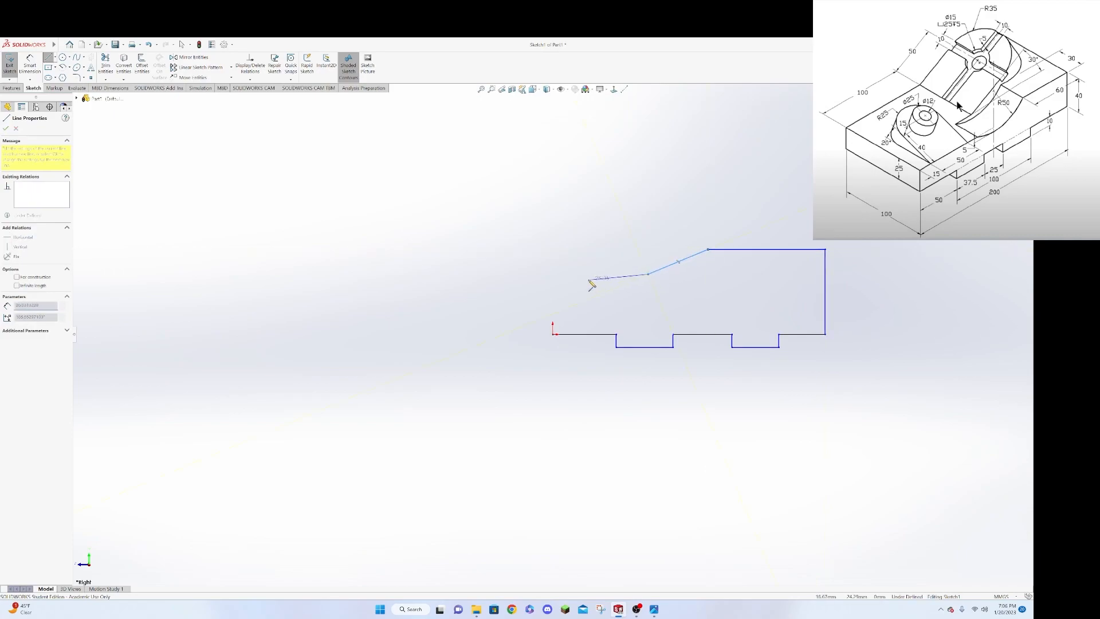
click(553, 274)
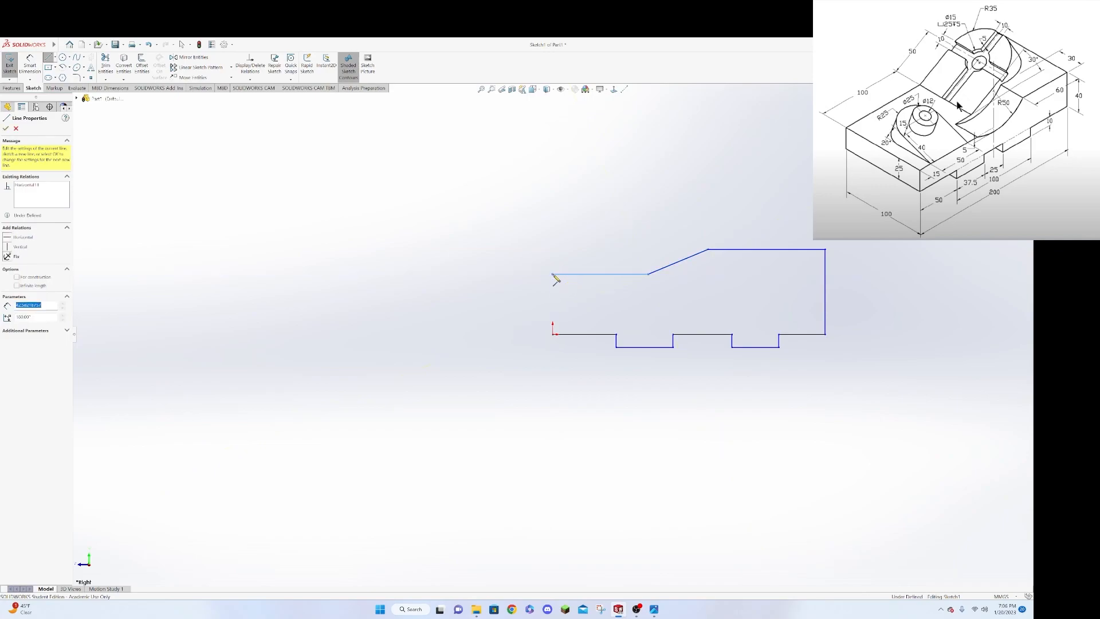
click(553, 335)
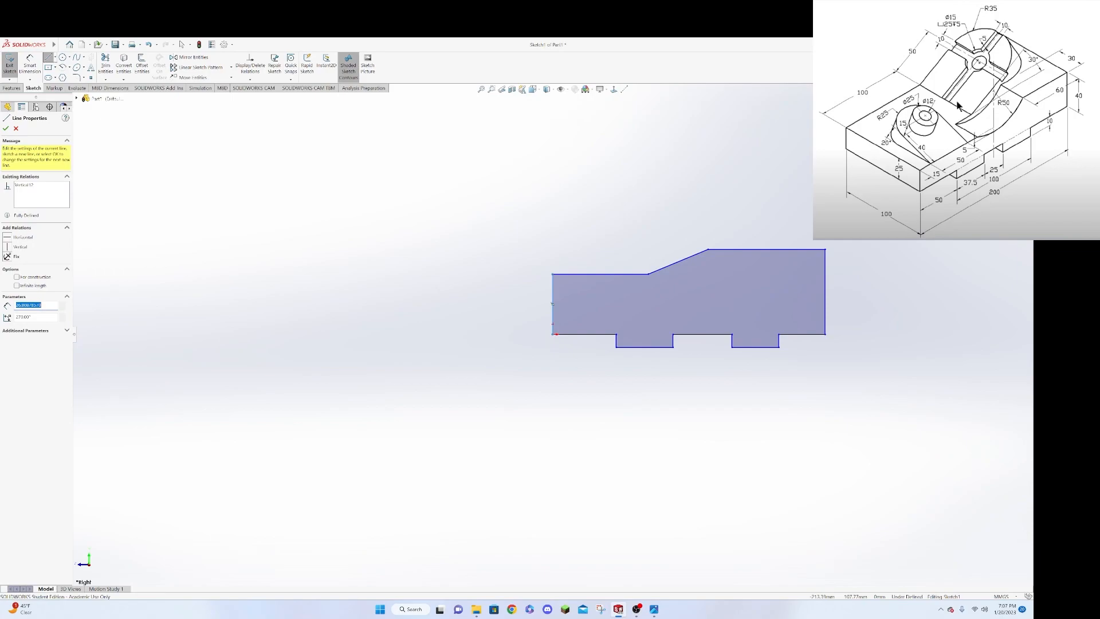
key(Escape)
Make the four short vertical sides of the two feet equal in length.
click(616, 342)
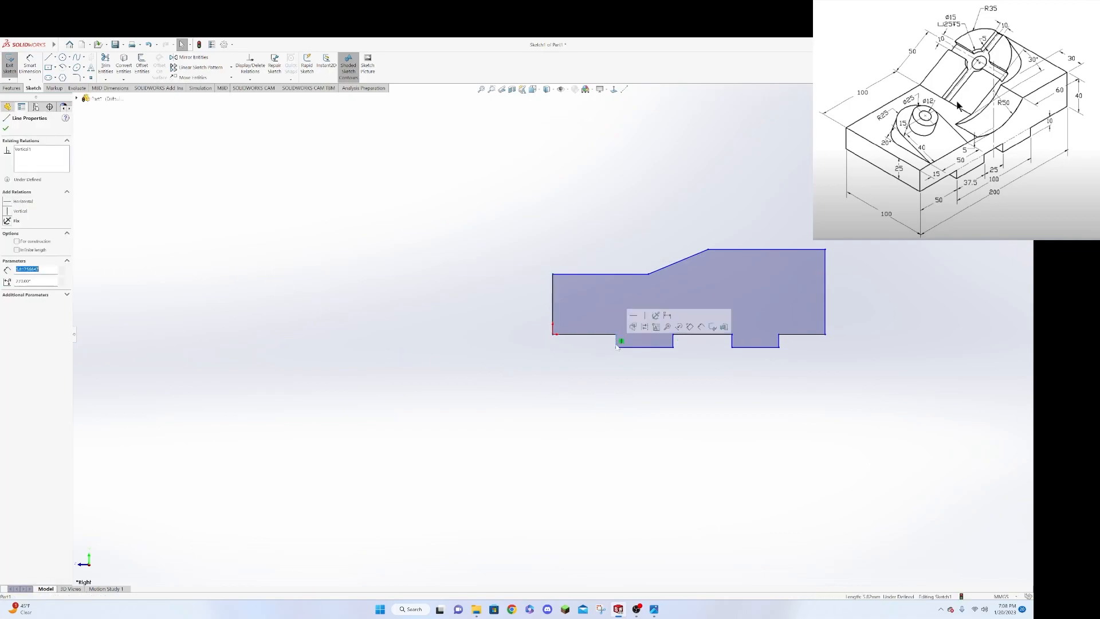
ctrl+click(673, 341)
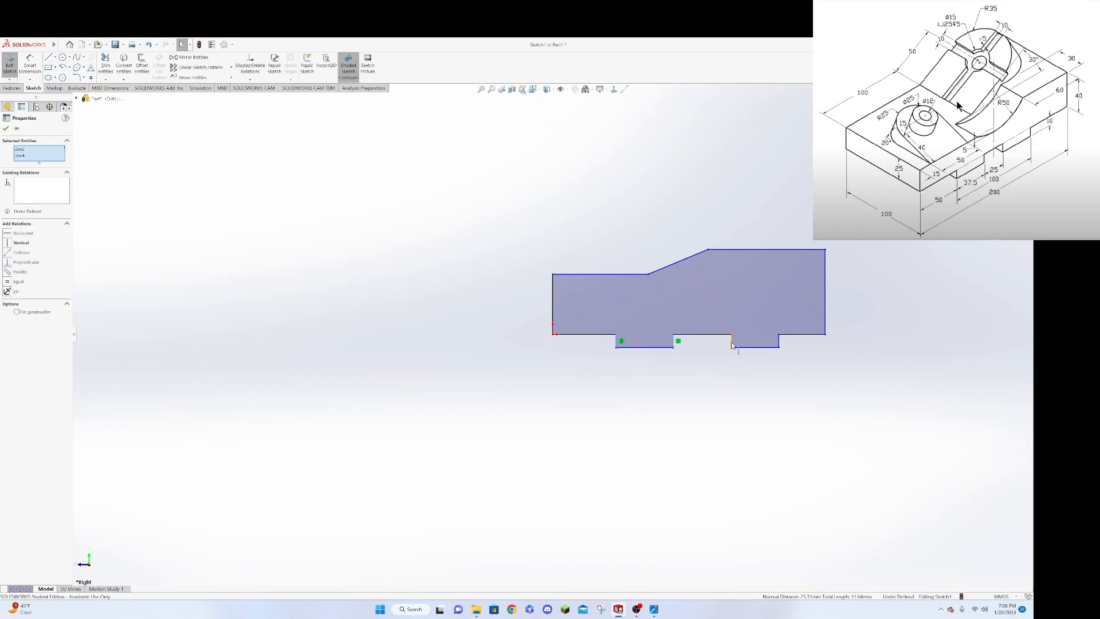
ctrl+click(731, 342)
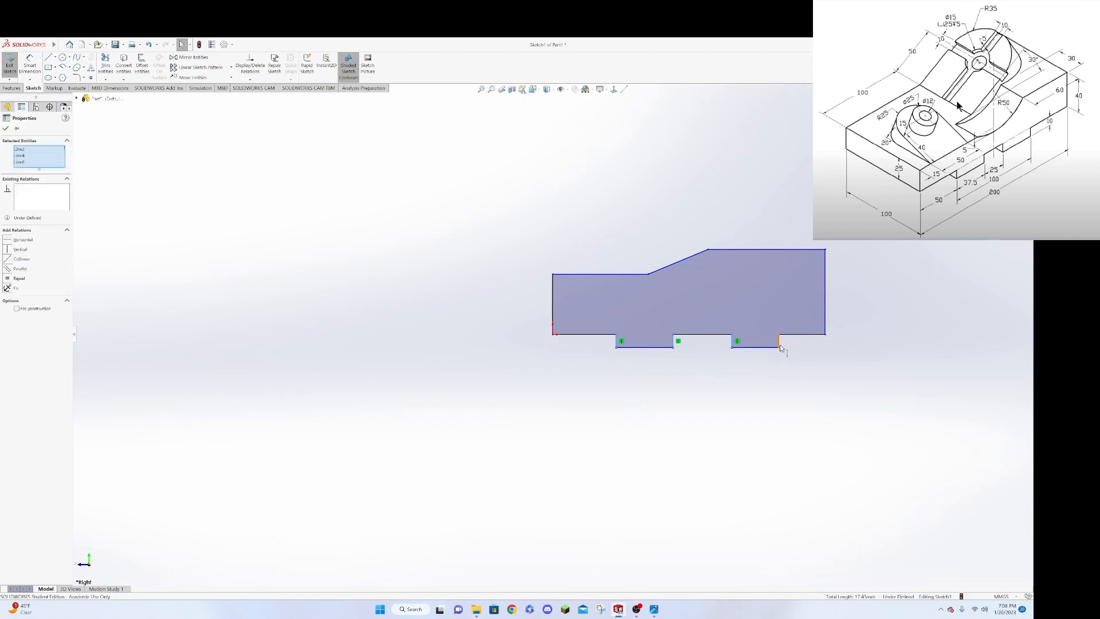
ctrl+click(779, 344)
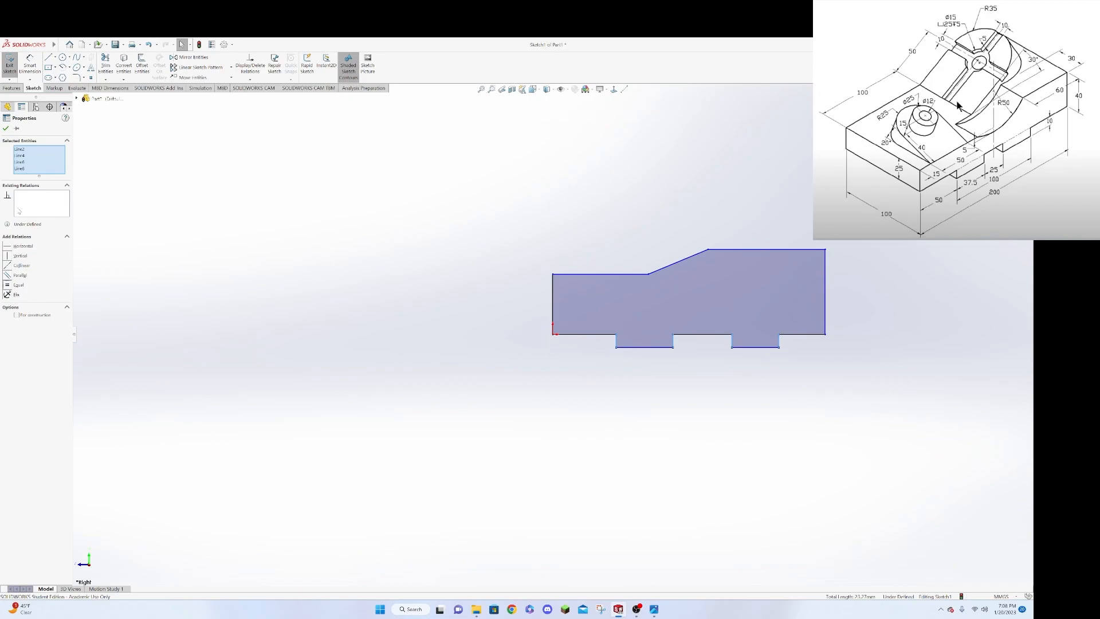
click(6, 128)
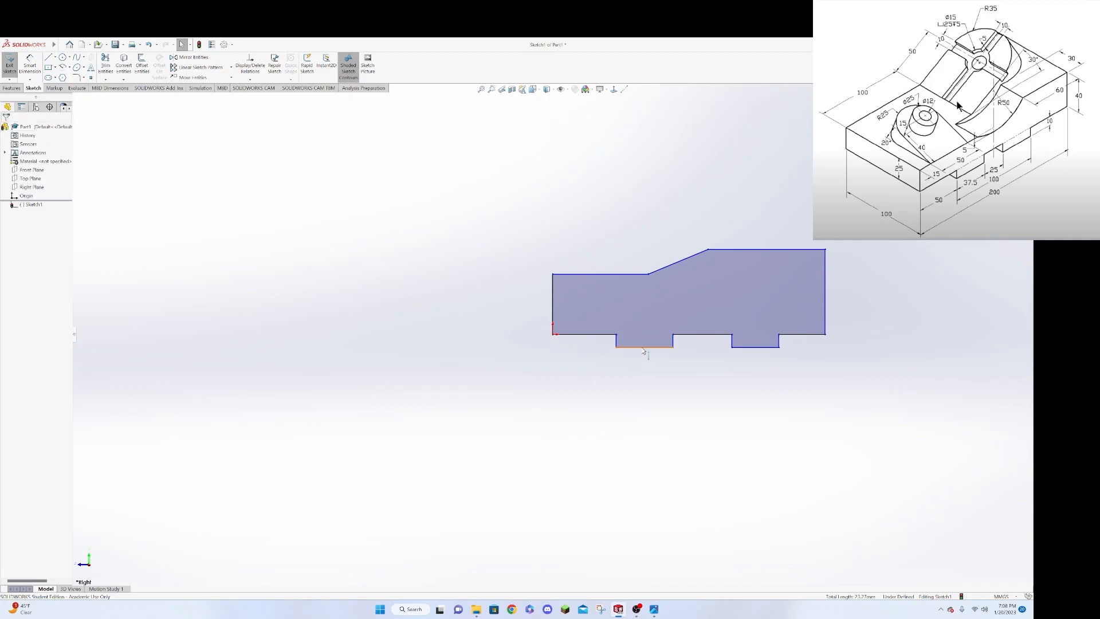
Make the horizontal undersides of the two feet collinear.
click(643, 347)
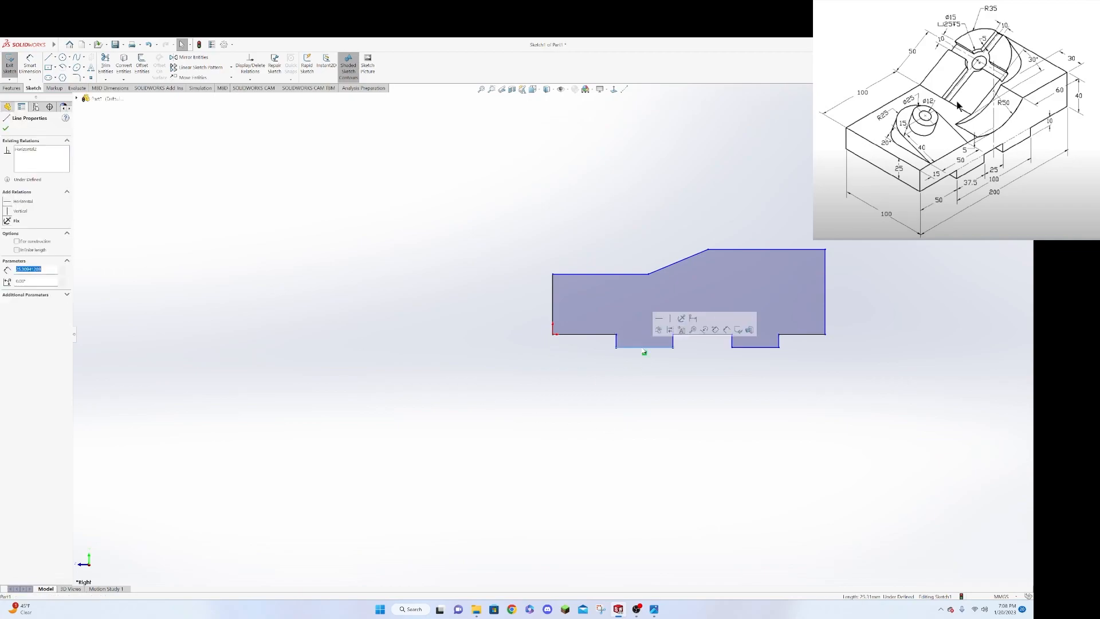
ctrl+click(773, 348)
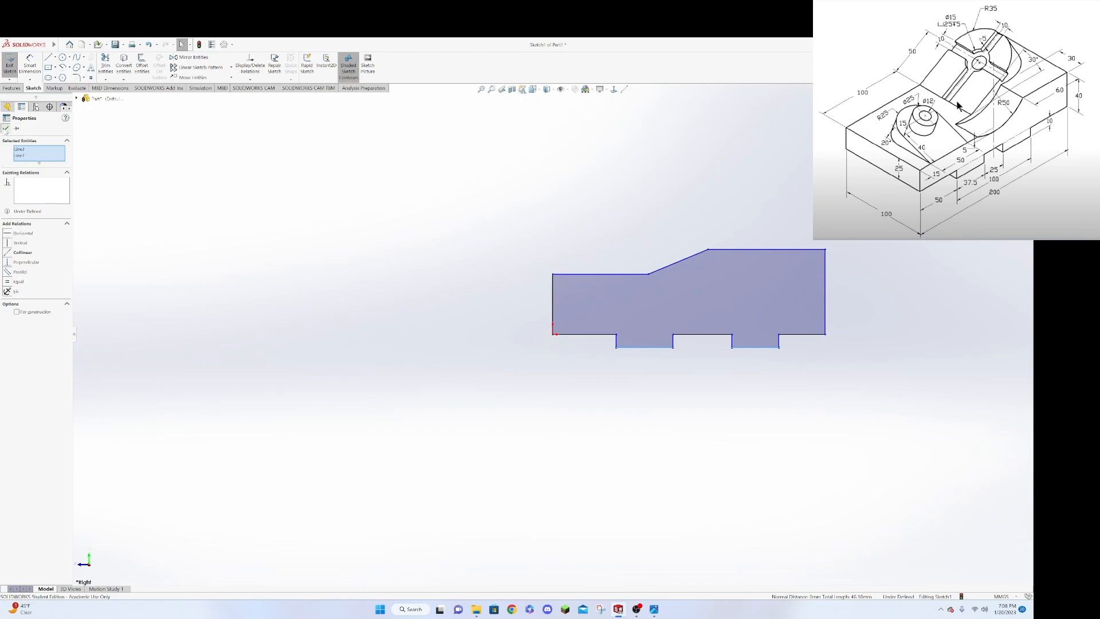
click(6, 128)
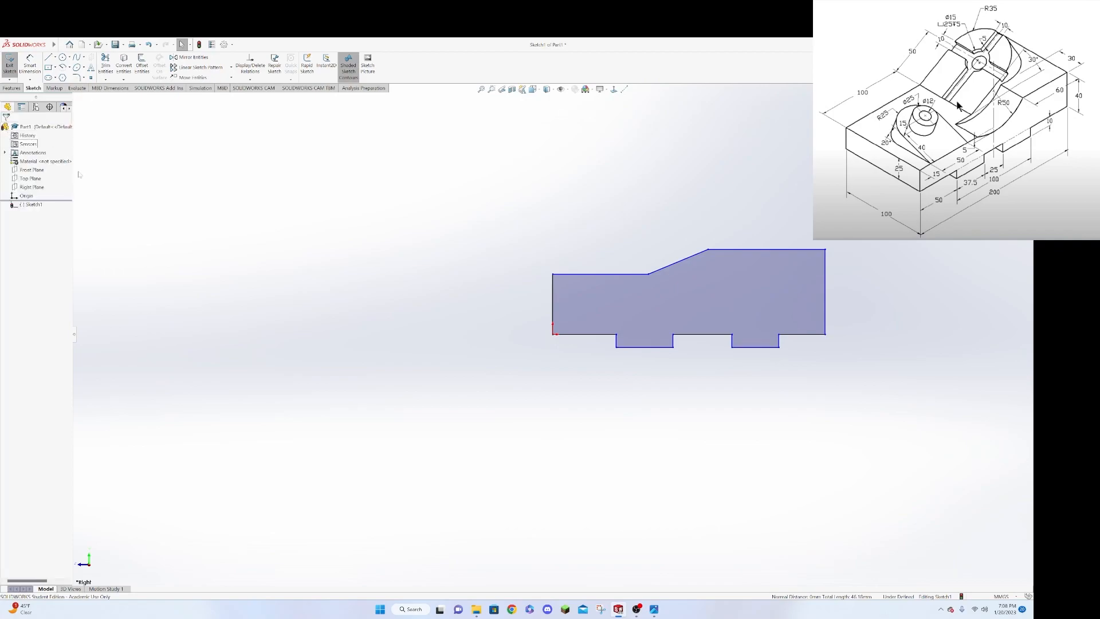
Make the three base edge segments beside and between the feet collinear.
click(598, 336)
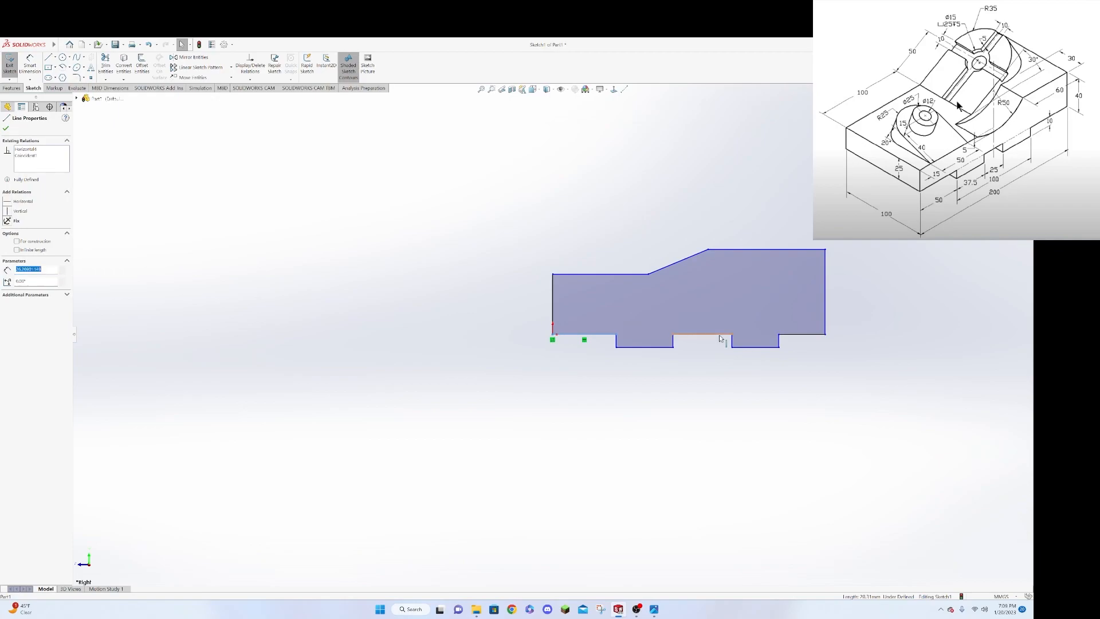
ctrl+click(720, 337)
ctrl+click(813, 335)
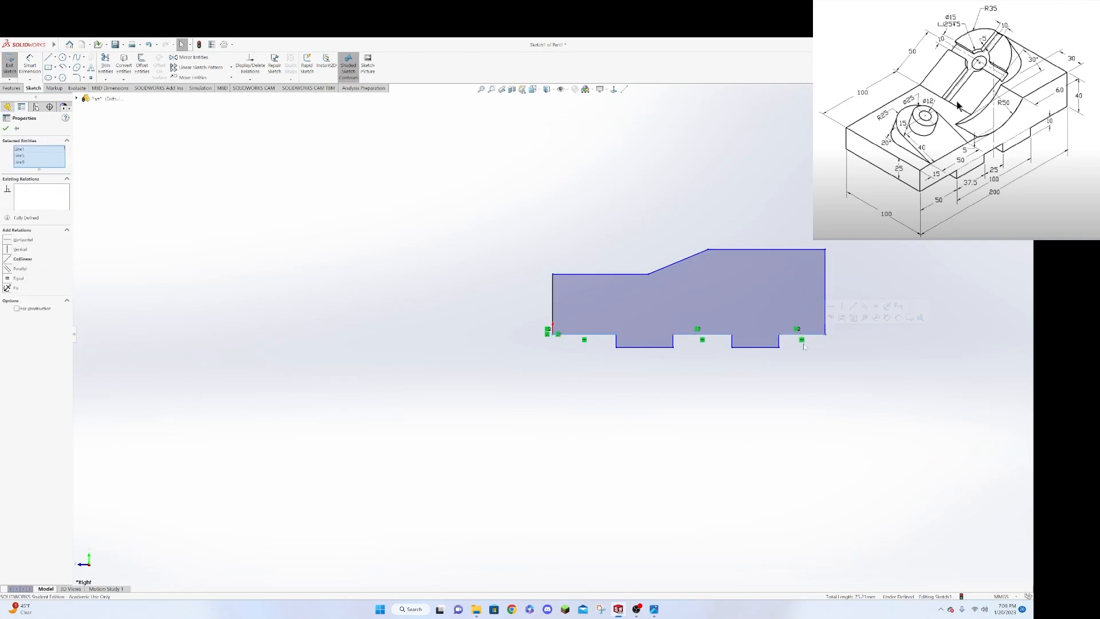
click(599, 335)
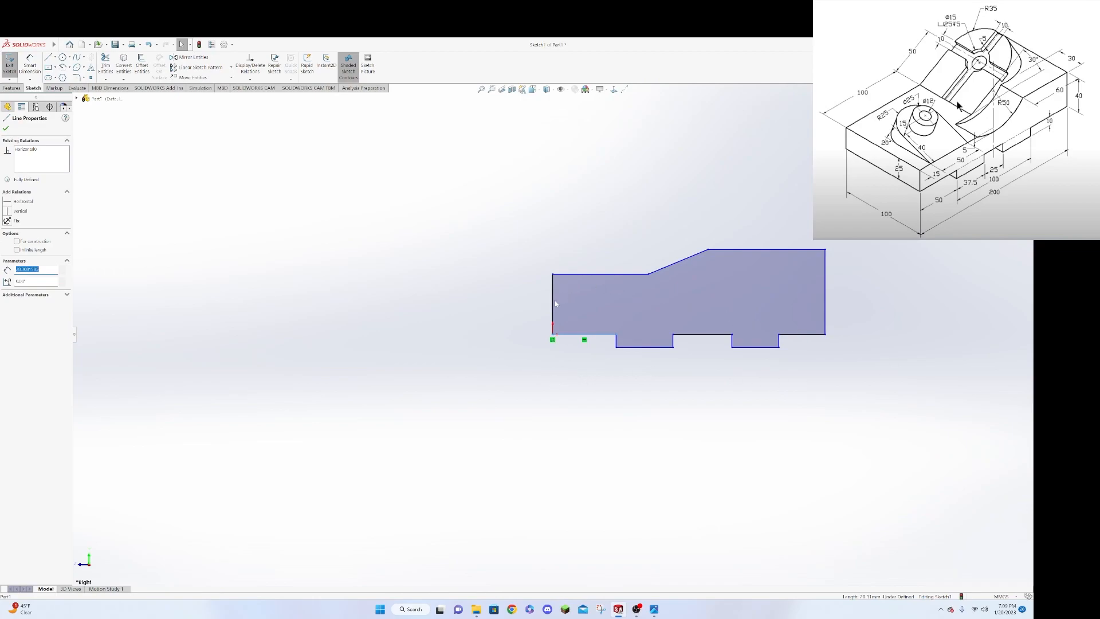
key(Escape)
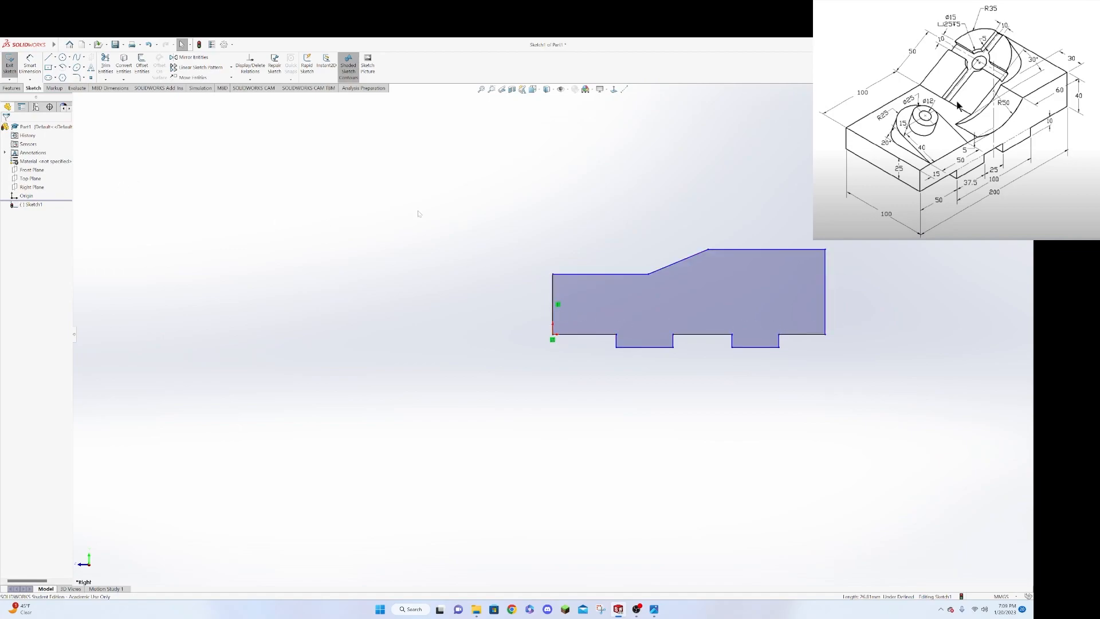
Dimension the profile's overall length between its left and right vertical edges as 200 mm.
click(30, 65)
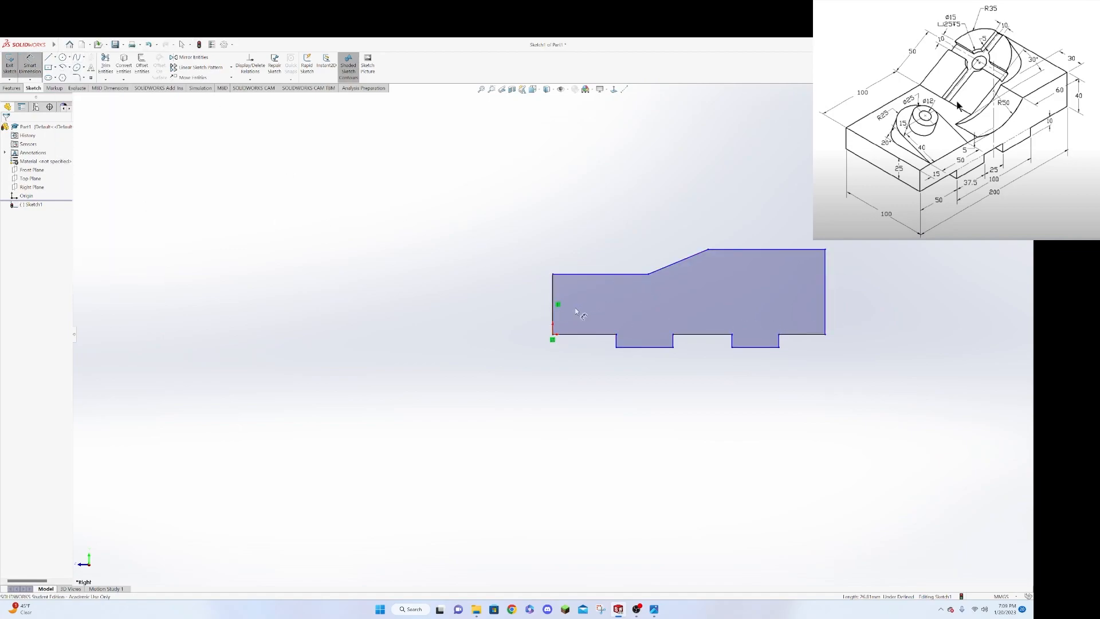
click(552, 315)
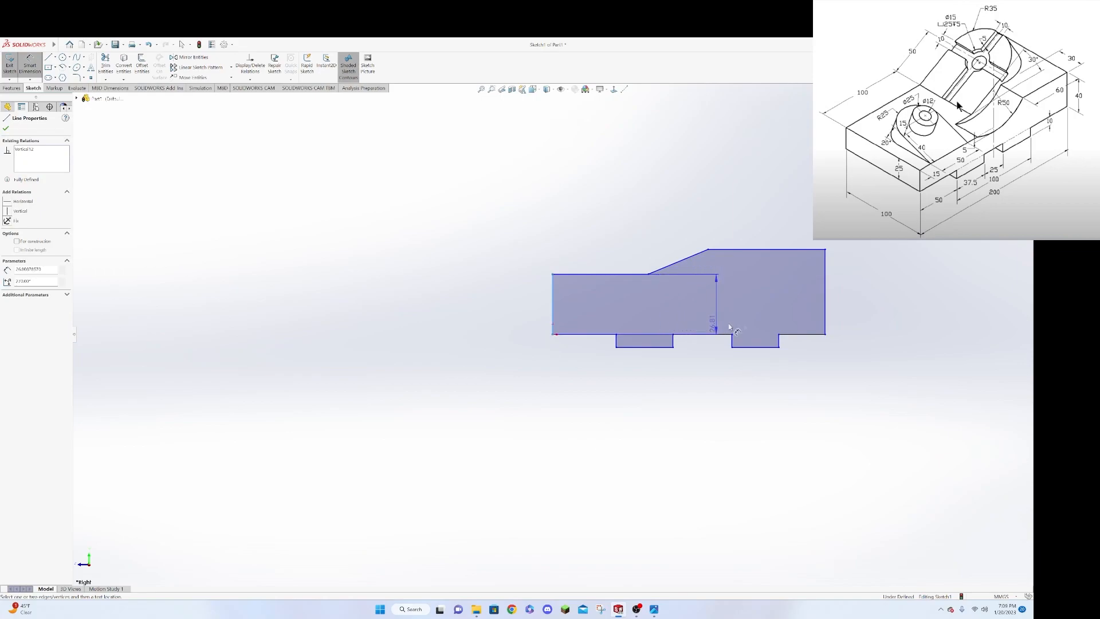
click(825, 321)
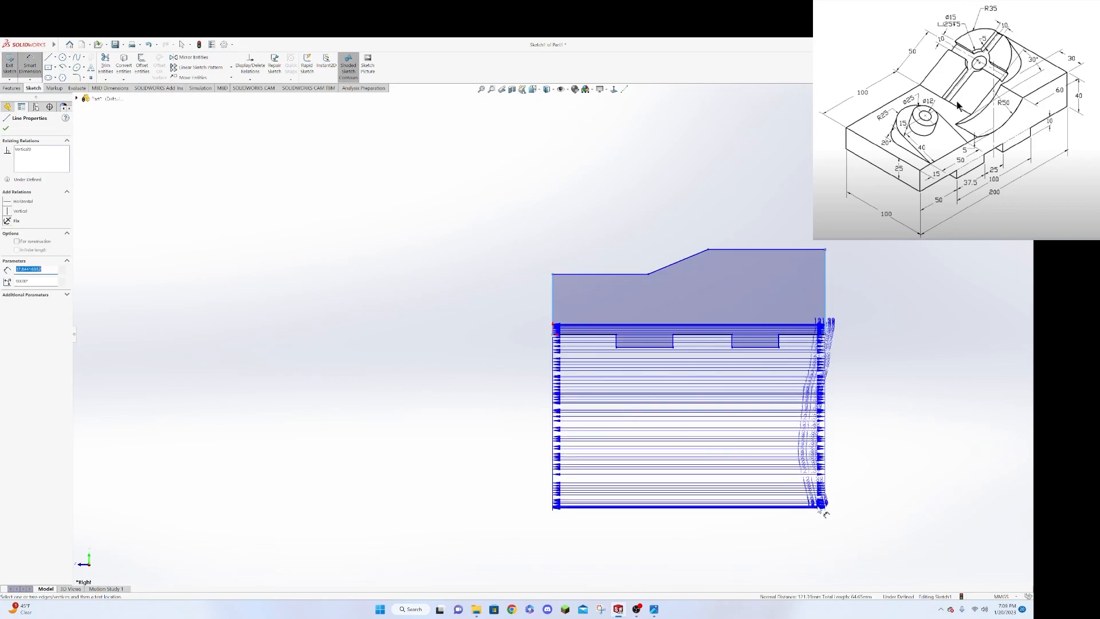
click(824, 507)
text(2)
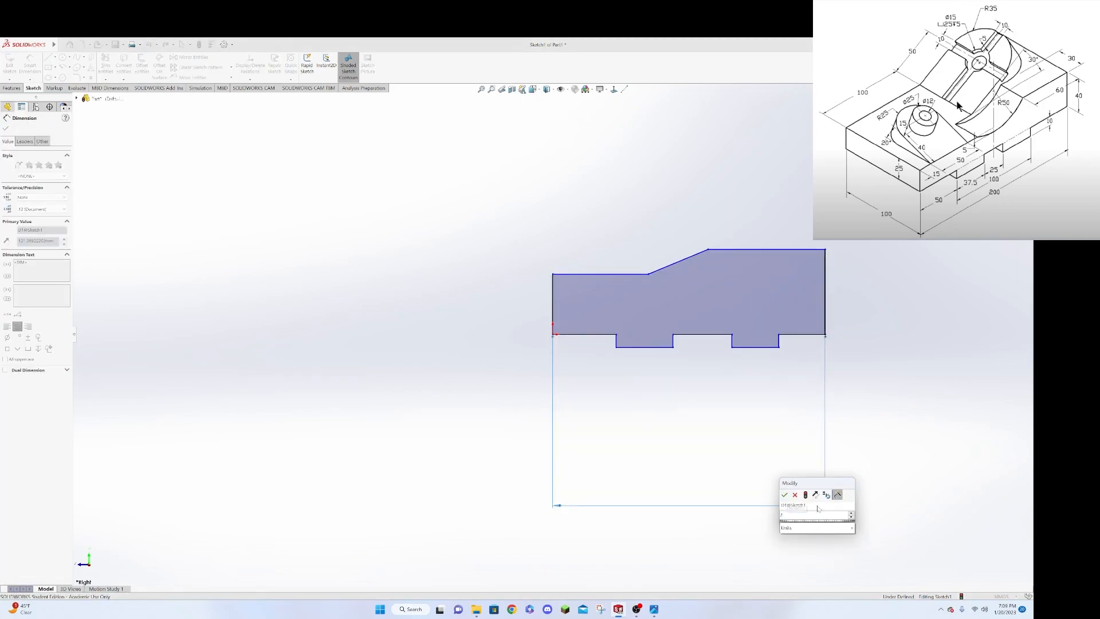
text(00)
key(Return)
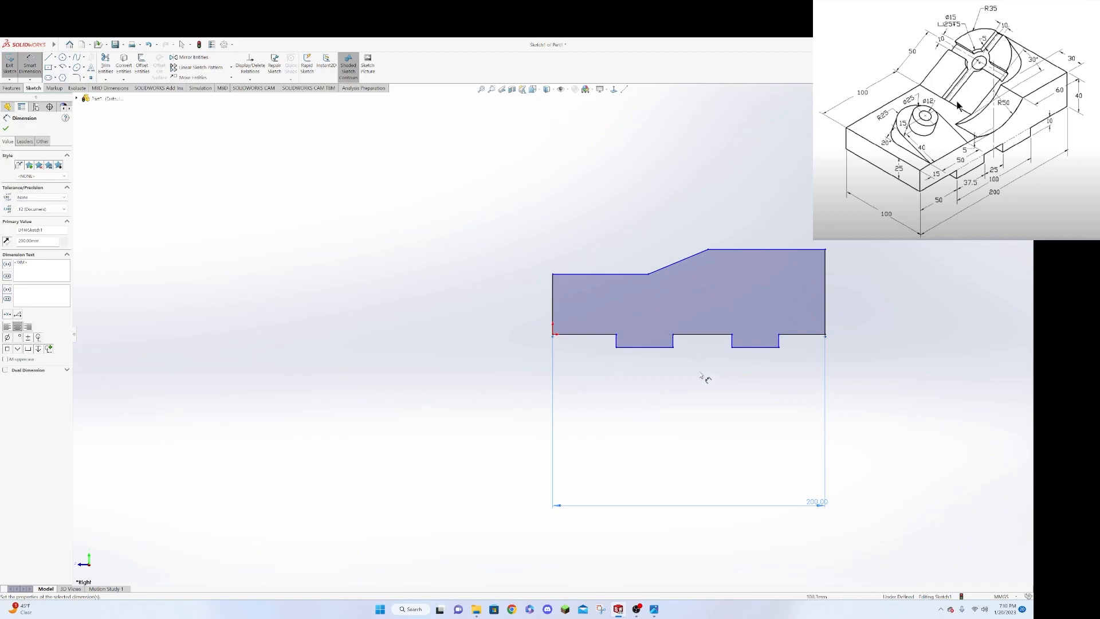
Dimension the height of the profile's right vertical edge as 40 mm.
click(826, 319)
click(894, 327)
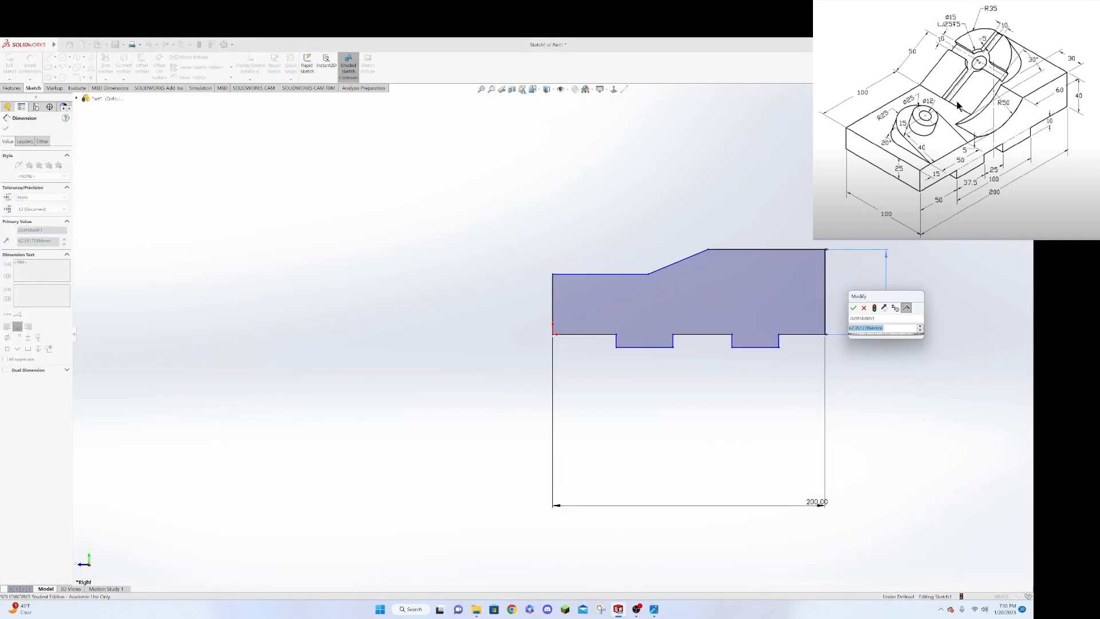
text(40)
key(Return)
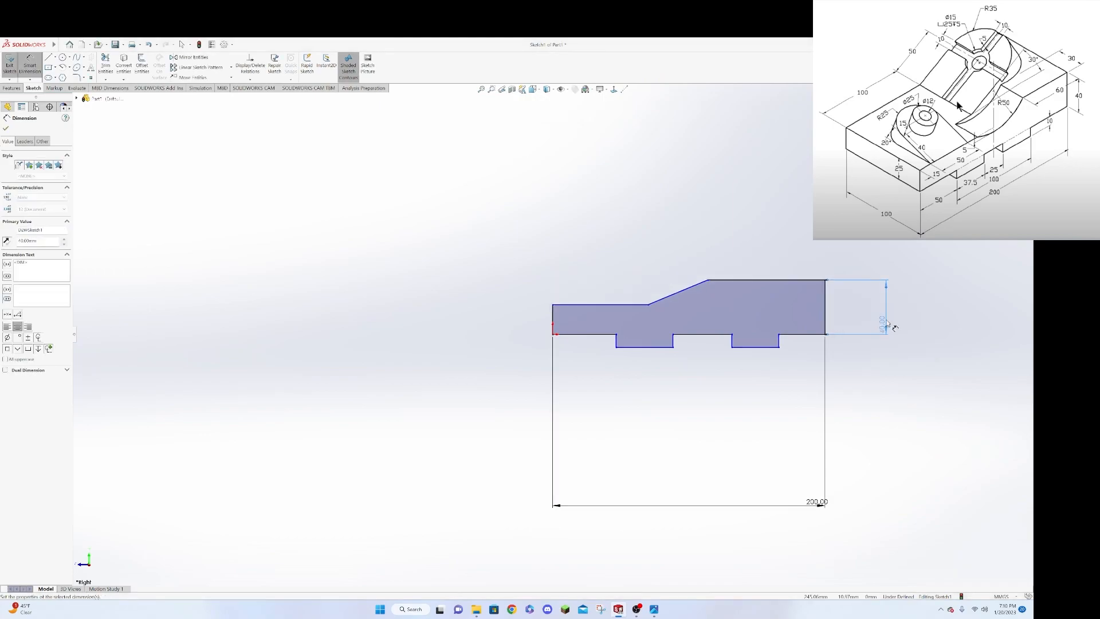
Dimension the height of the profile's left vertical edge as 25 mm.
click(551, 314)
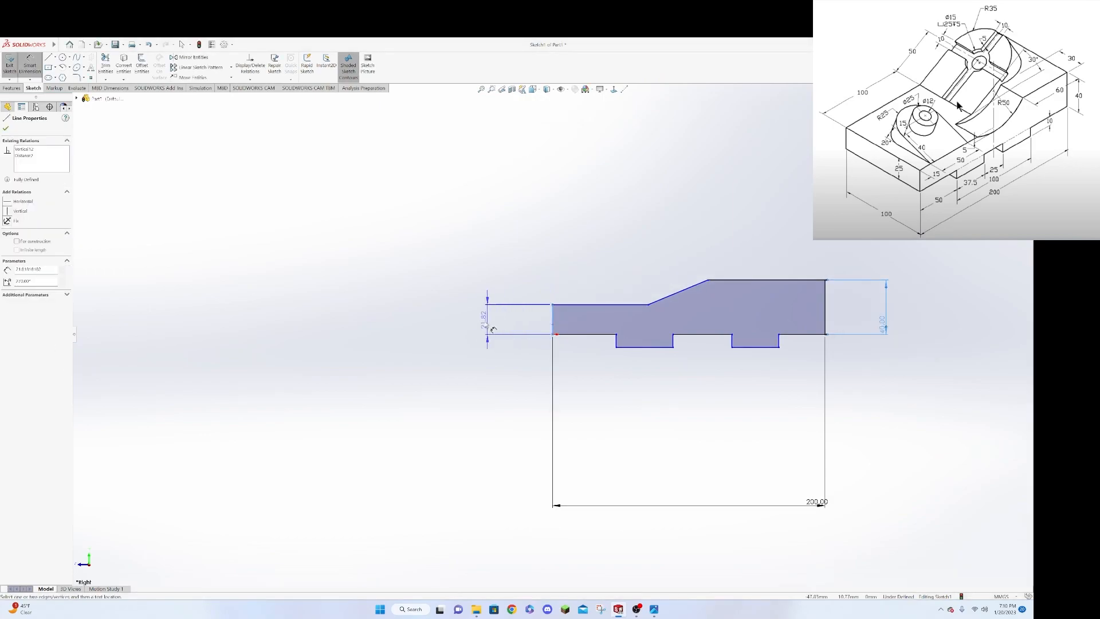
click(480, 319)
text(25)
key(Return)
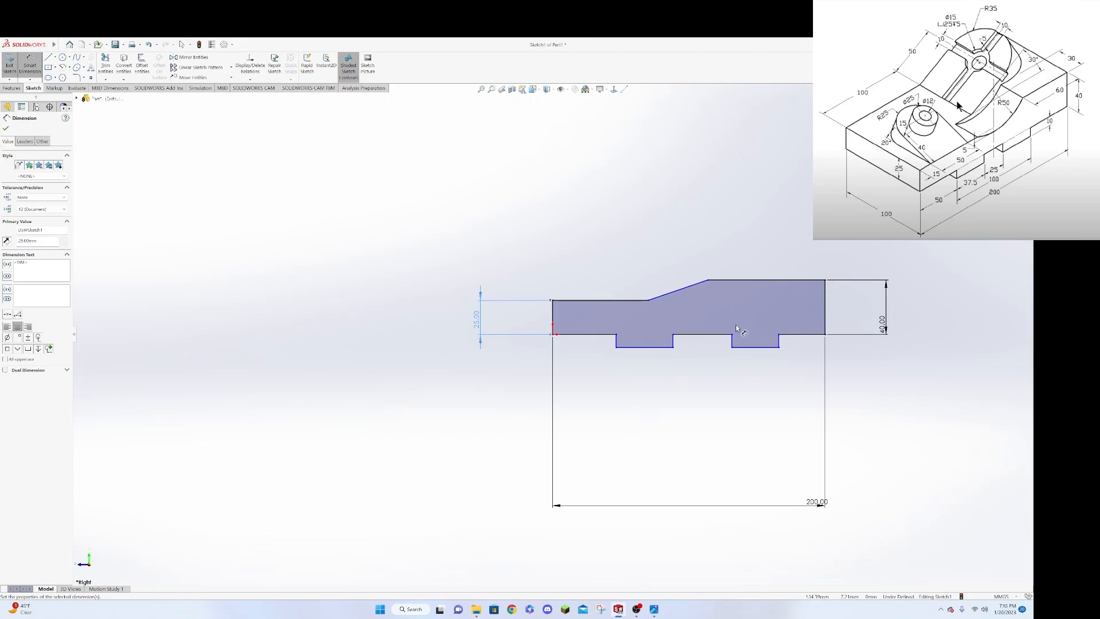
Dimension the length of the profile's lower top edge as 100 mm.
click(600, 300)
click(612, 261)
text(100)
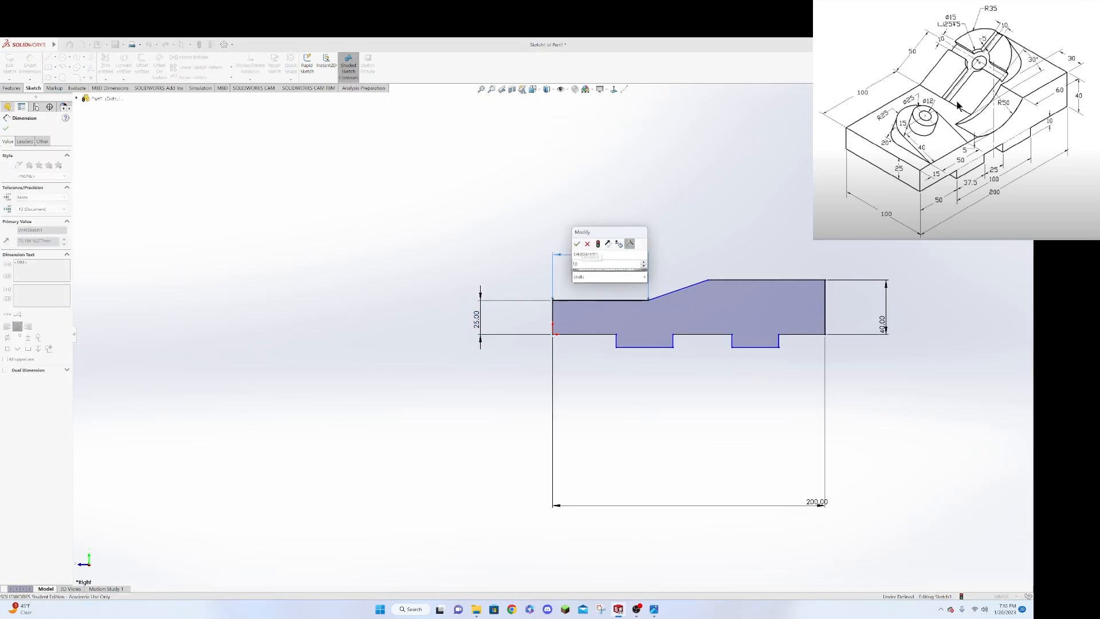
key(Return)
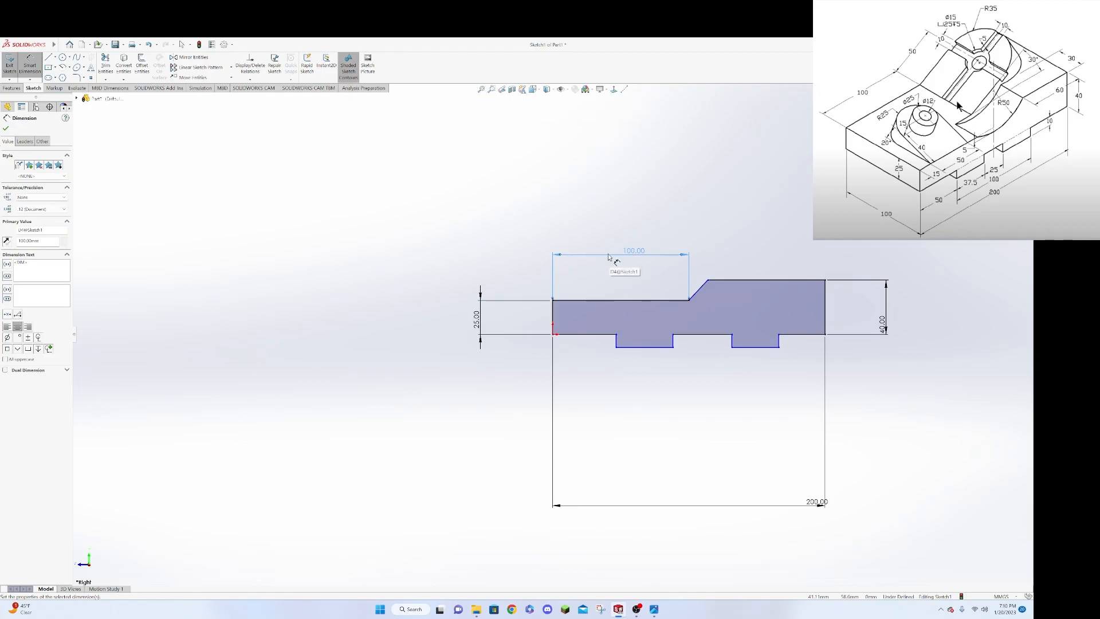
Dimension the length of the profile's raised top edge as 60 mm.
click(785, 283)
click(759, 243)
text(60)
key(Return)
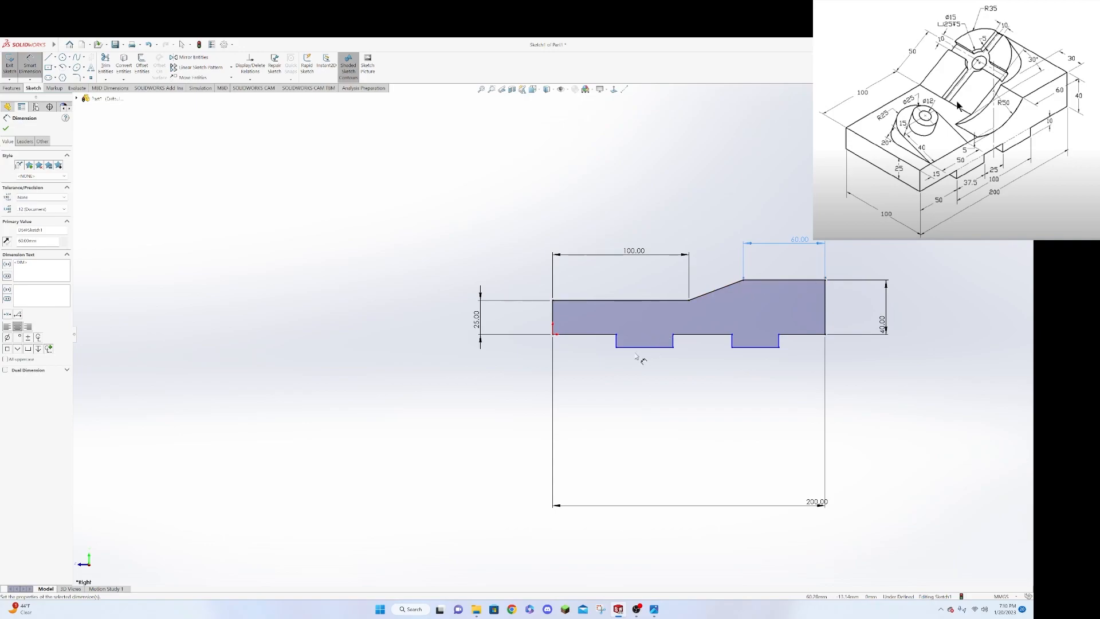
Dimension the base edge between the profile's left end and the first foot as 50 mm.
click(592, 335)
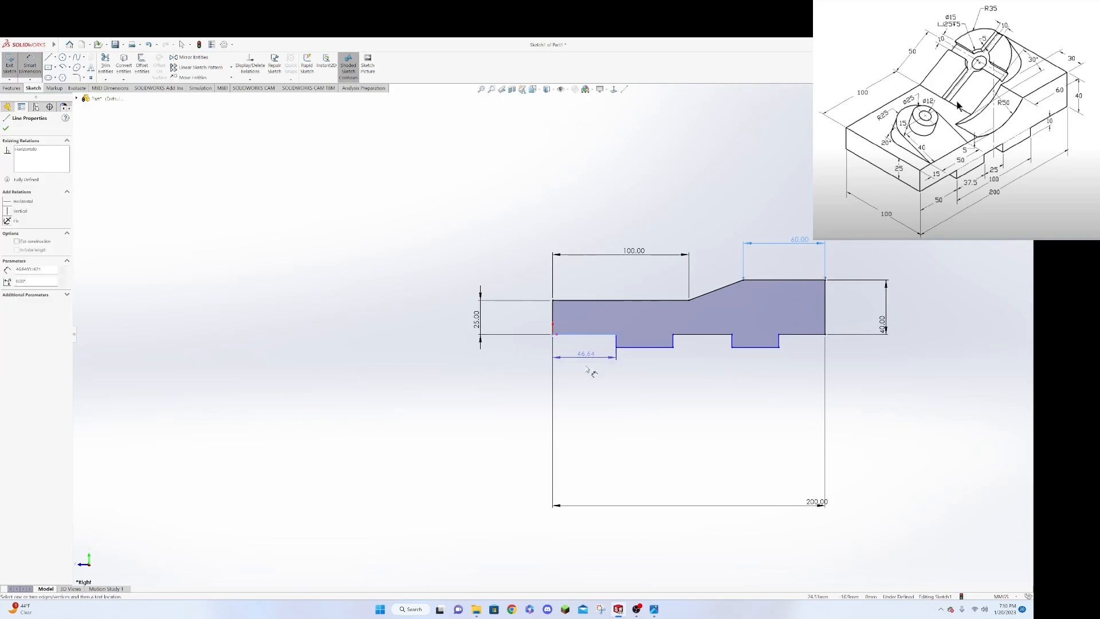
click(585, 397)
text(50)
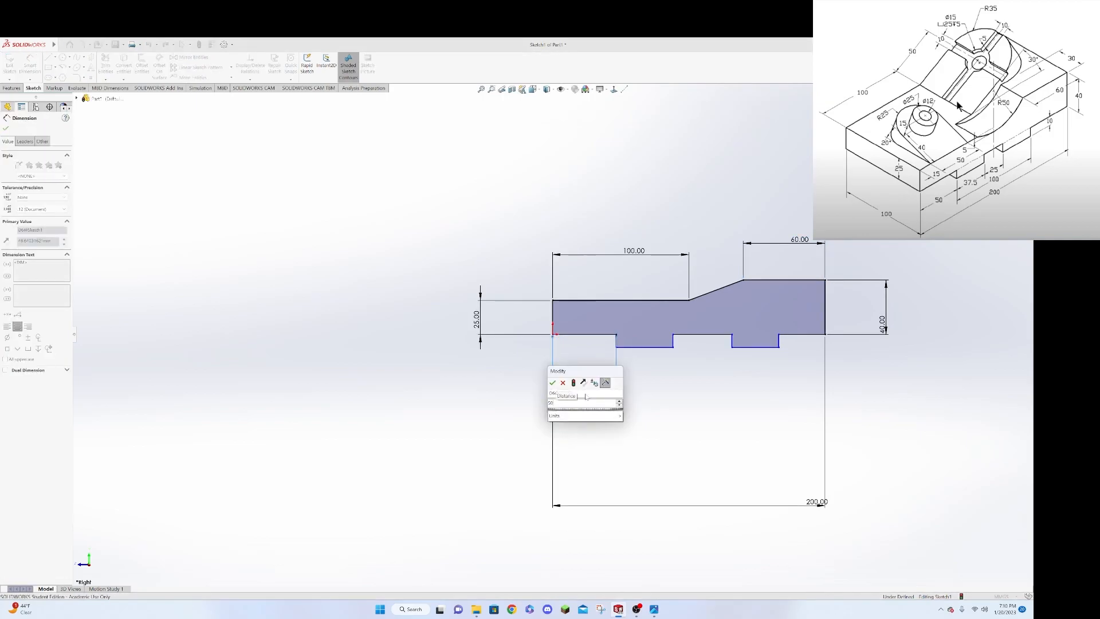
key(Return)
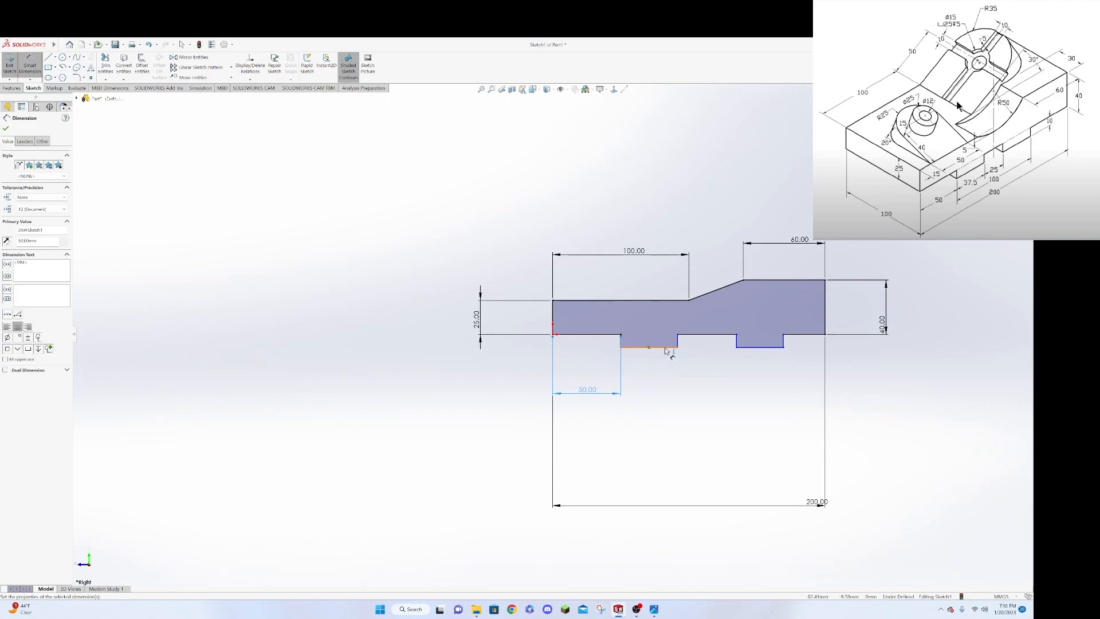
Dimension the width of the left foot's bottom edge as 37.5 mm.
click(666, 347)
click(658, 404)
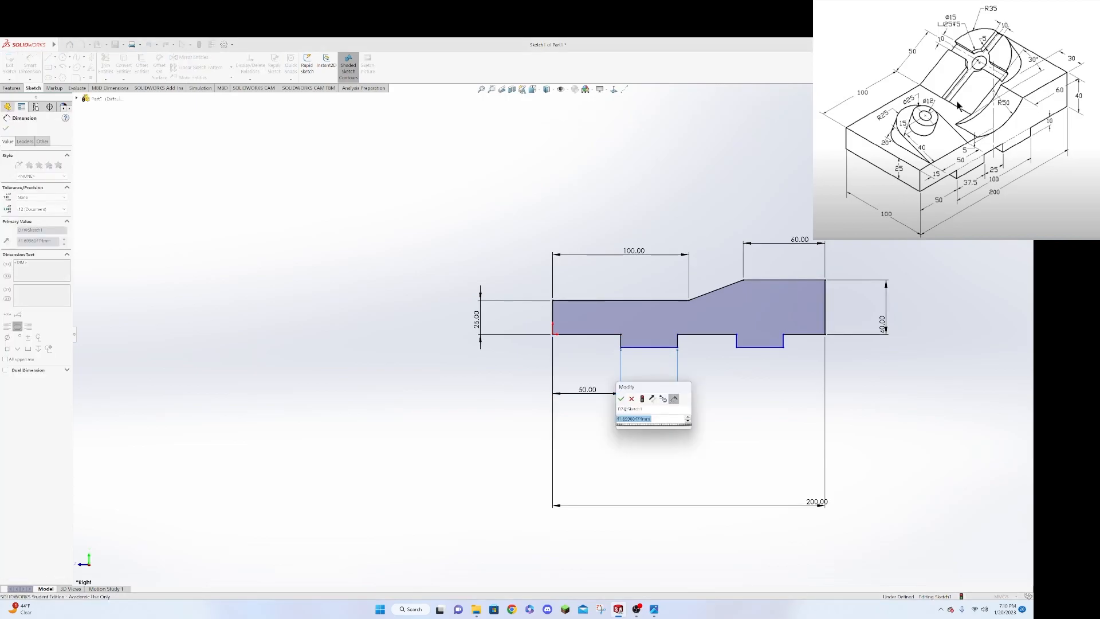
text(37.5)
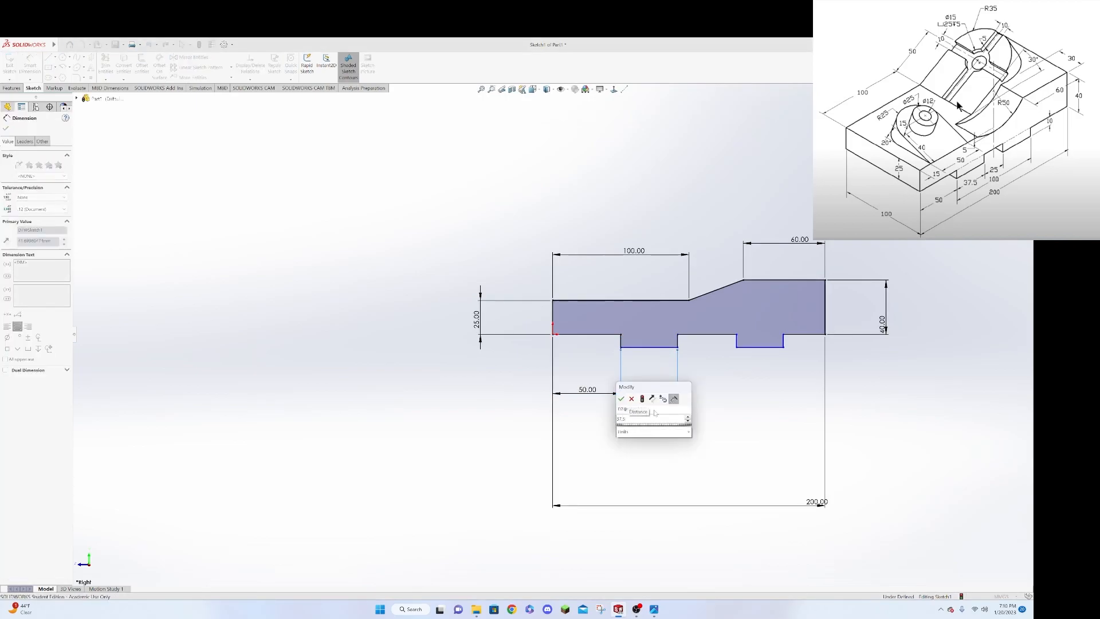
key(Return)
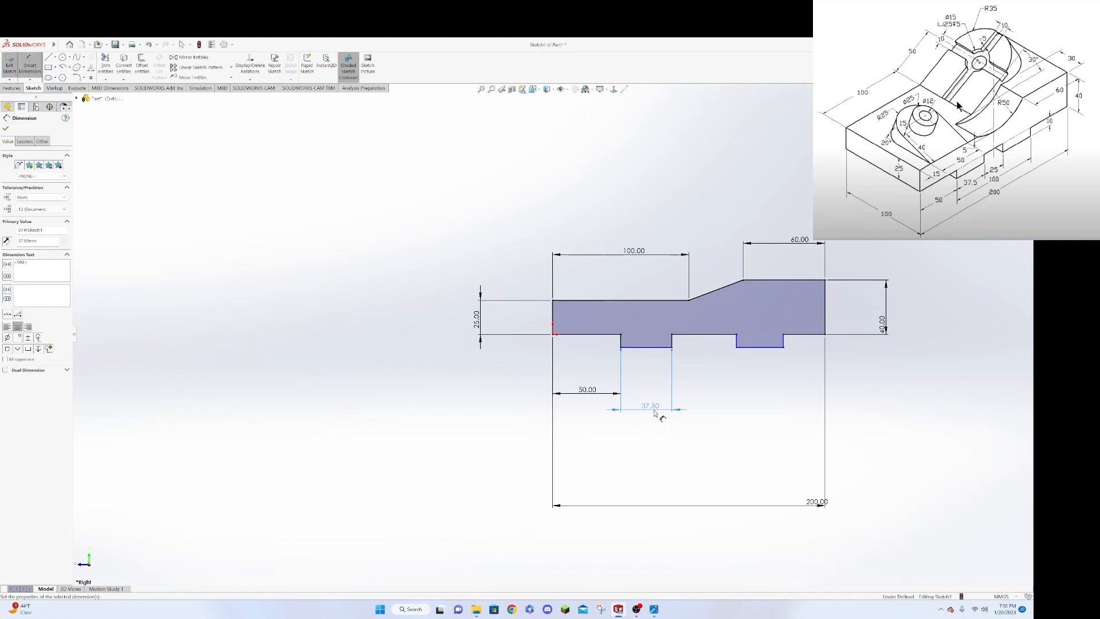
Dimension the base edge between the two feet as 25 mm.
click(726, 338)
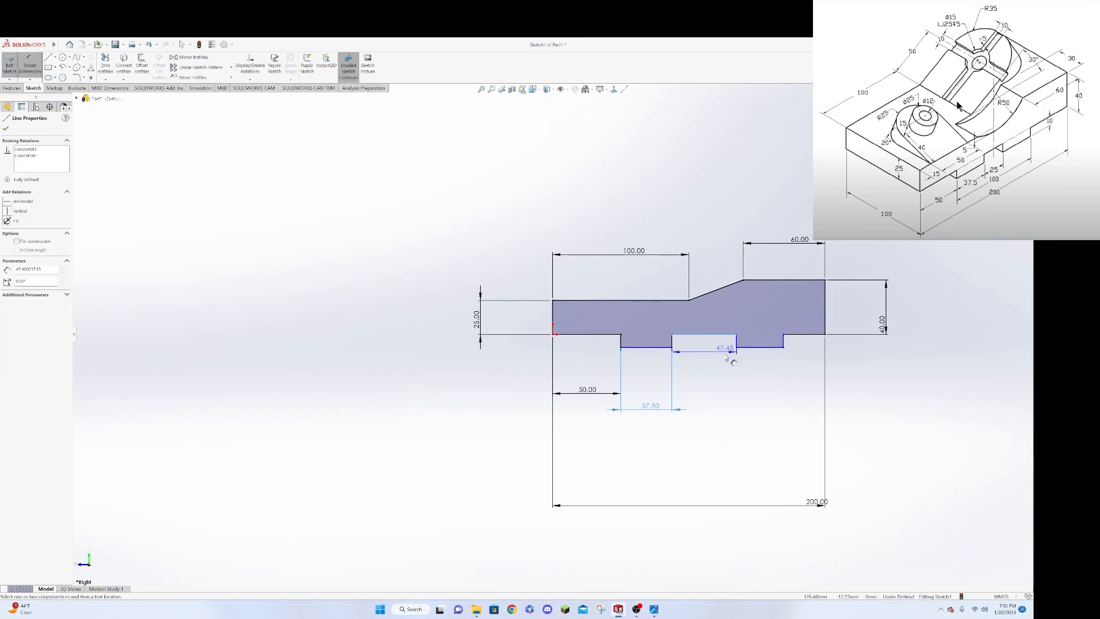
click(727, 391)
text(25)
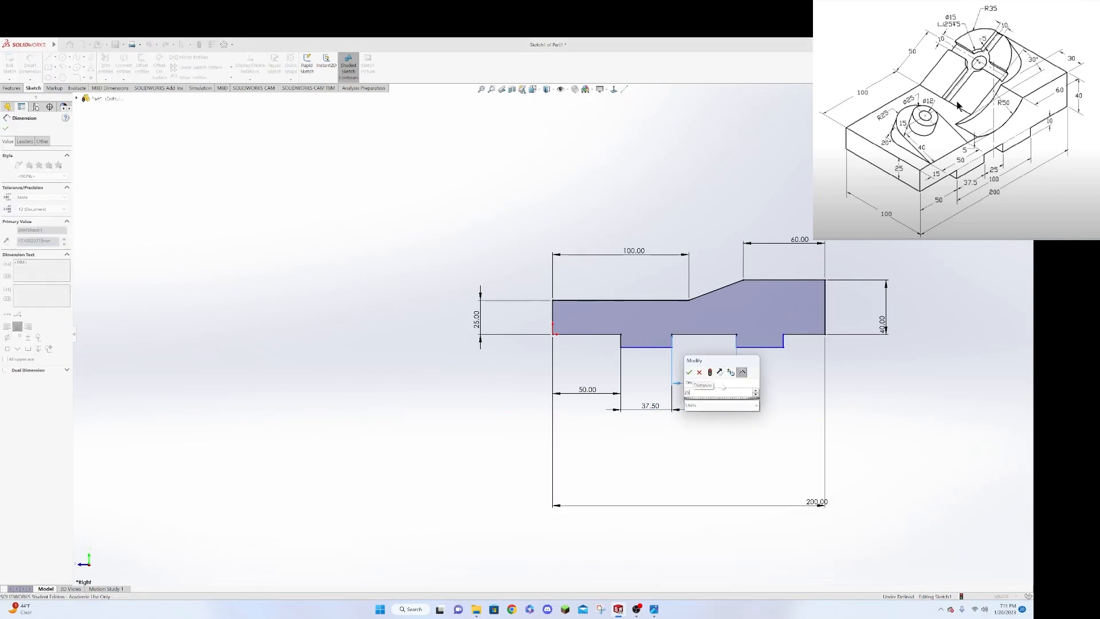
key(Return)
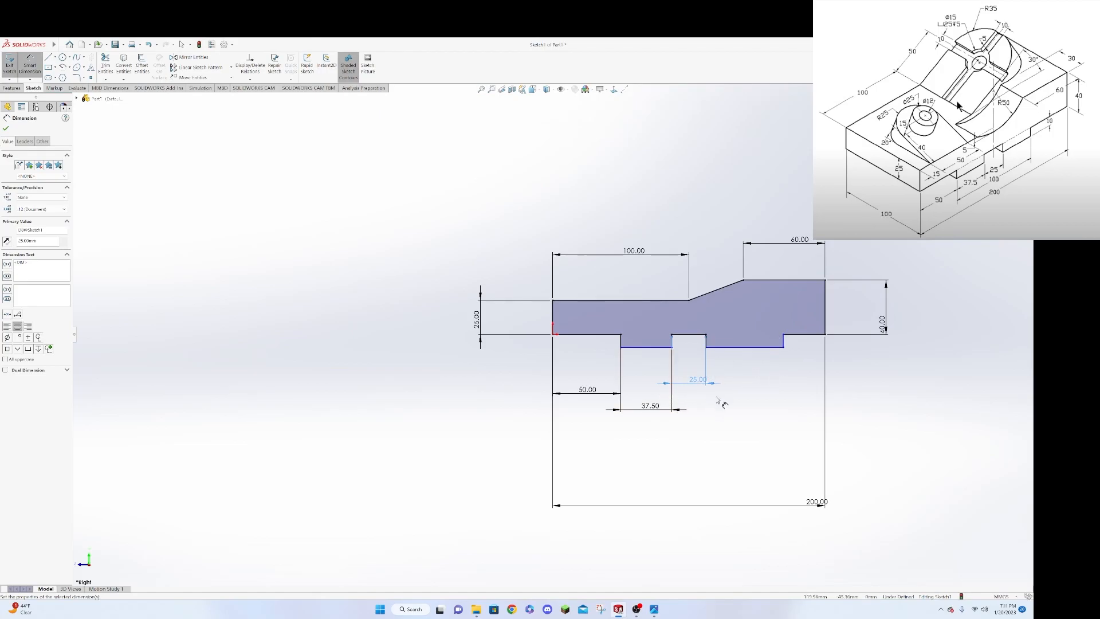
Dimension the distance from the left foot's outer edge to the right foot's outer edge as 100 mm.
click(783, 341)
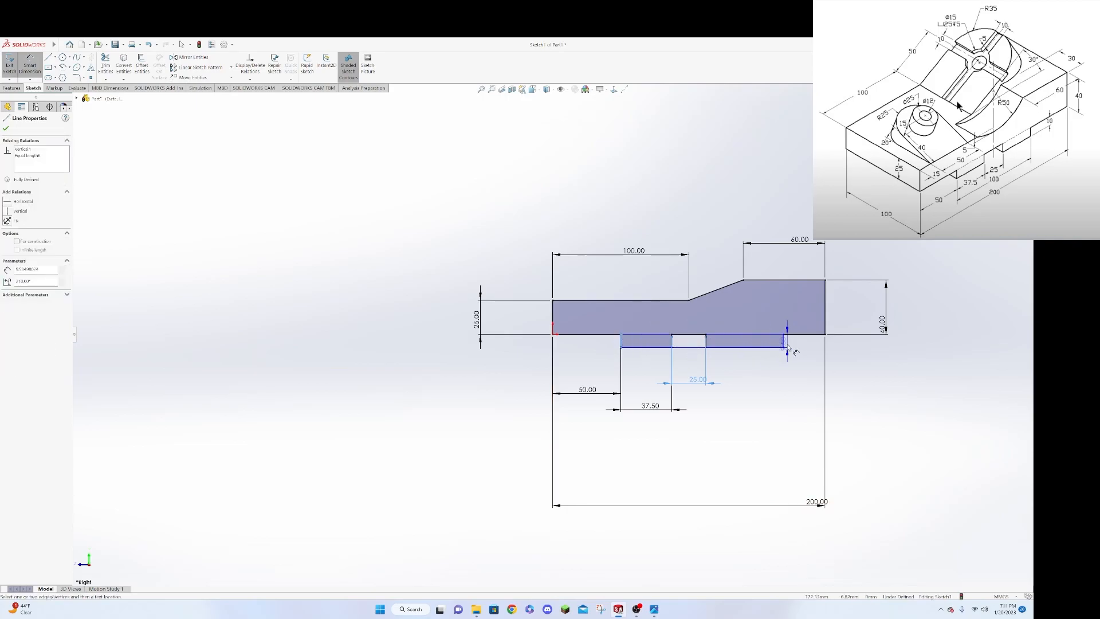
drag(784, 344, 768, 450)
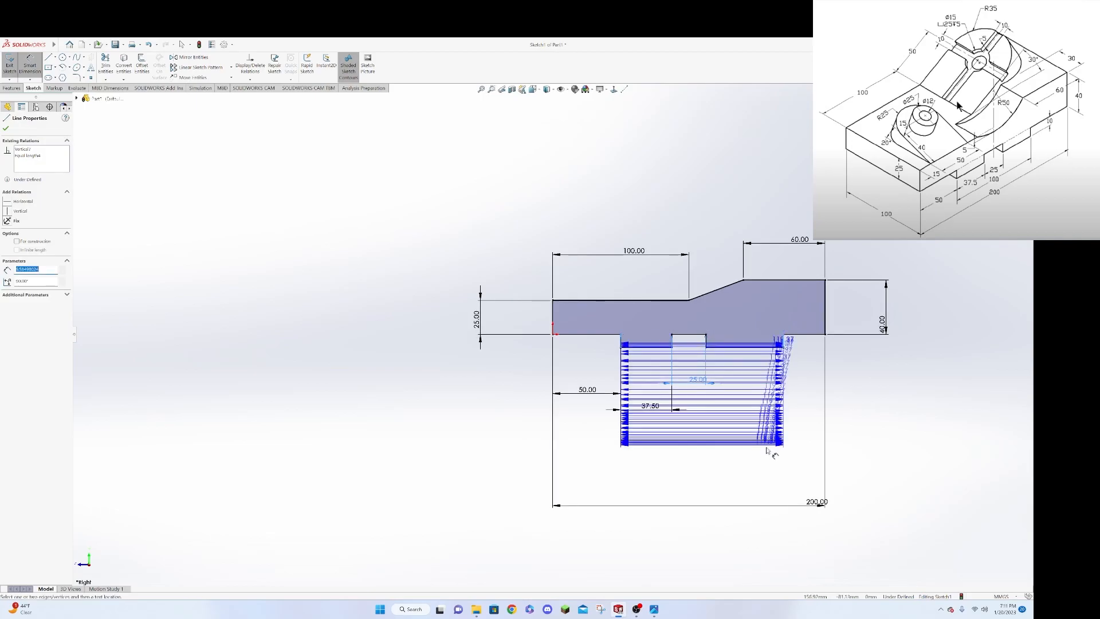
click(768, 450)
text(100)
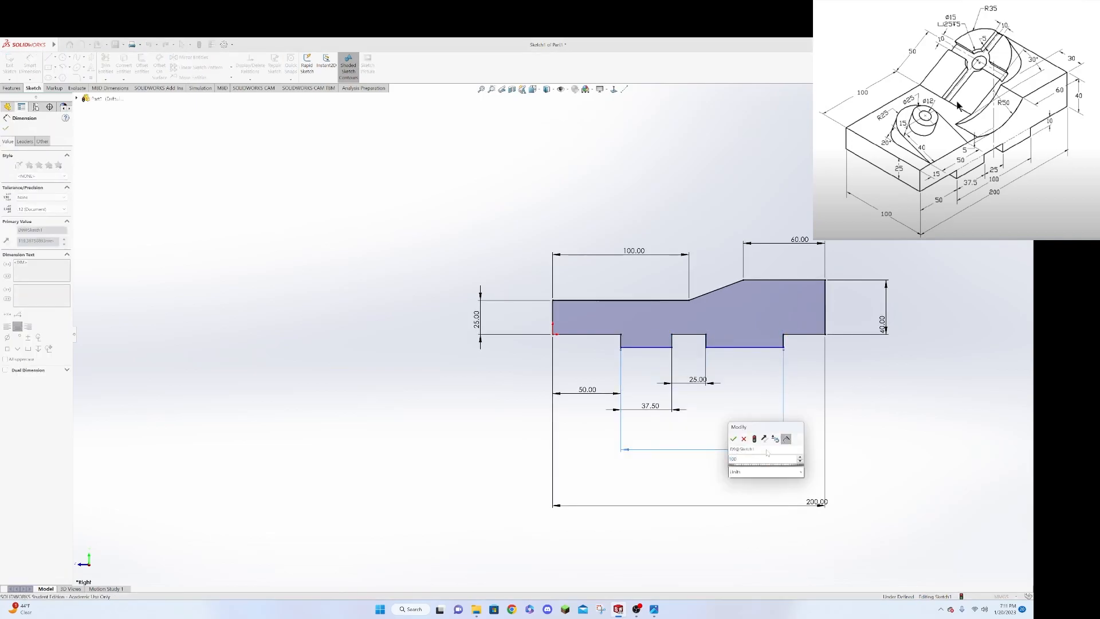
key(Return)
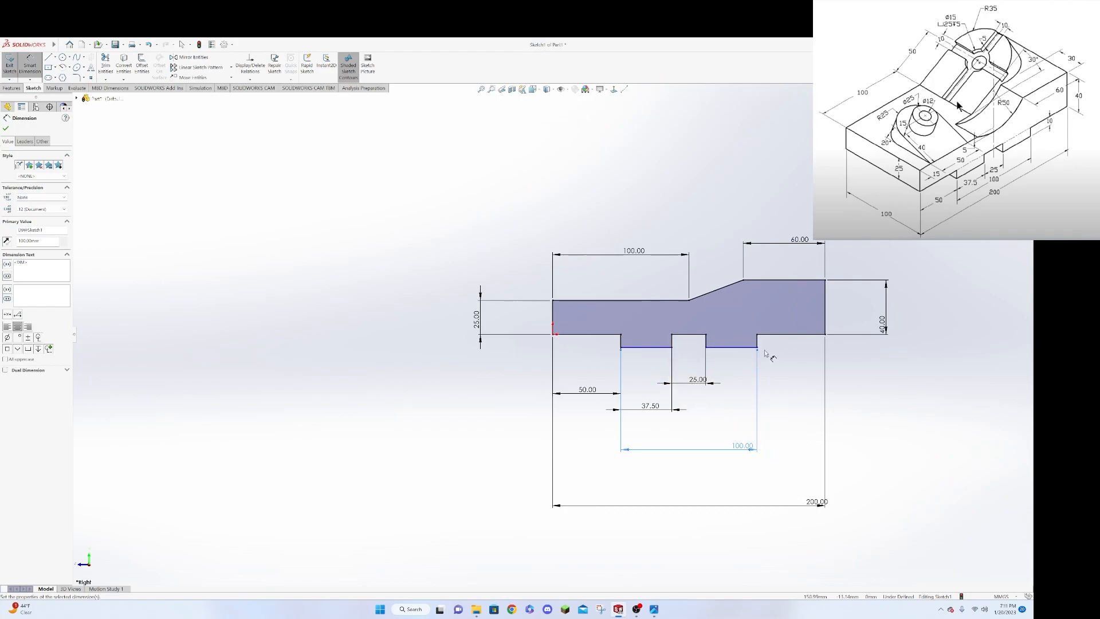
Dimension the height of the left foot's outer vertical edge as 10 mm and end dimensioning.
click(620, 341)
click(590, 348)
text(10)
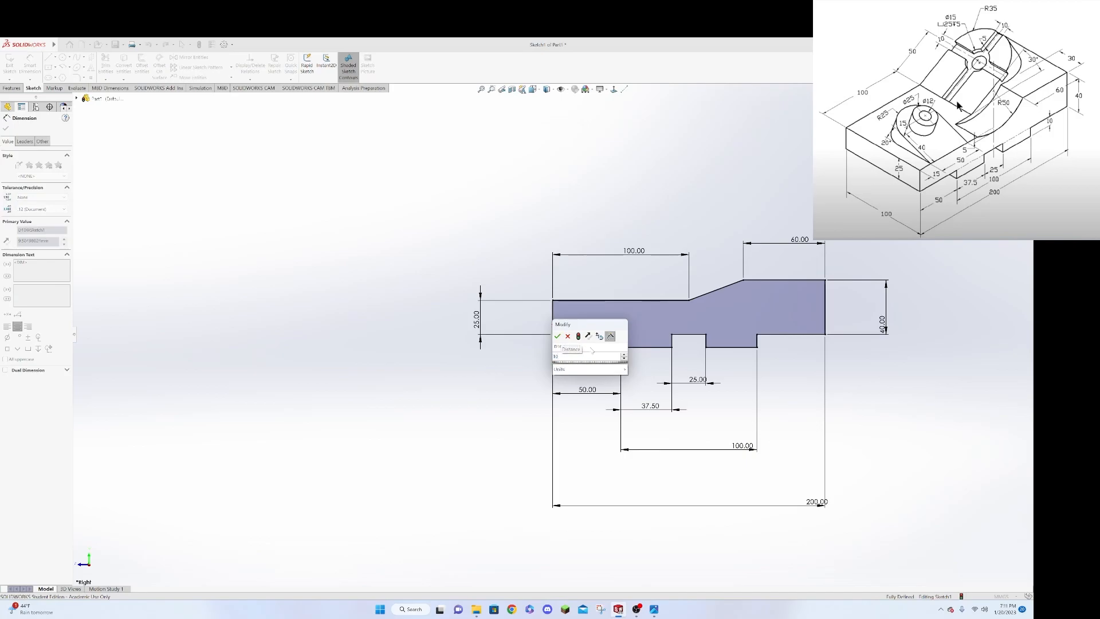
key(Return)
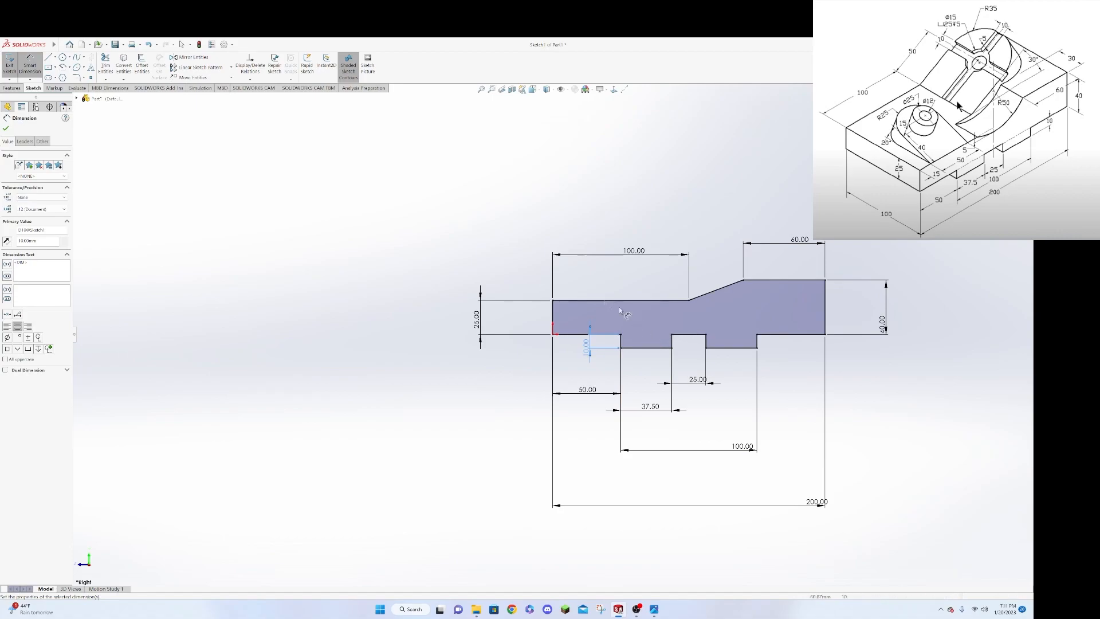
key(Escape)
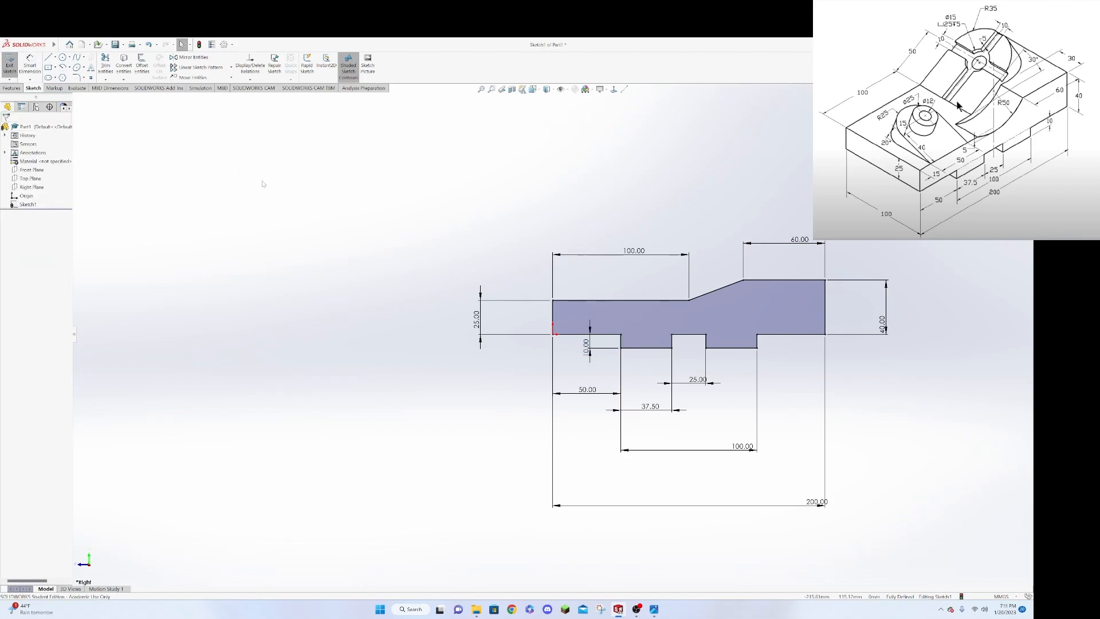
Extrude the side profile as a blind boss 100 mm deep.
click(11, 88)
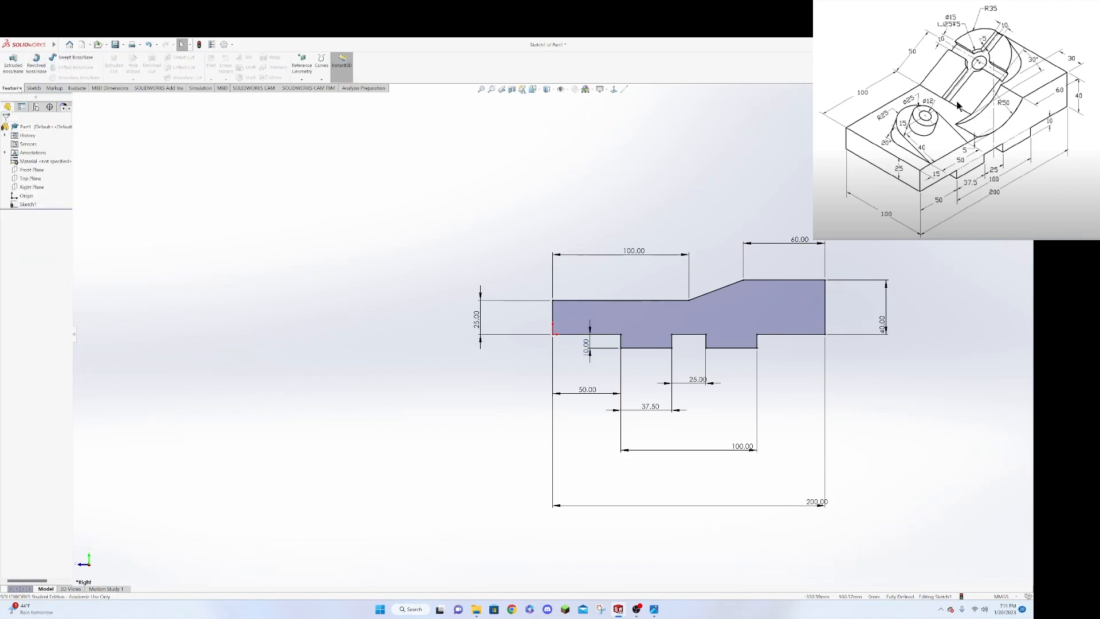
click(11, 61)
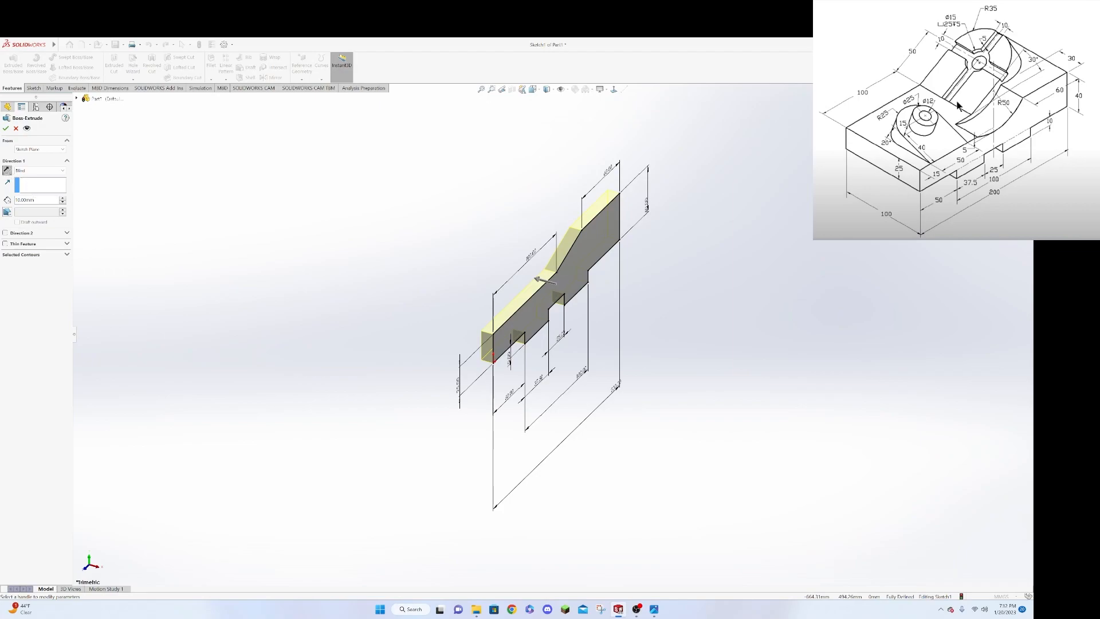
click(43, 200)
key(ctrl+a)
text(100)
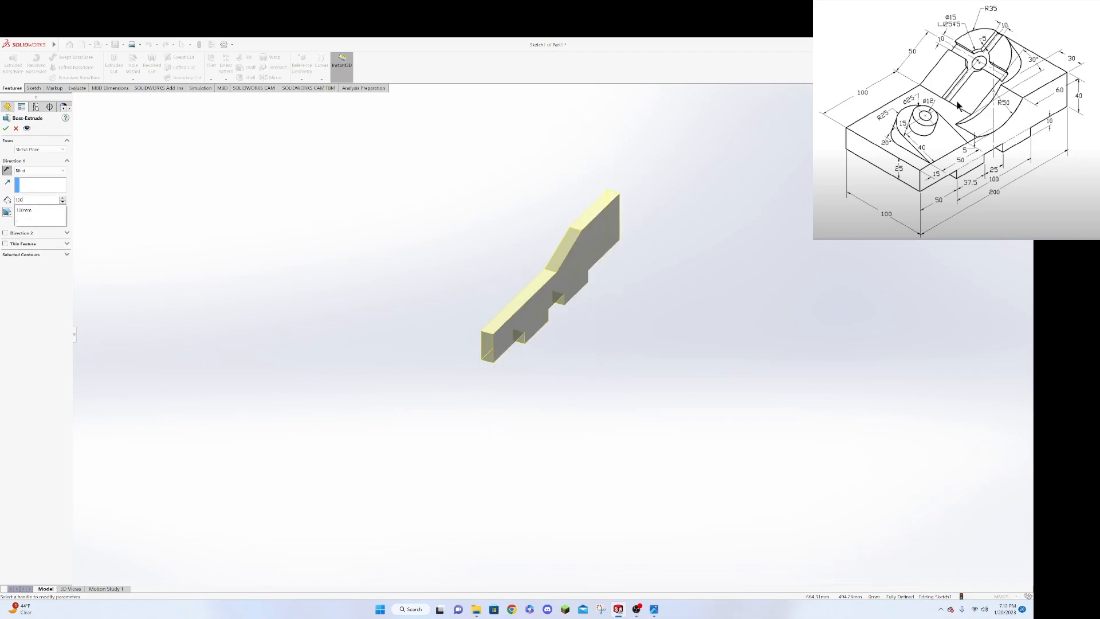
key(Return)
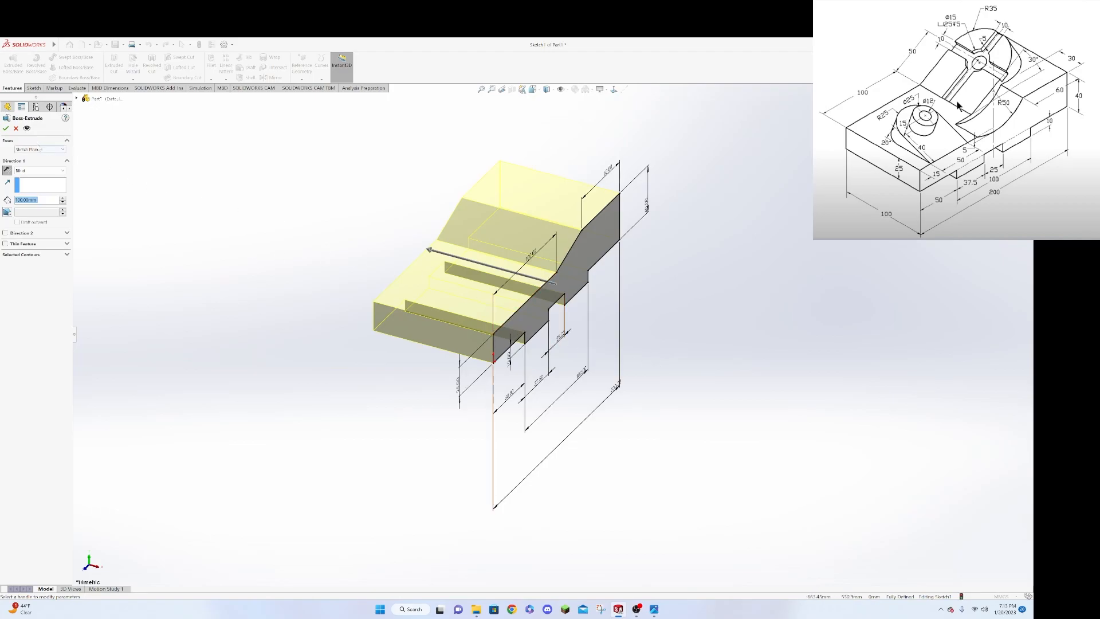
click(6, 128)
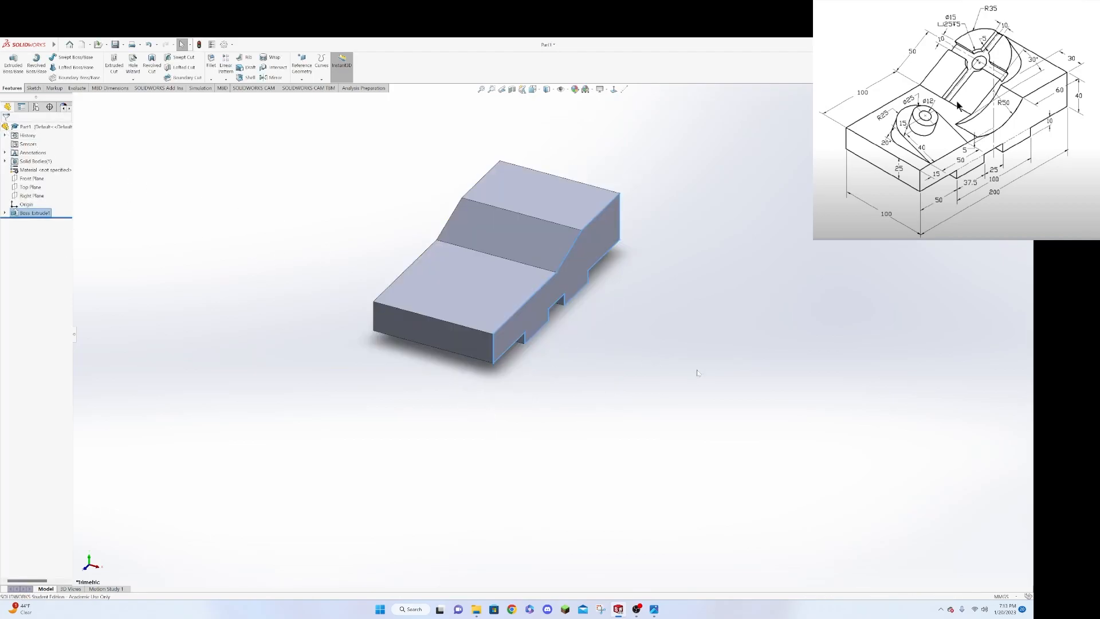
Start a reference plane using the lower top face's 100 mm side edge as first reference and that face as second reference.
middle_drag(691, 353, 597, 328)
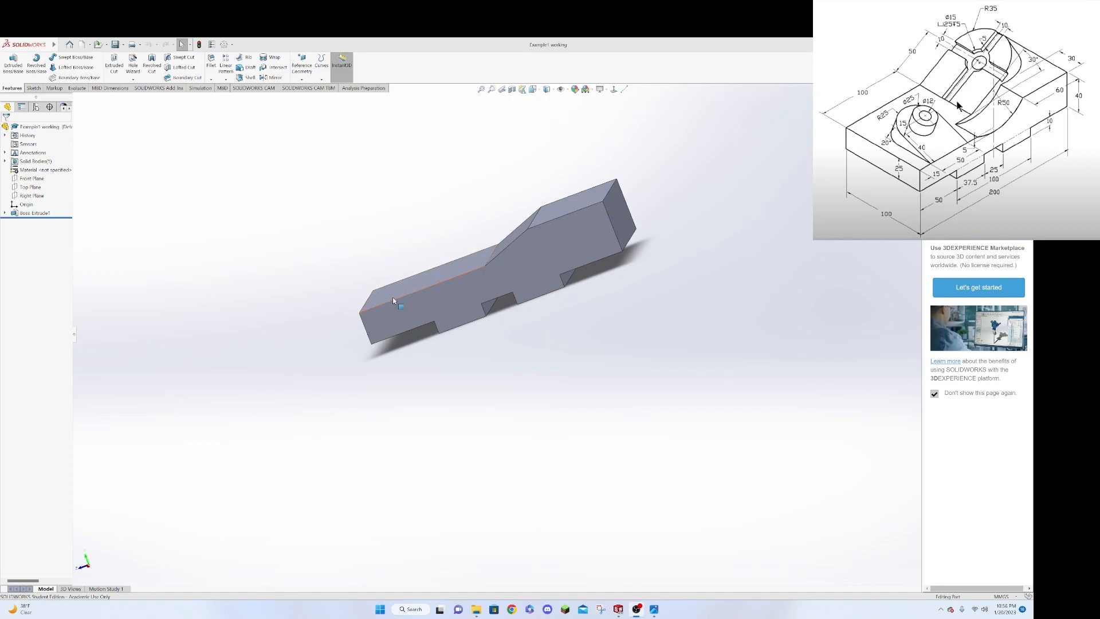
middle_drag(319, 289, 435, 284)
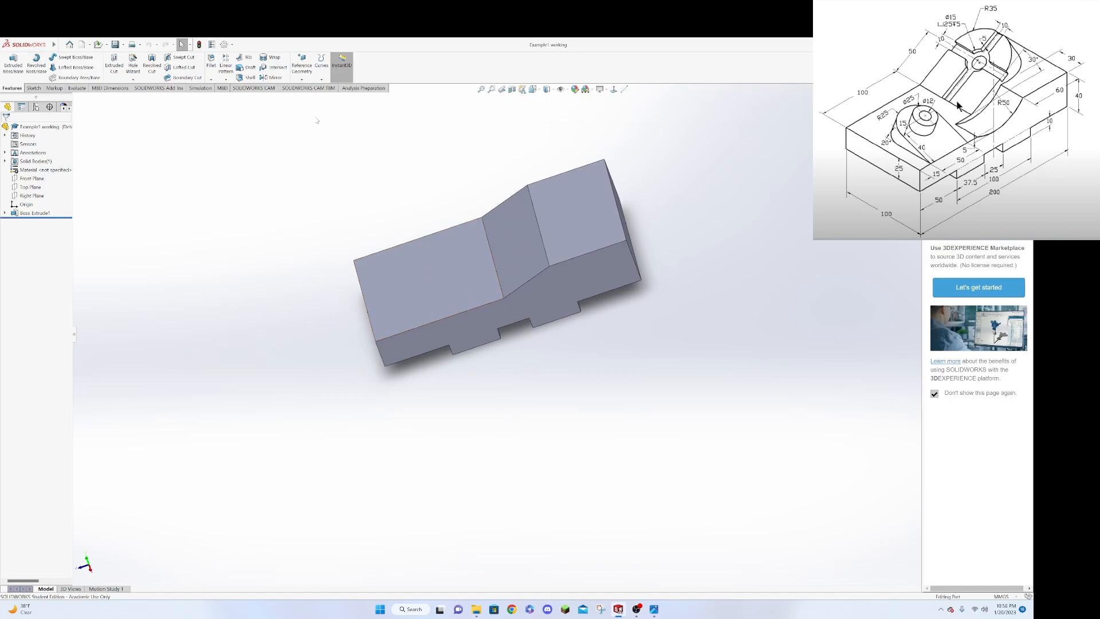
click(300, 81)
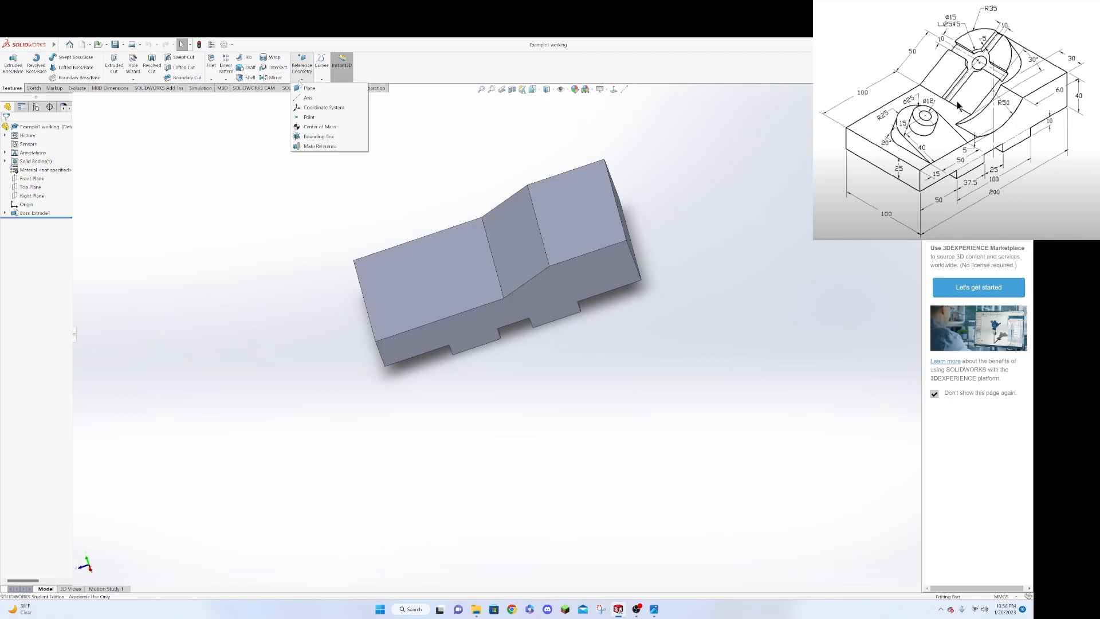
click(308, 88)
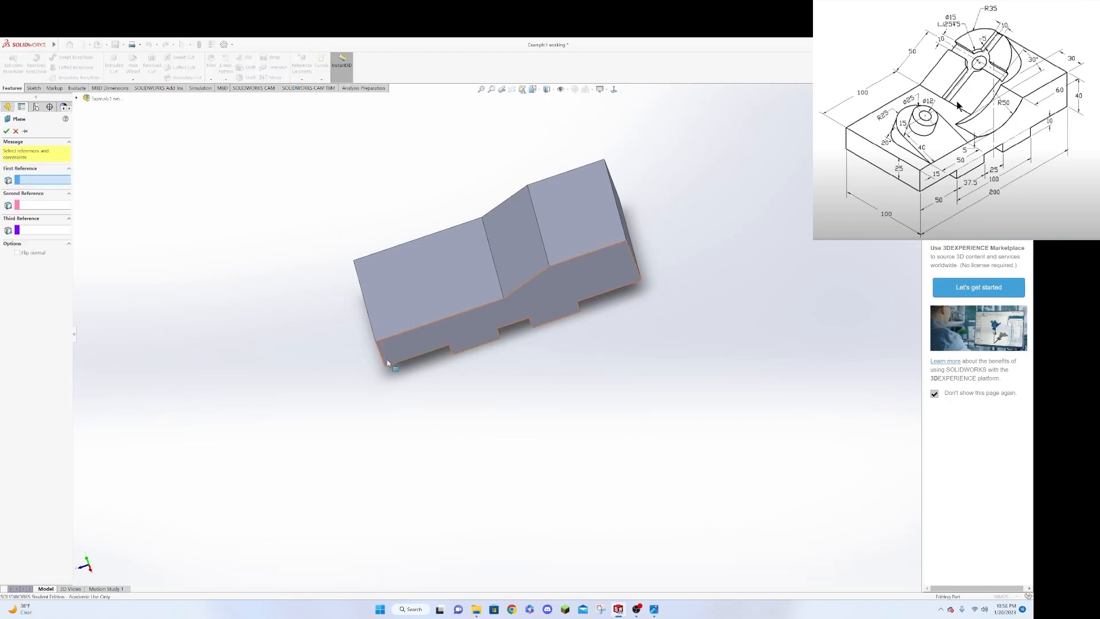
click(412, 332)
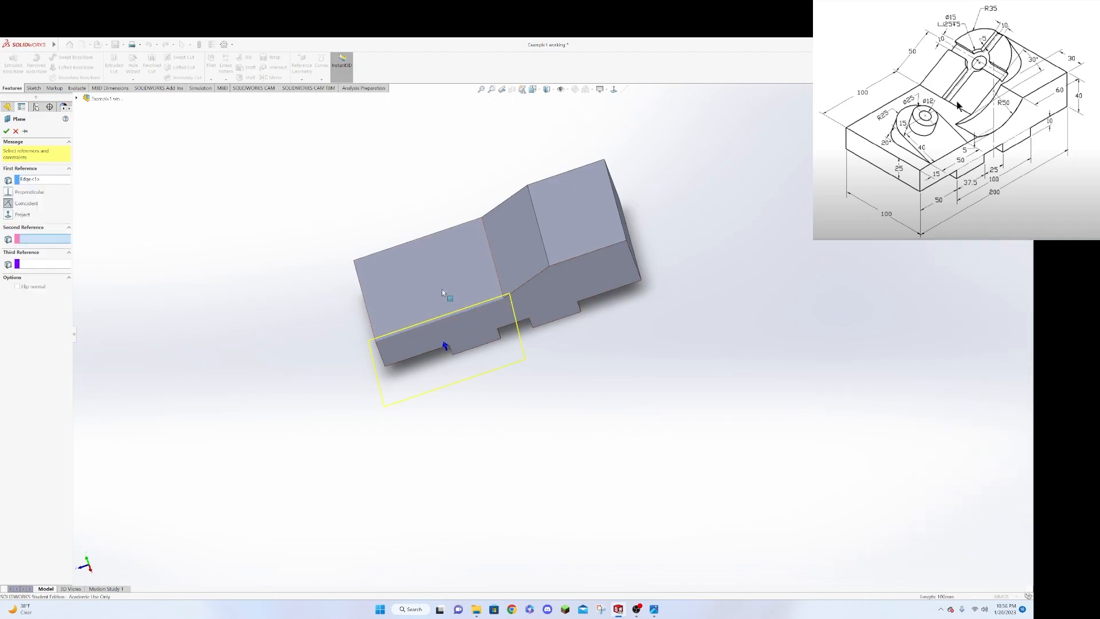
click(470, 270)
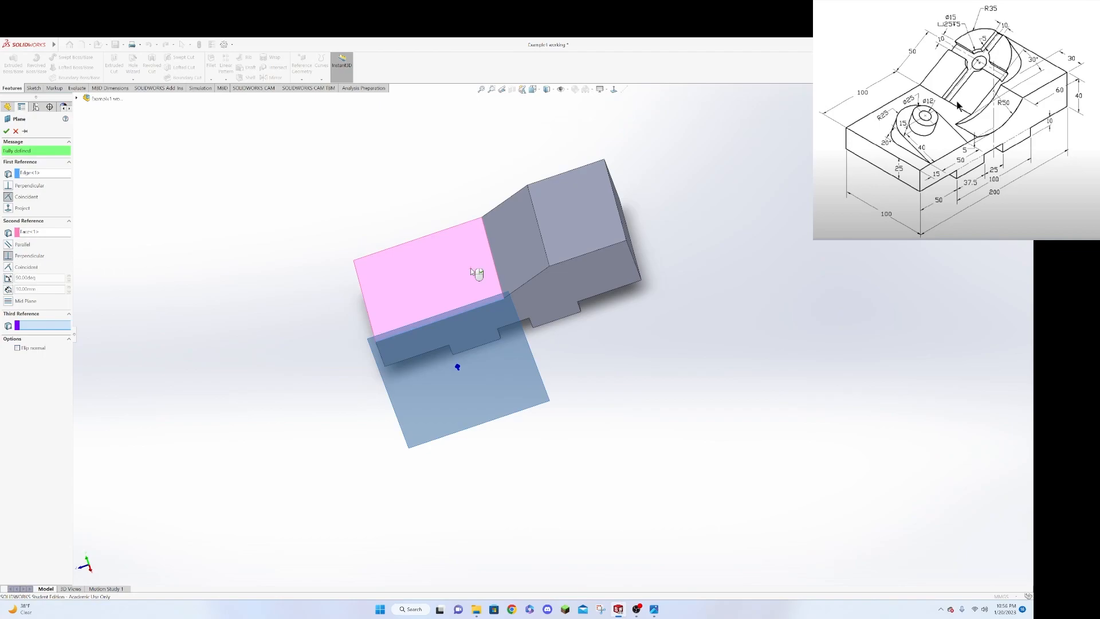
Set the reference plane at a 20° angle to the lower top face and flip its offset so it tilts above the block.
middle_drag(470, 270, 381, 312)
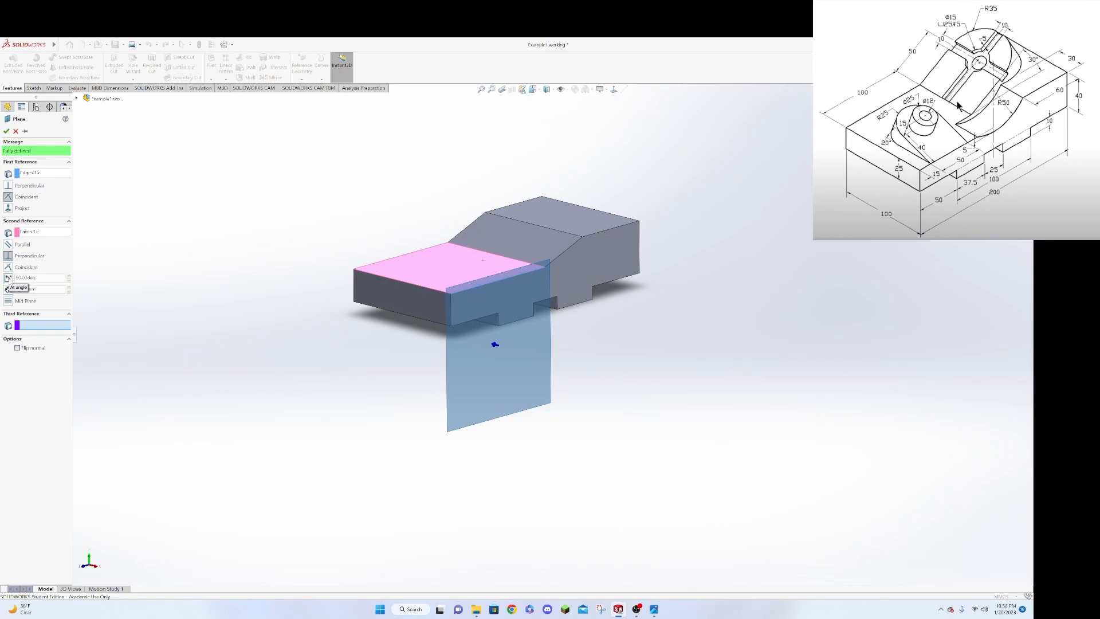
click(8, 278)
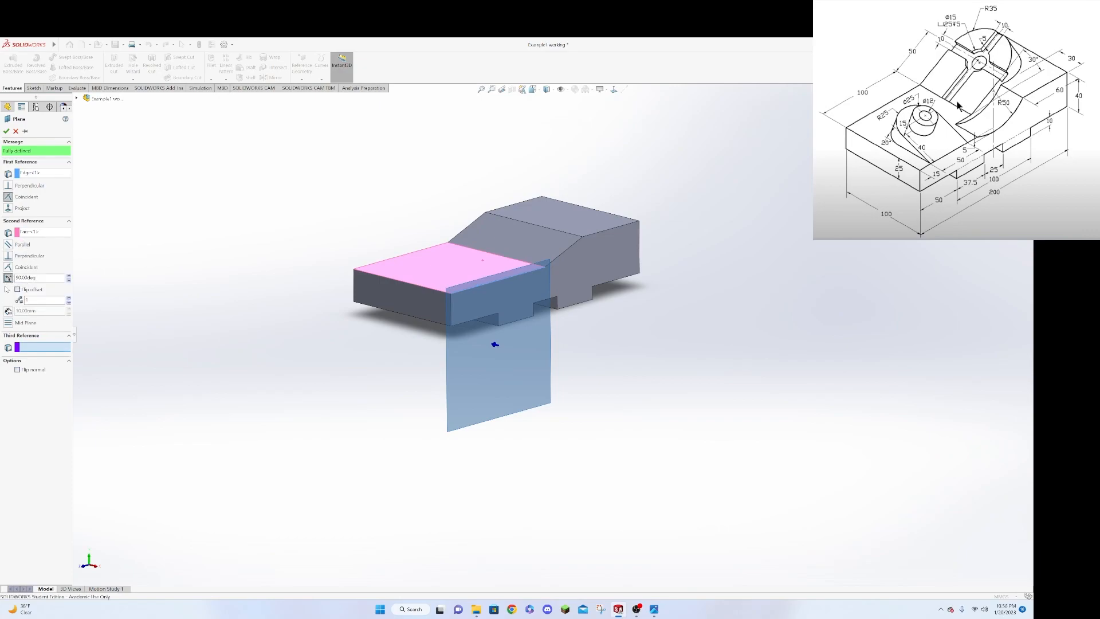
drag(28, 278, 12, 280)
text(20)
key(Return)
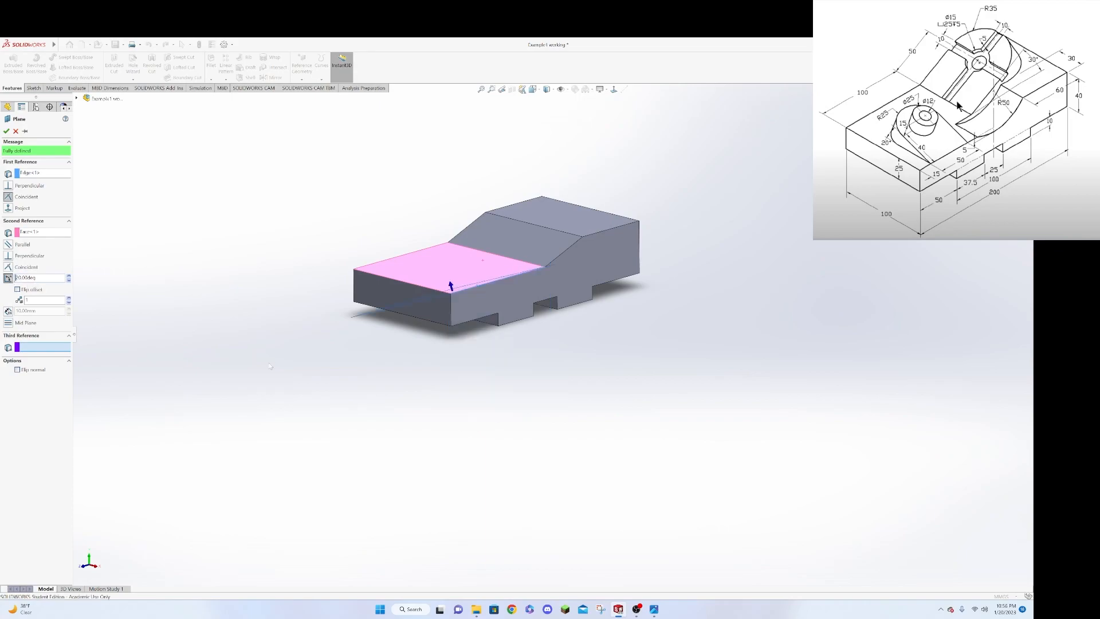
middle_drag(404, 364, 473, 350)
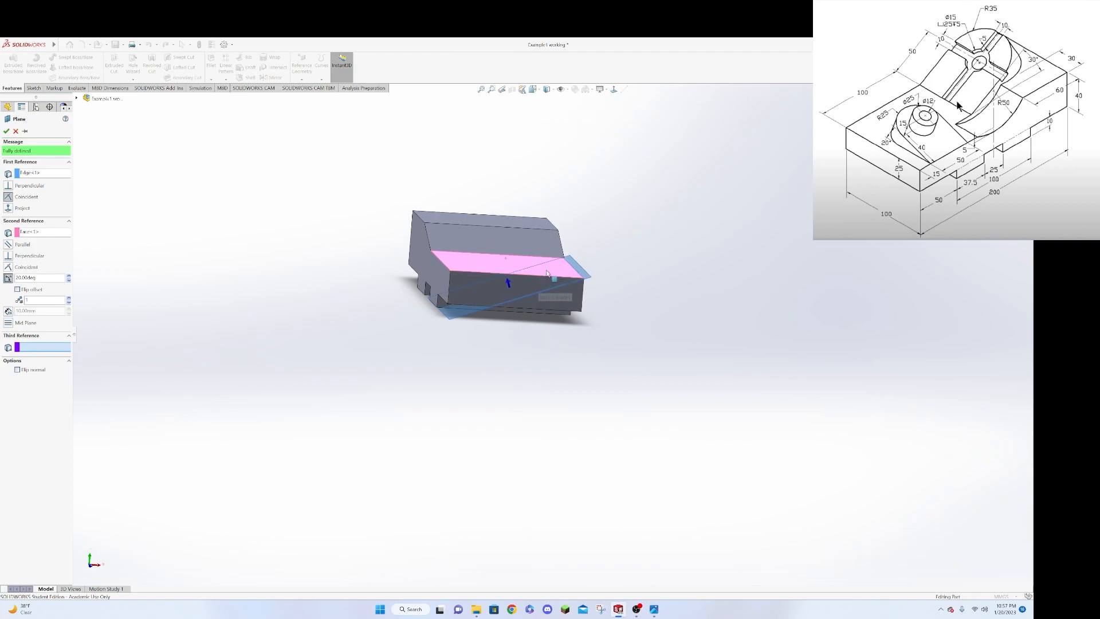
click(17, 290)
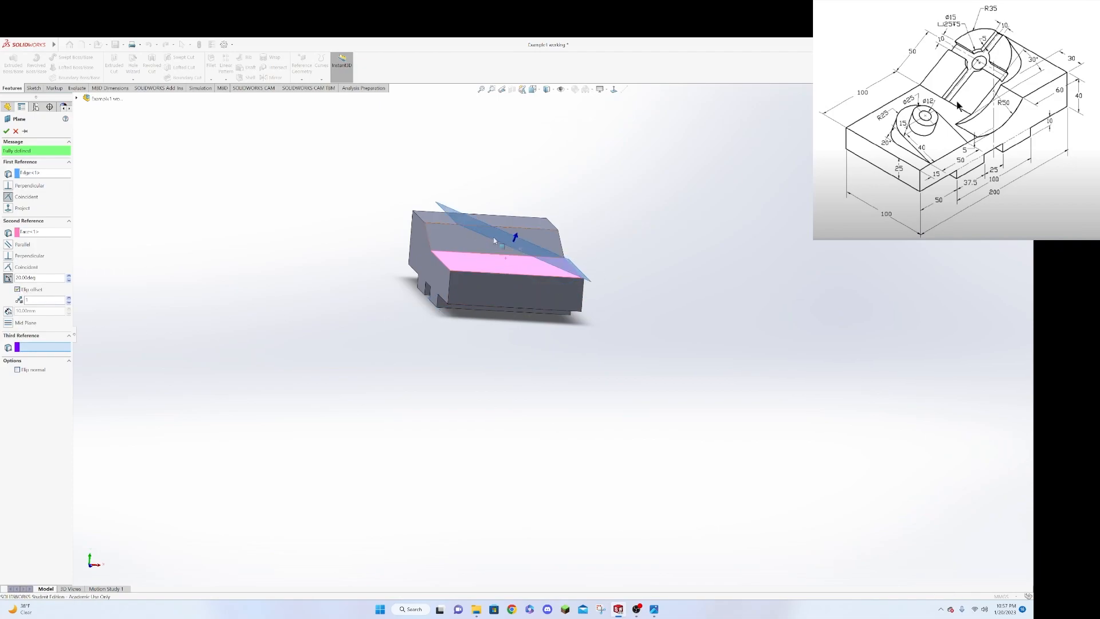
Finish the angled reference plane and open a new sketch on it, viewed normal to the plane.
middle_drag(665, 287, 560, 335)
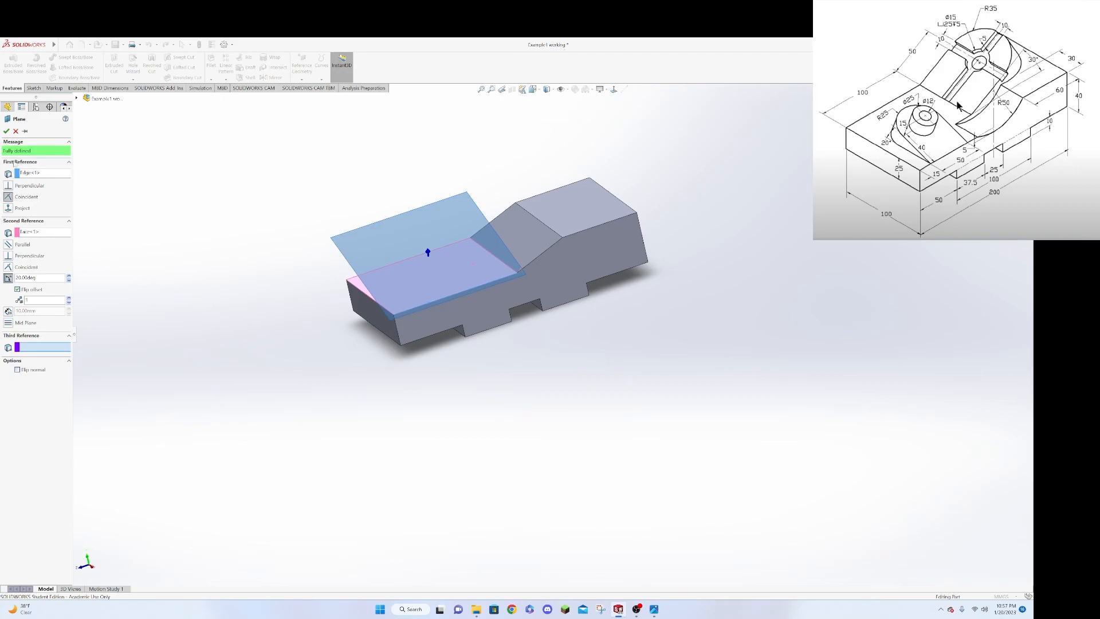
click(6, 130)
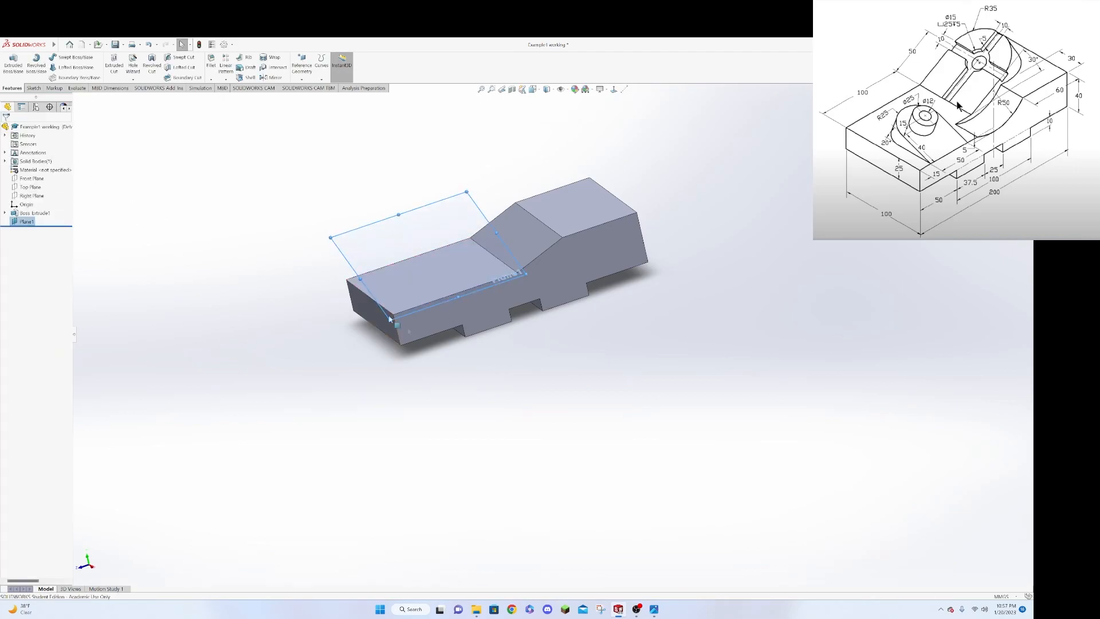
right_click(462, 216)
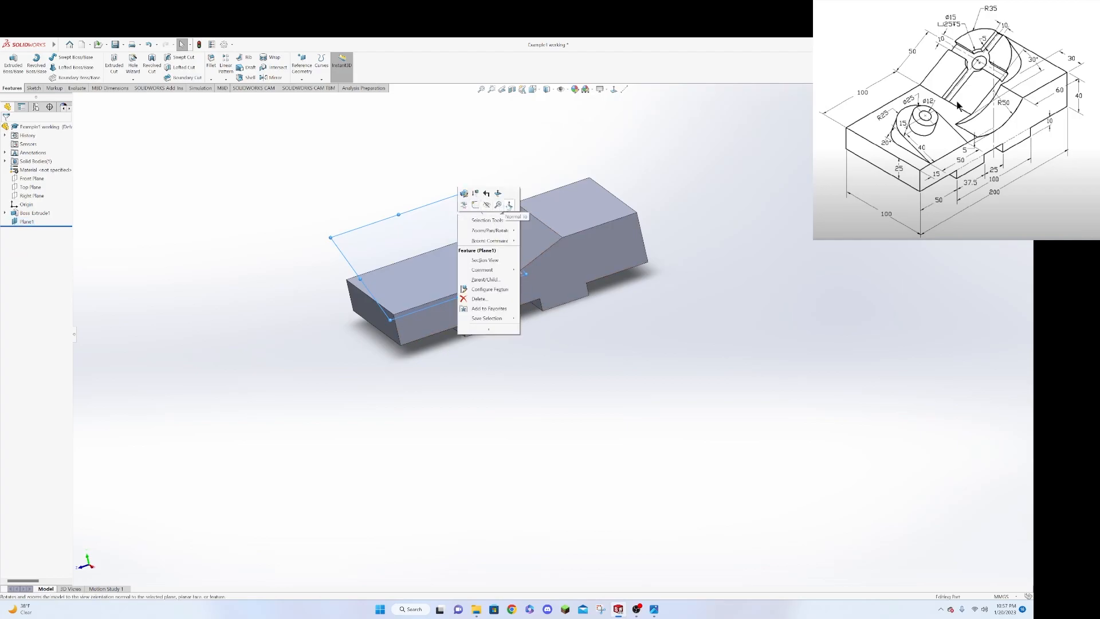
click(510, 204)
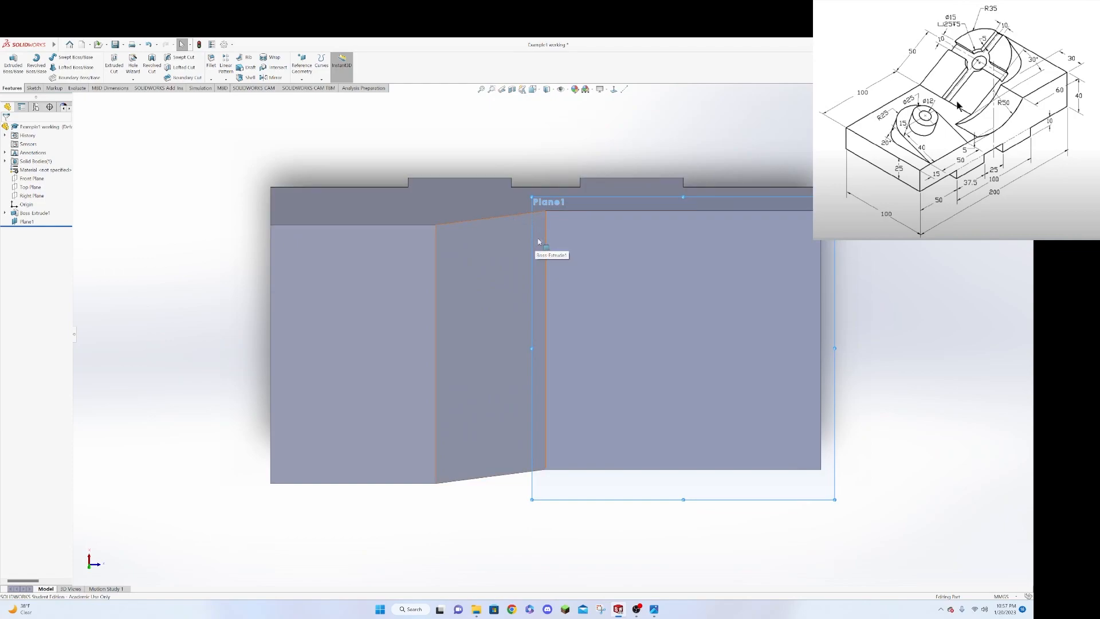
right_click(827, 469)
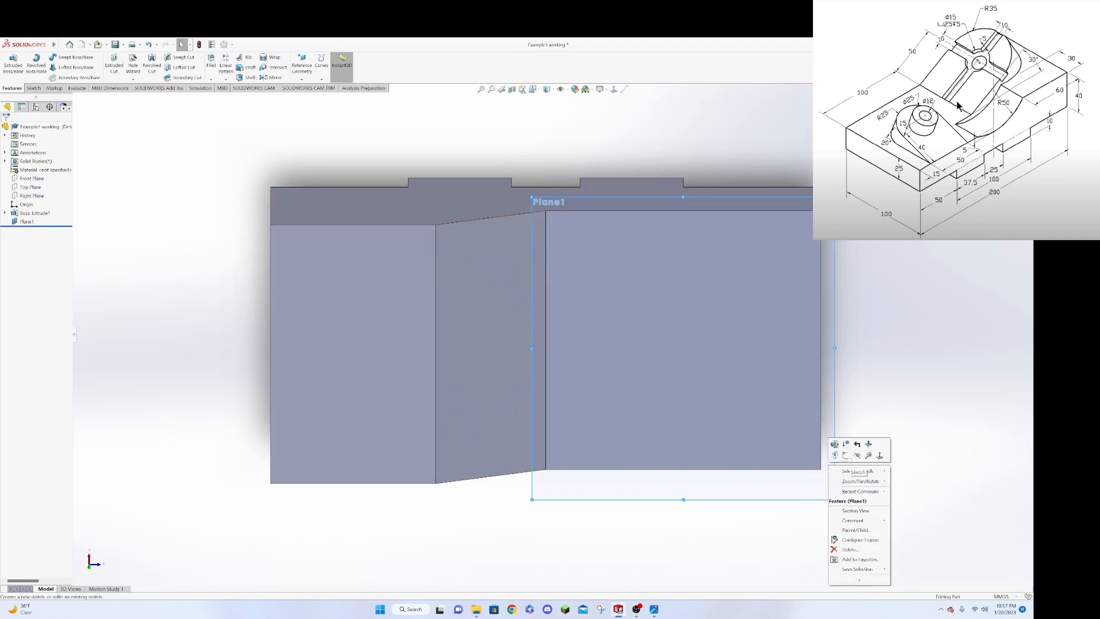
click(846, 455)
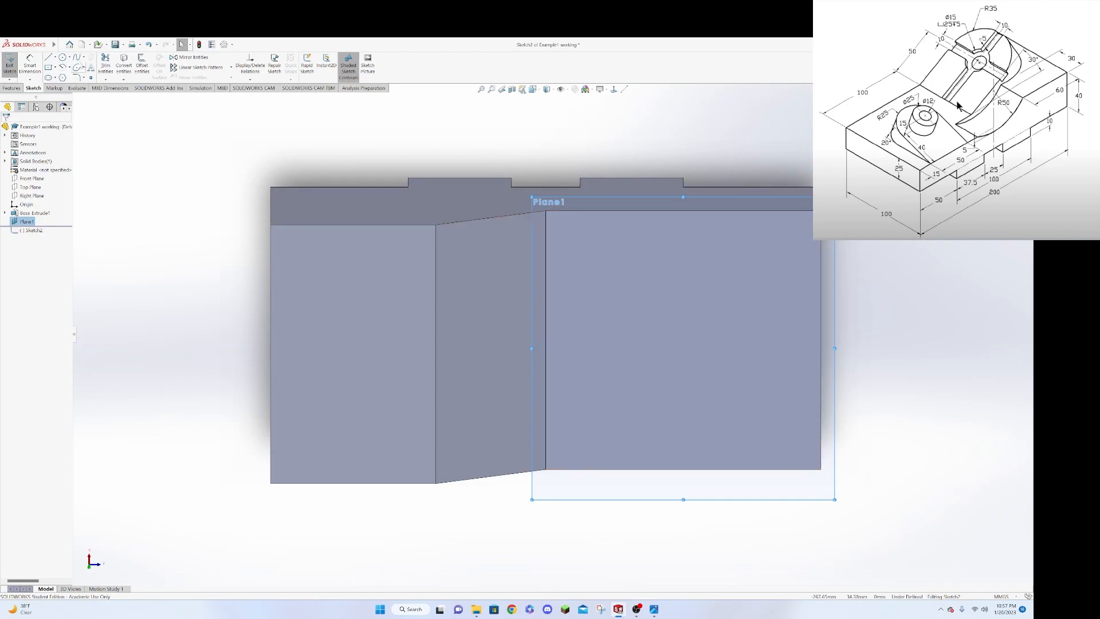
Sketch a closed U-shaped profile from the block's side edge, about 49 mm wide with straight sides and a tangent-arc end.
click(48, 58)
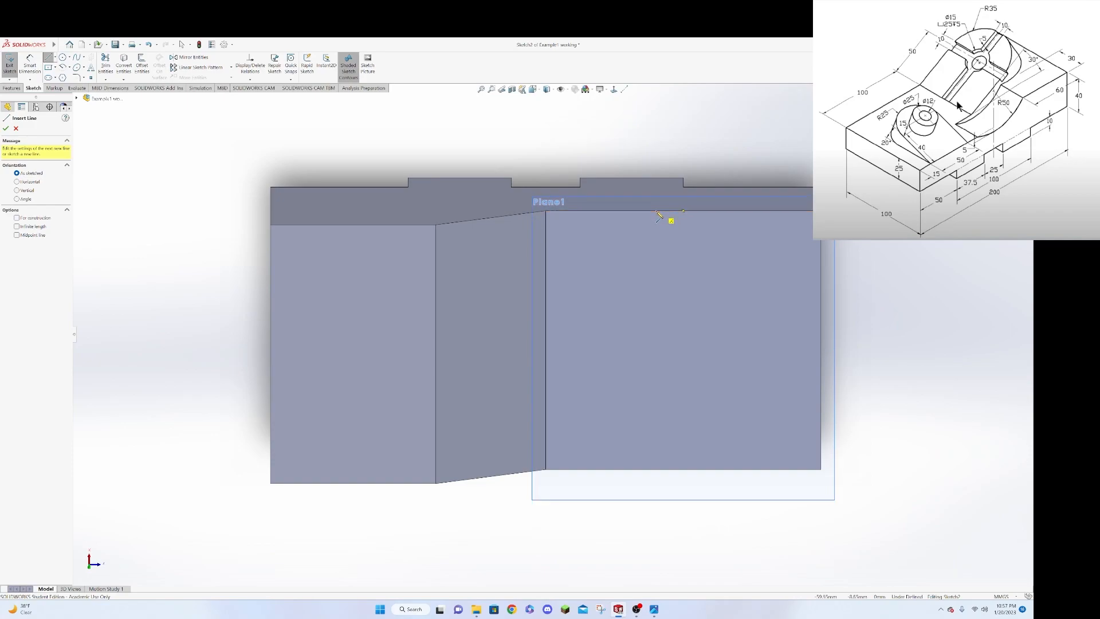
click(657, 211)
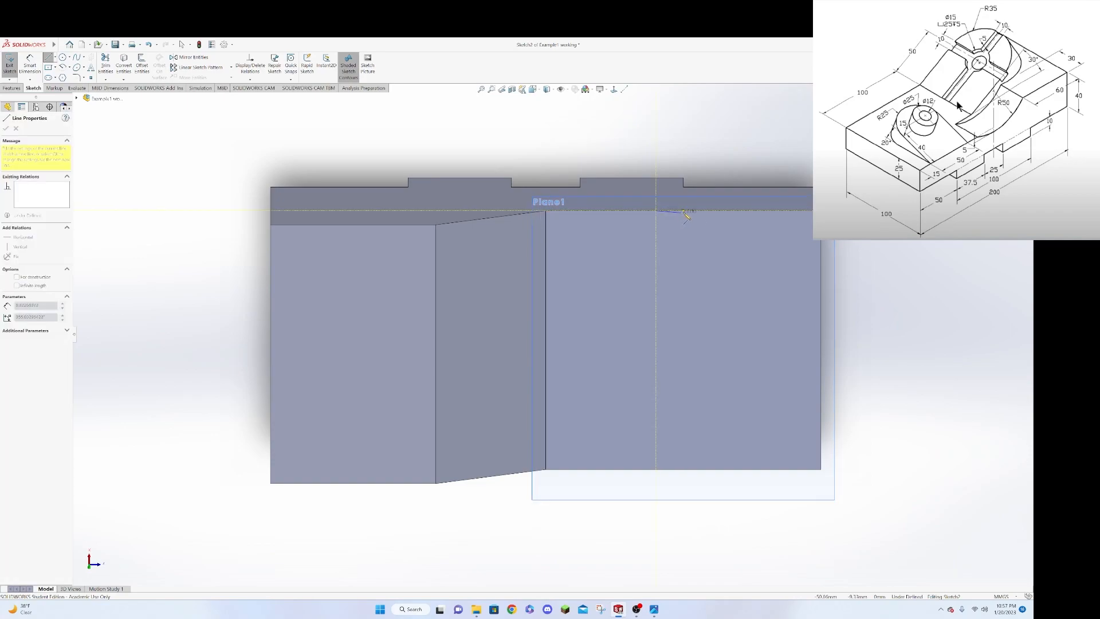
click(791, 211)
click(790, 370)
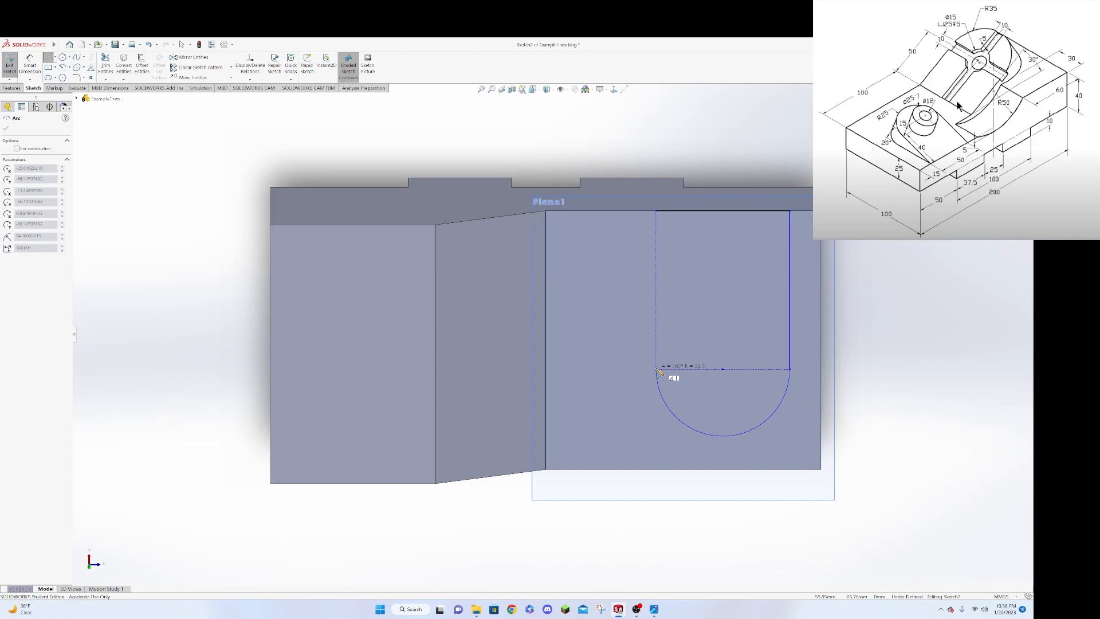
click(657, 371)
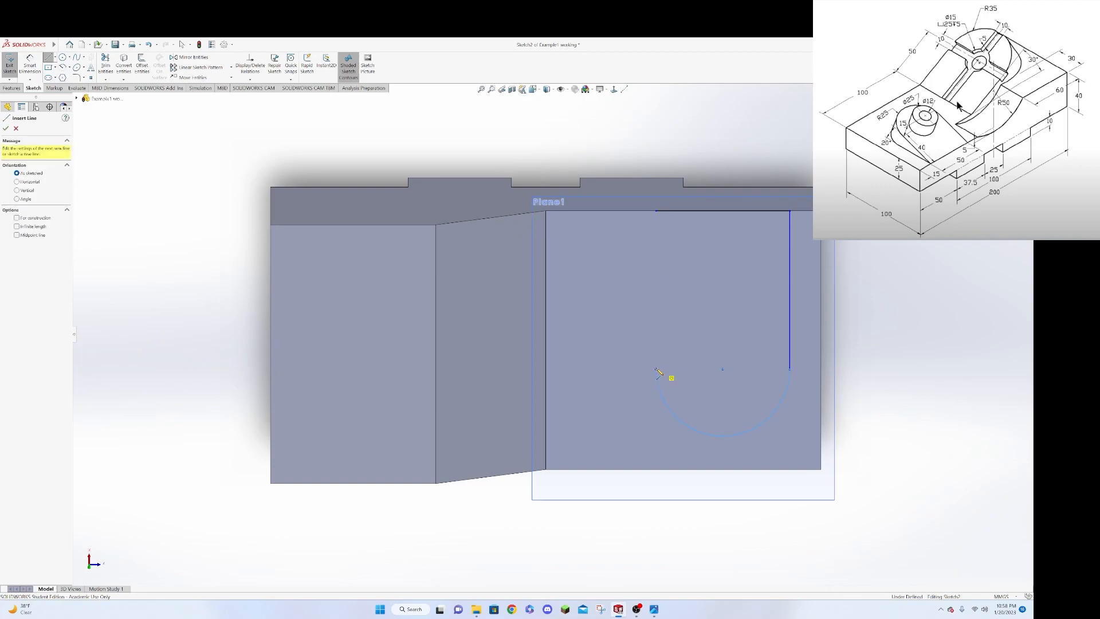
click(656, 211)
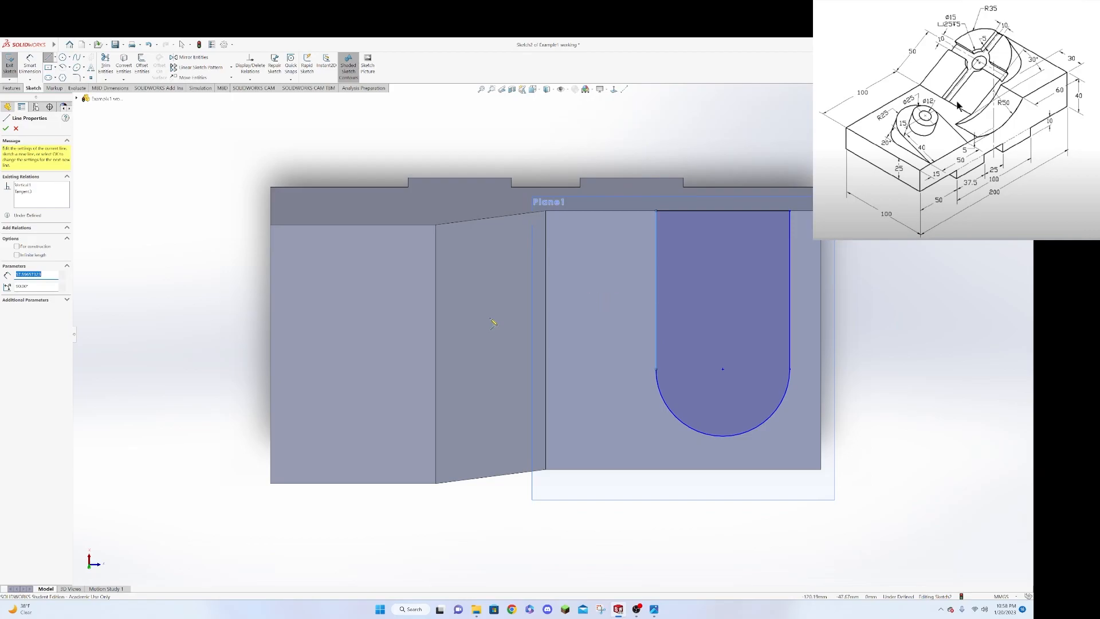
Dimension the width of the U-shaped profile along the block's side edge as 50 mm.
click(29, 61)
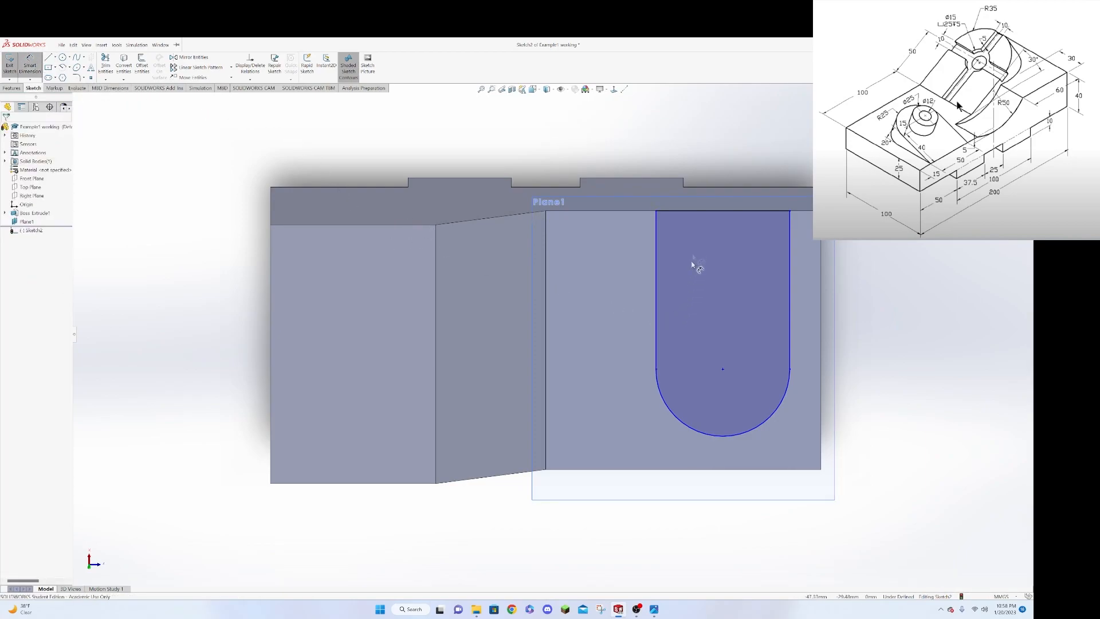
click(755, 211)
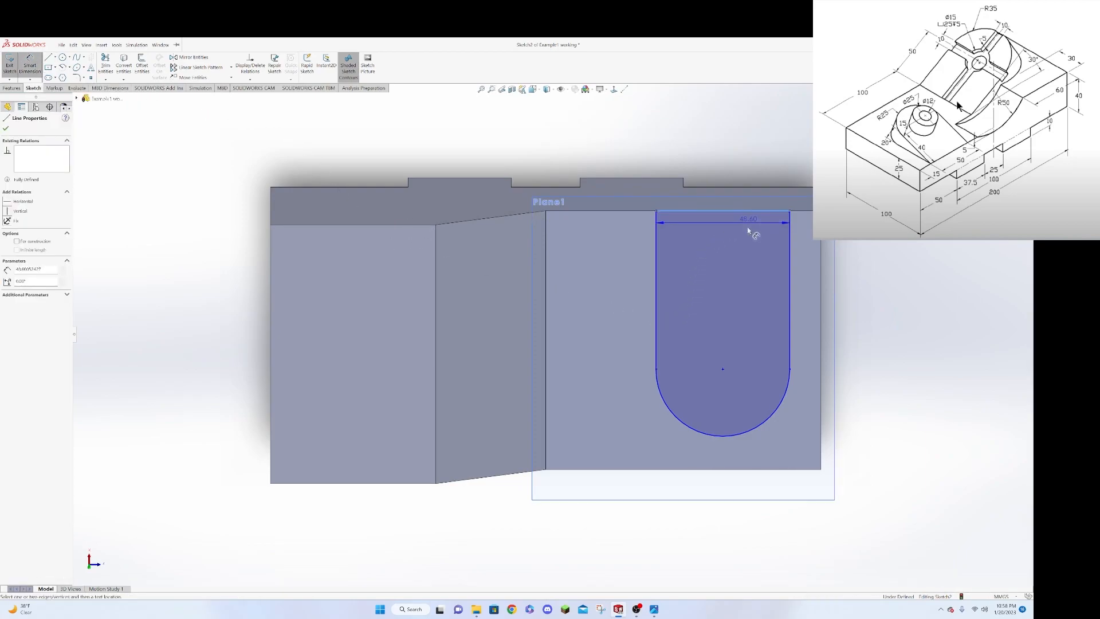
click(752, 263)
text(50)
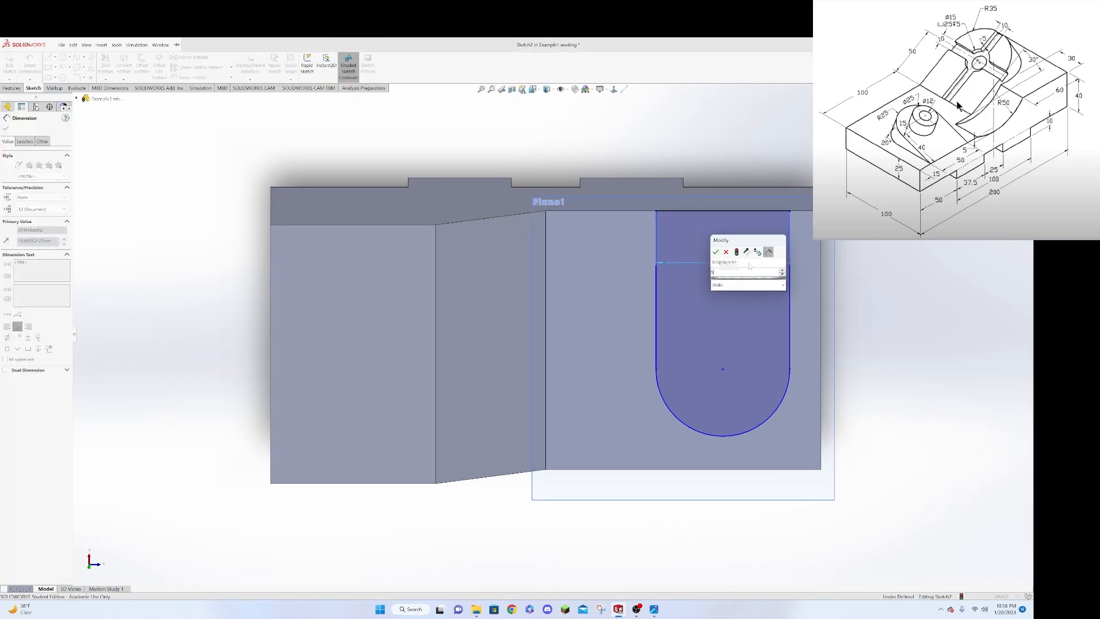
key(Return)
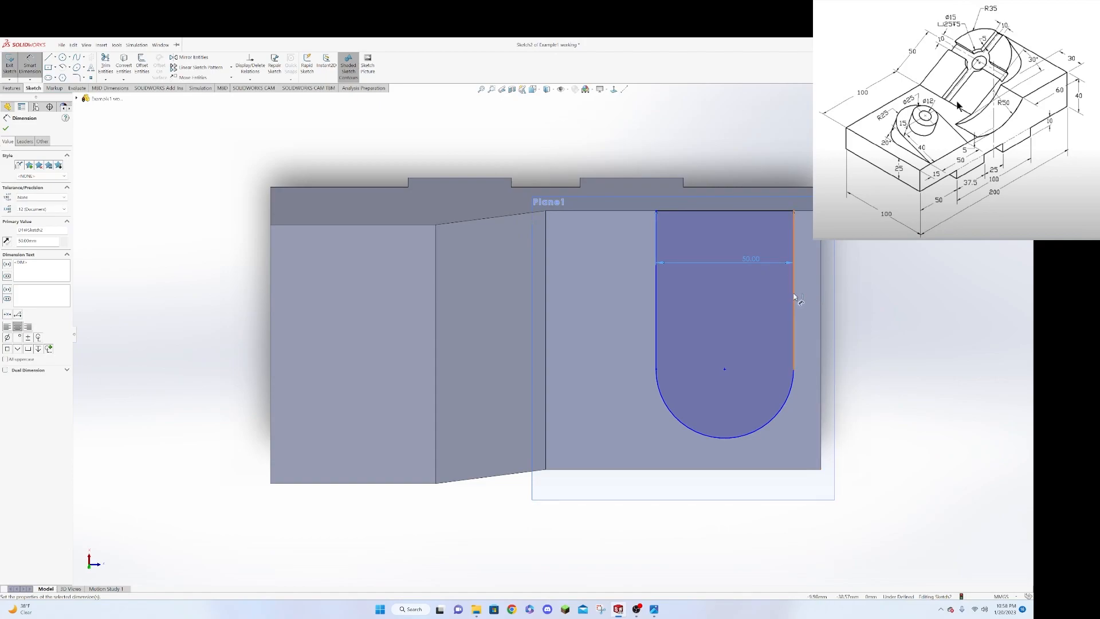
Dimension the distance from the profile's outer straight side to the block's end edge as 15 mm.
click(794, 297)
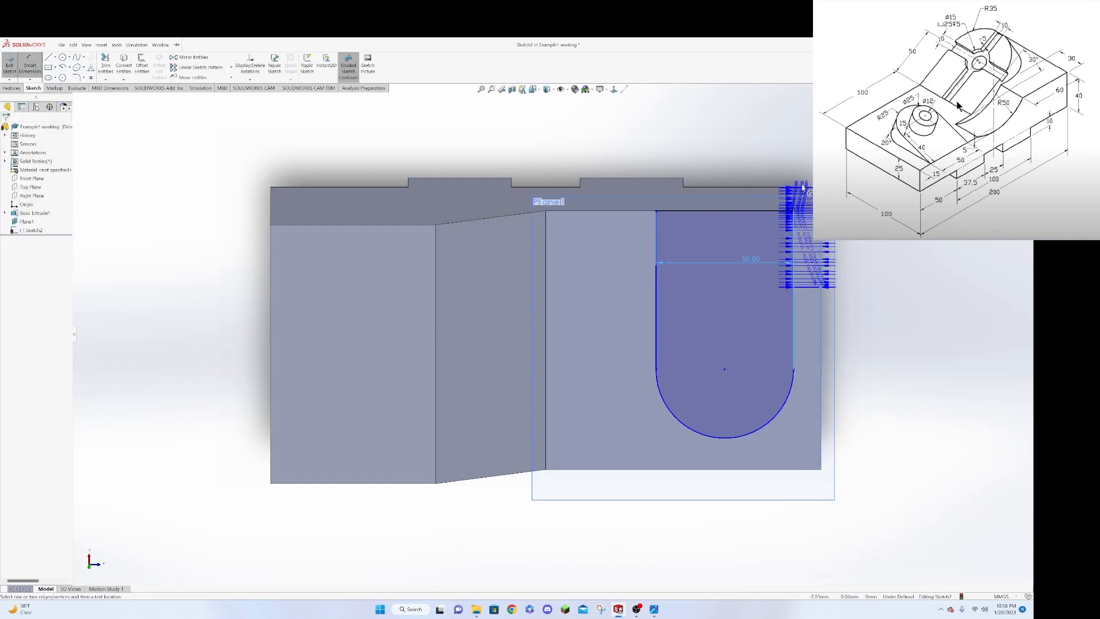
click(799, 146)
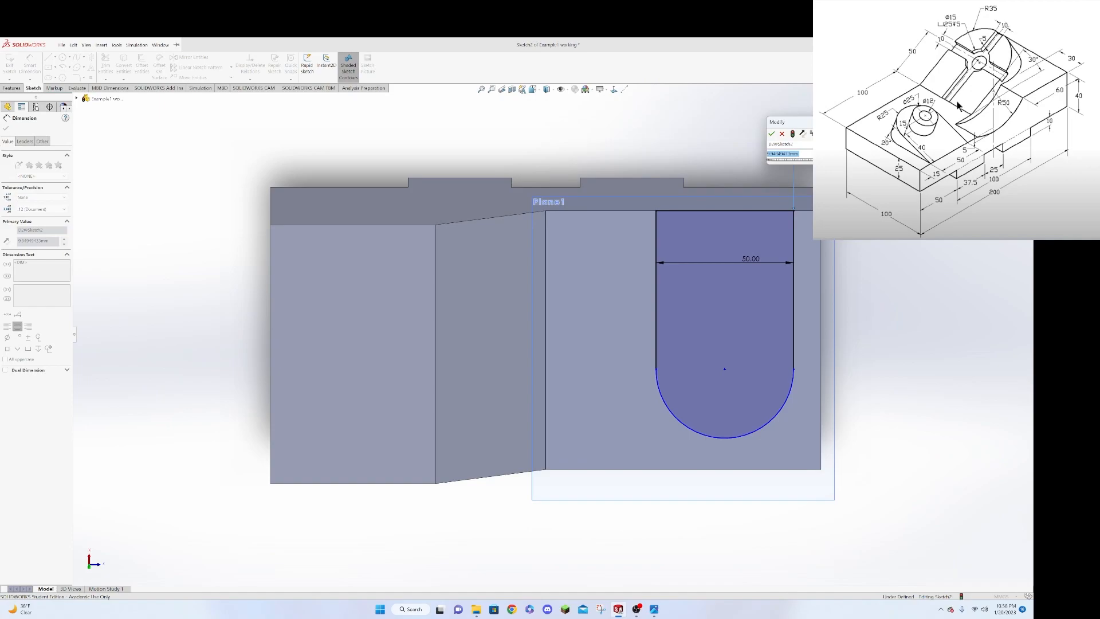
text(1)
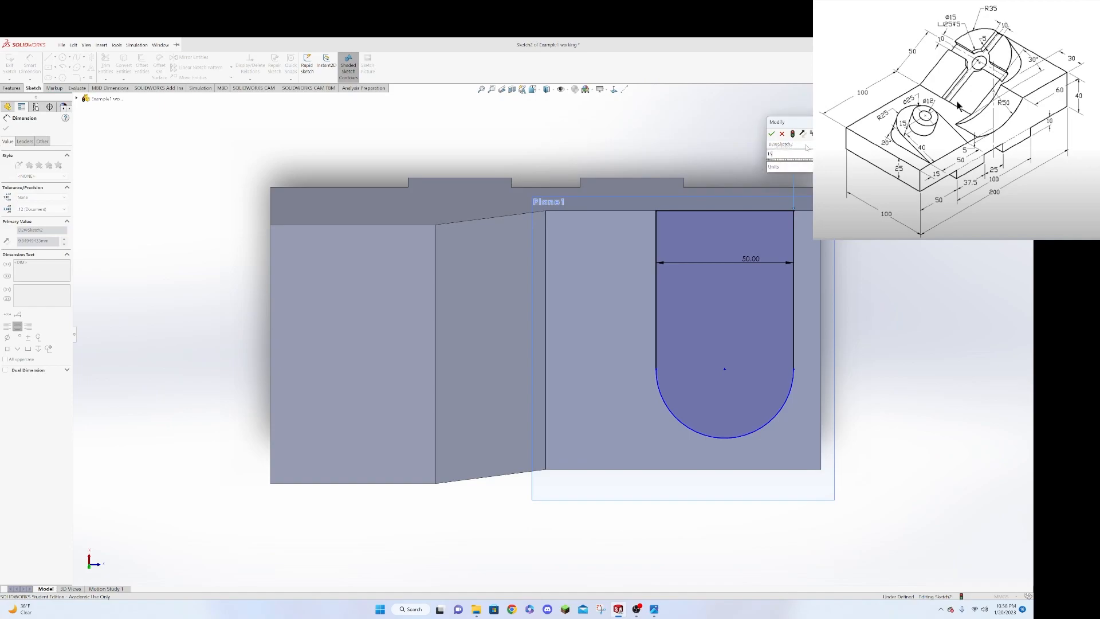
text(5)
key(Return)
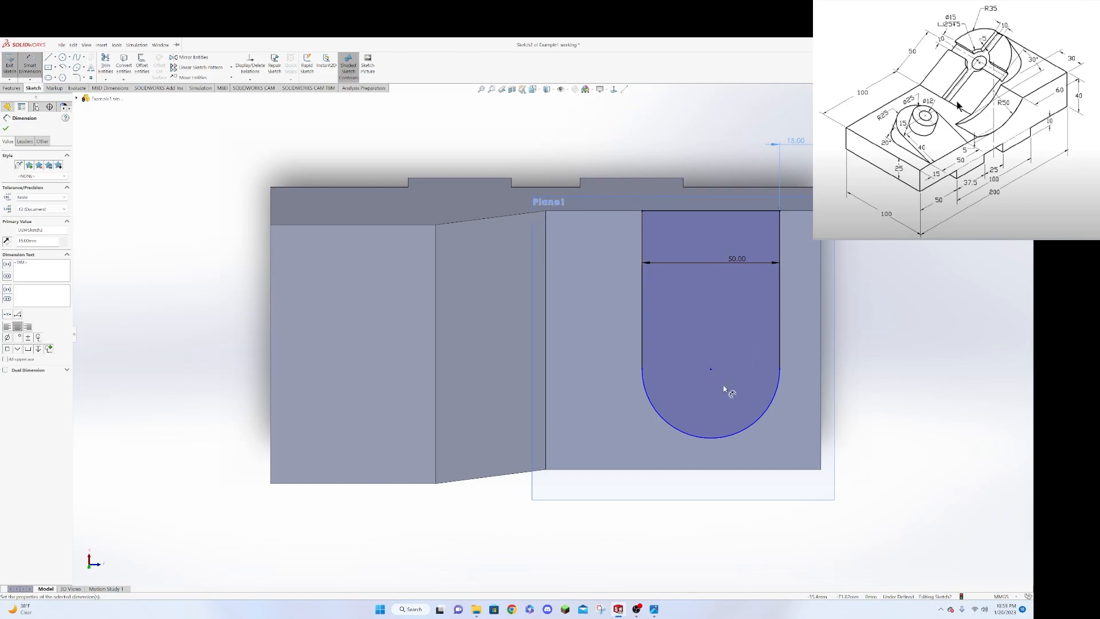
Dimension the profile's outer straight side as 40 mm long and end dimensioning.
click(779, 324)
click(801, 322)
text(40)
key(Return)
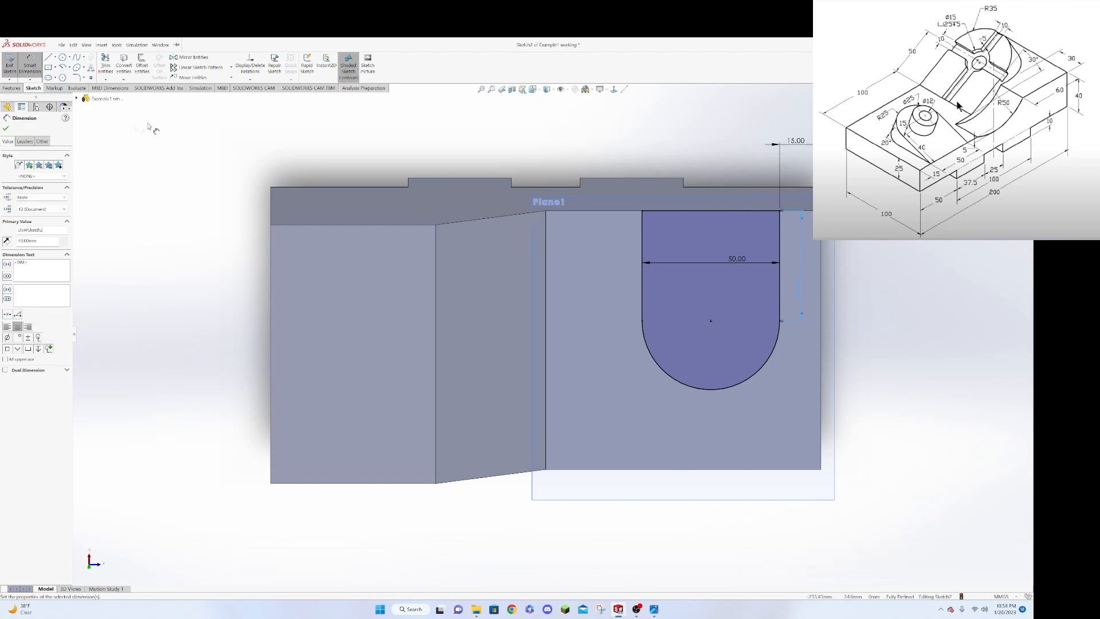
click(6, 128)
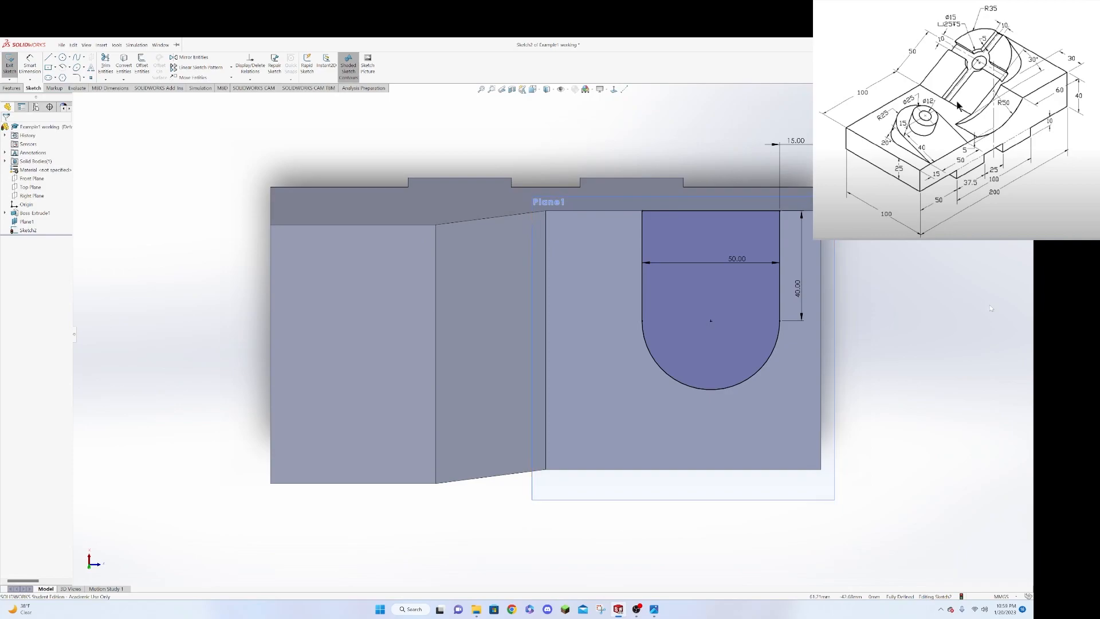
Start a boss extrude of the U-shaped profile, reversed toward the block, with the Up To Surface end condition.
mouse_move(886, 301)
middle_down()
mouse_move(782, 220)
mouse_move(762, 252)
middle_up()
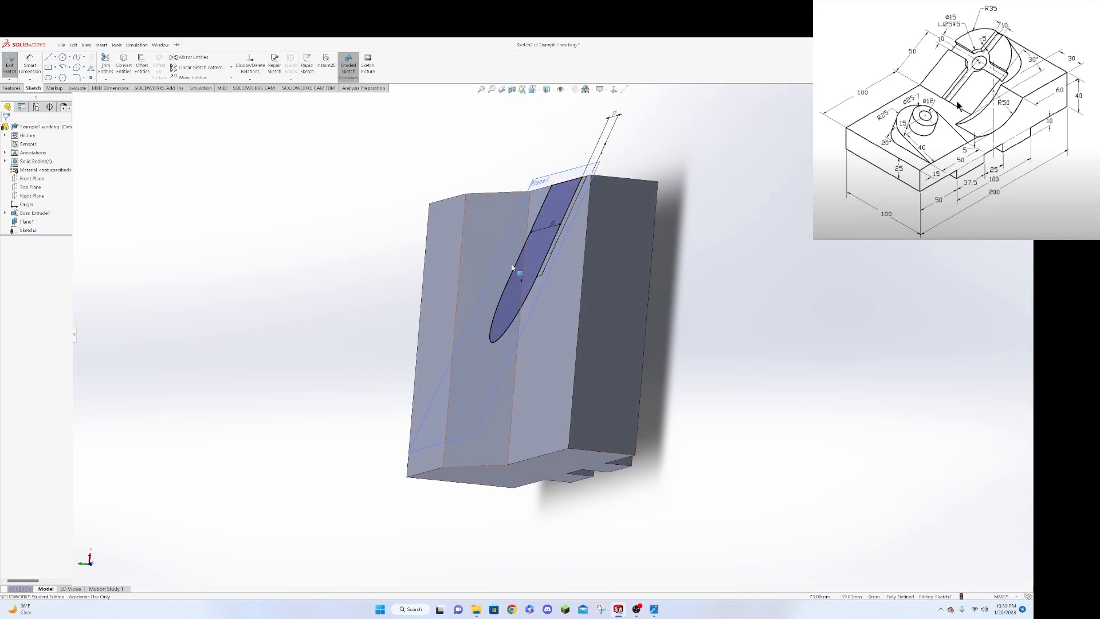
click(102, 44)
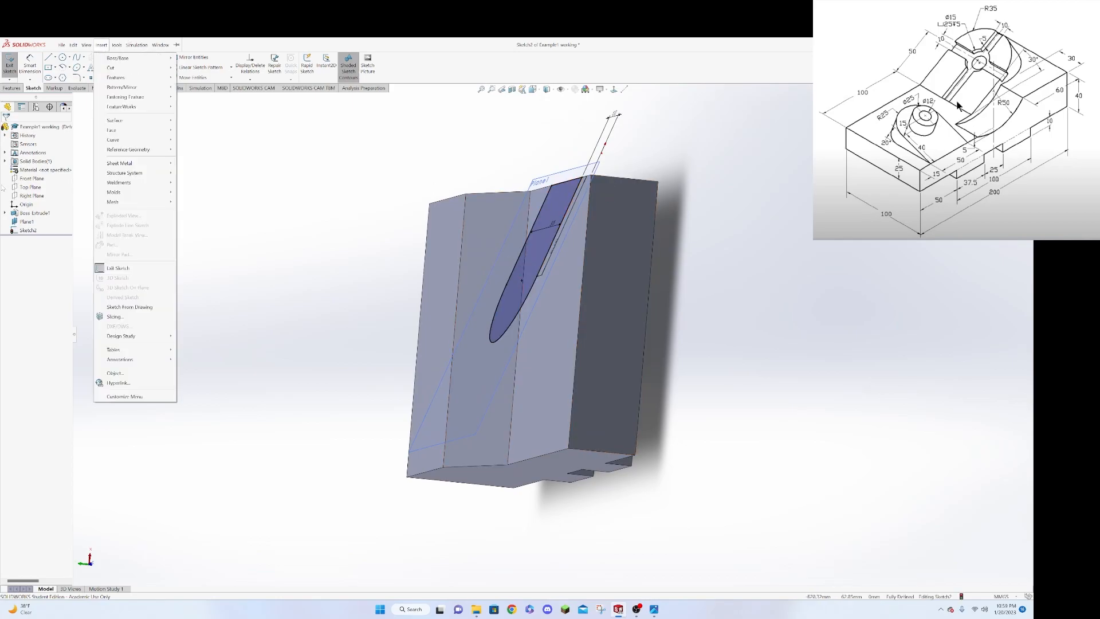
click(11, 88)
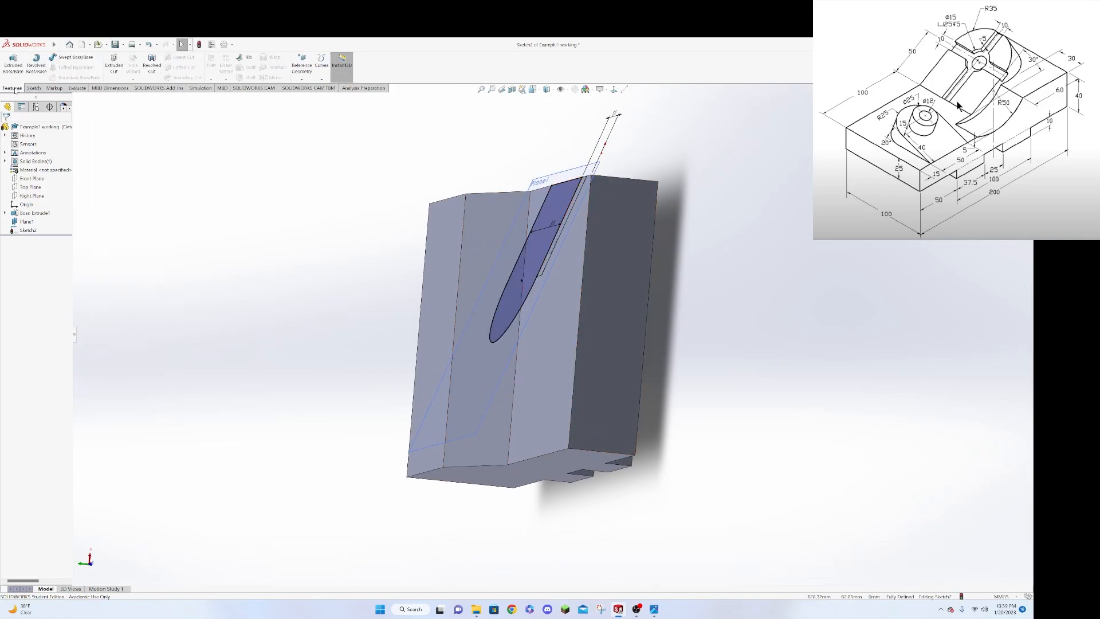
click(13, 63)
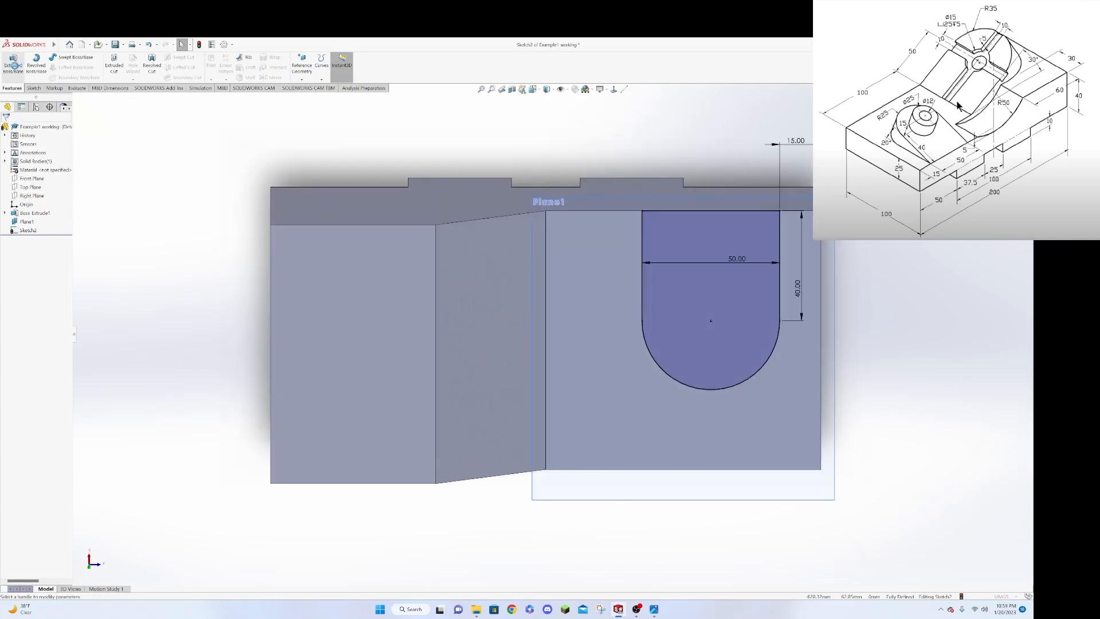
middle_drag(969, 350, 861, 332)
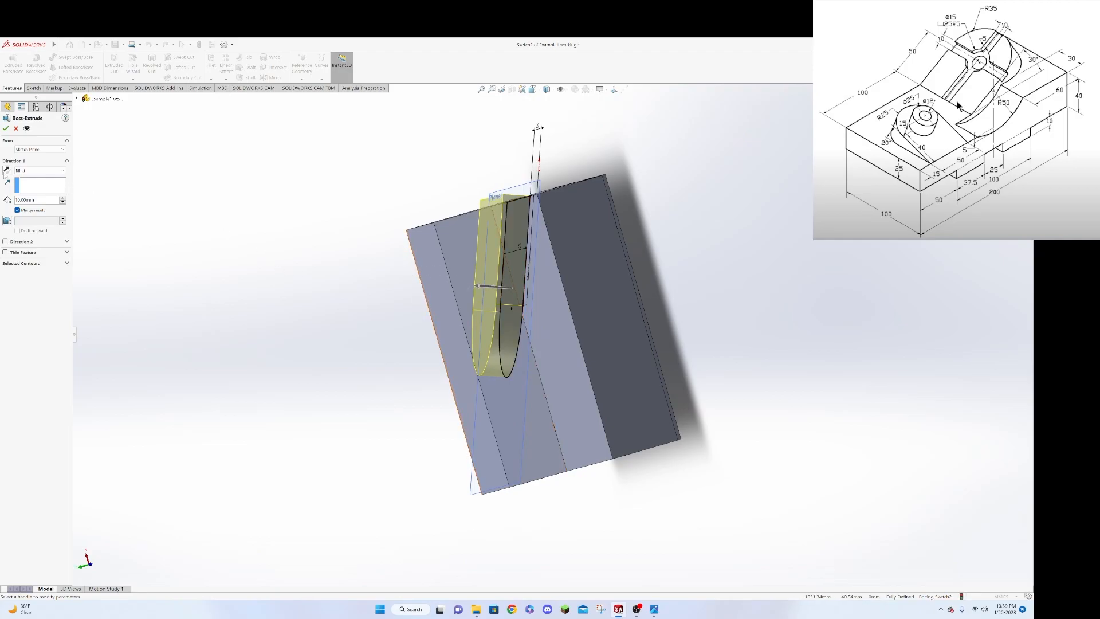
click(6, 170)
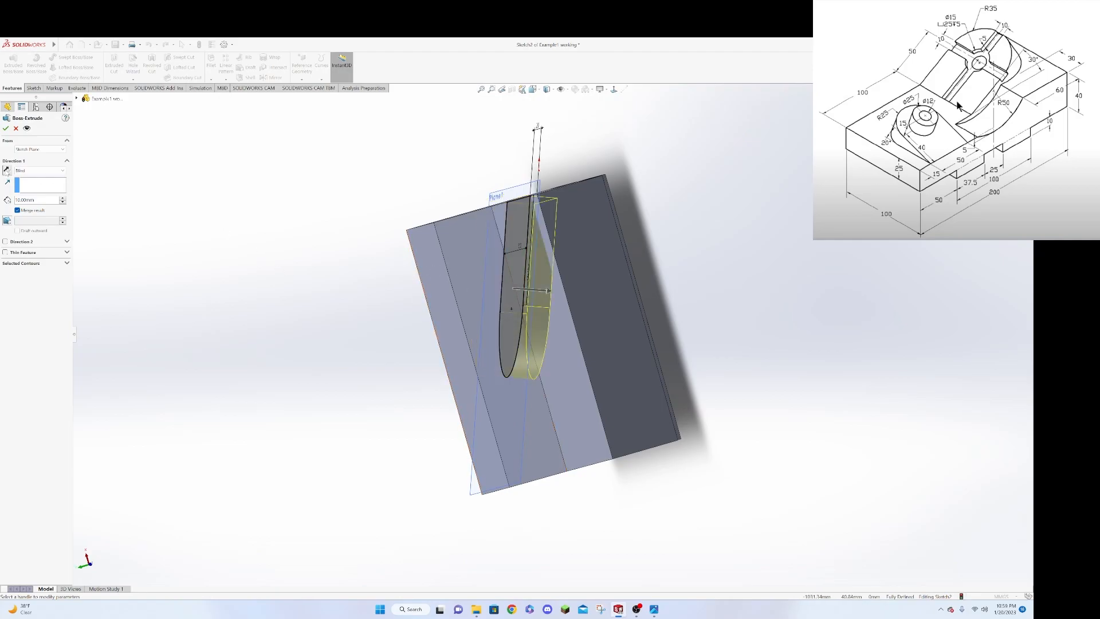
click(64, 171)
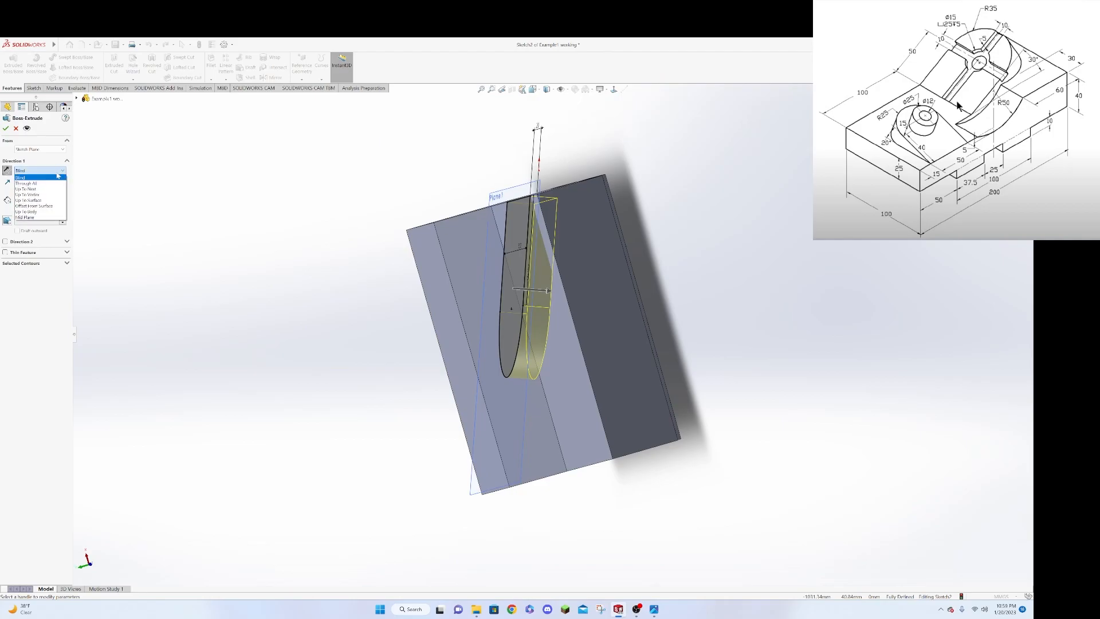
click(44, 201)
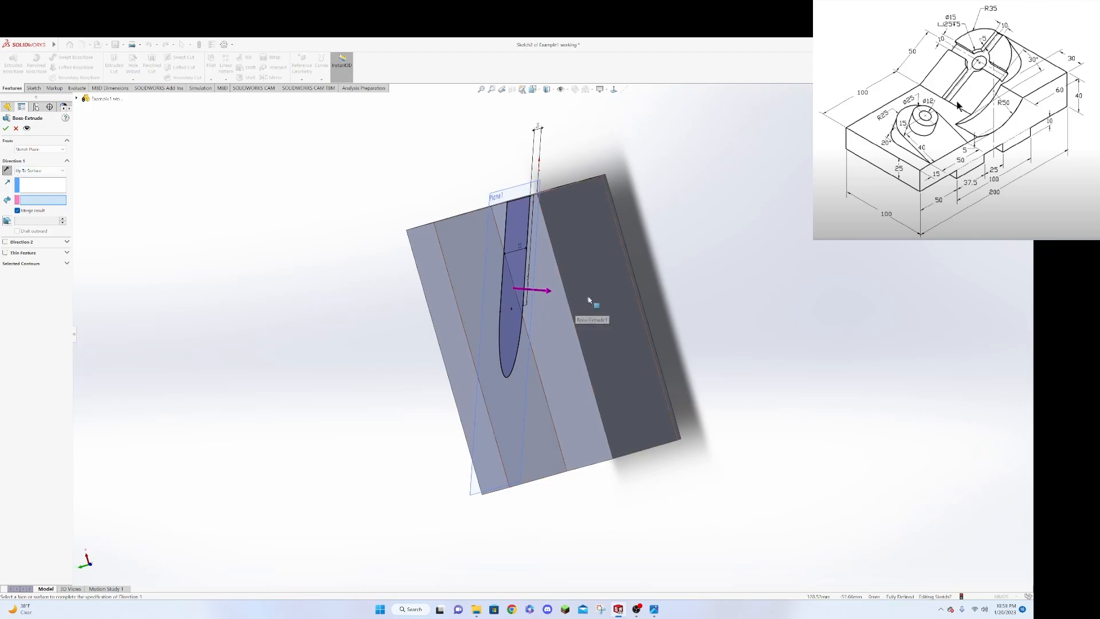
Choose the block's lower top face as the end surface and complete the boss extrude.
click(17, 129)
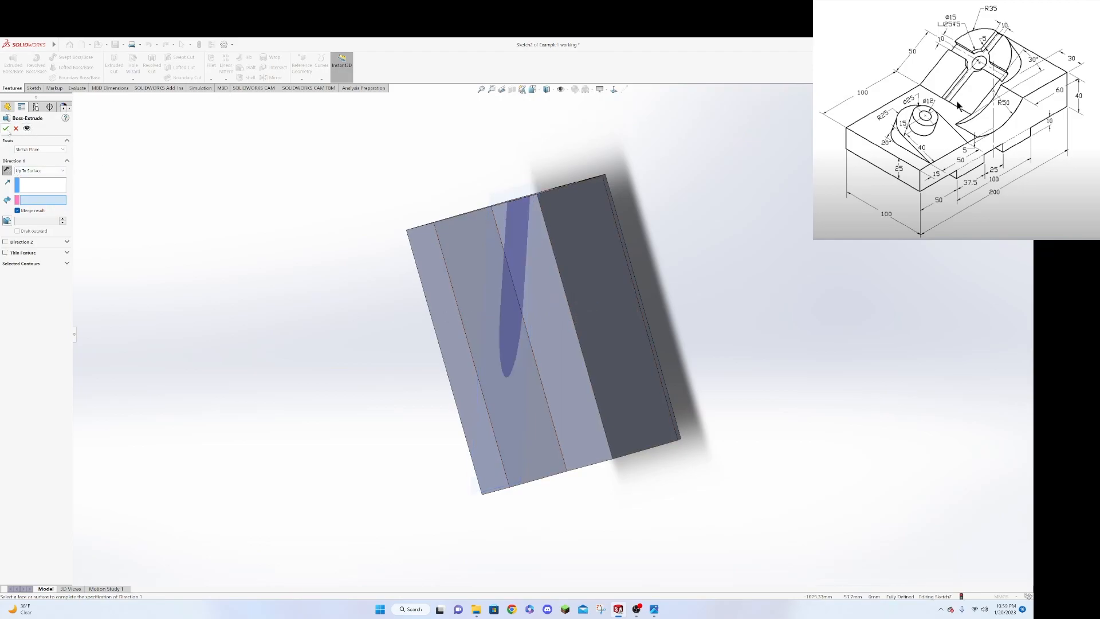
click(6, 130)
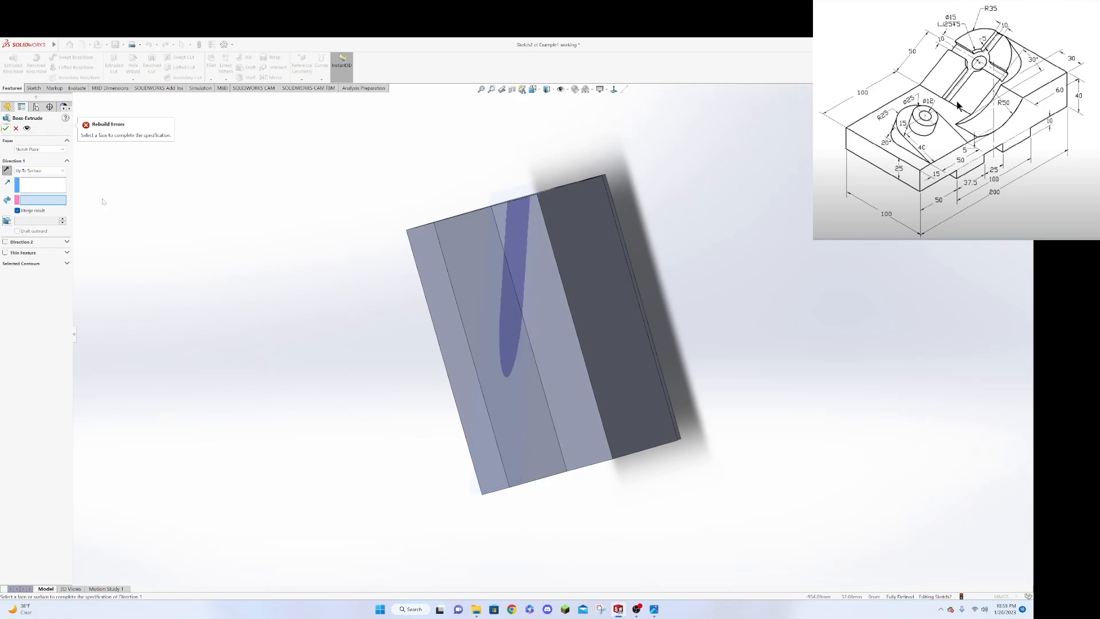
click(575, 377)
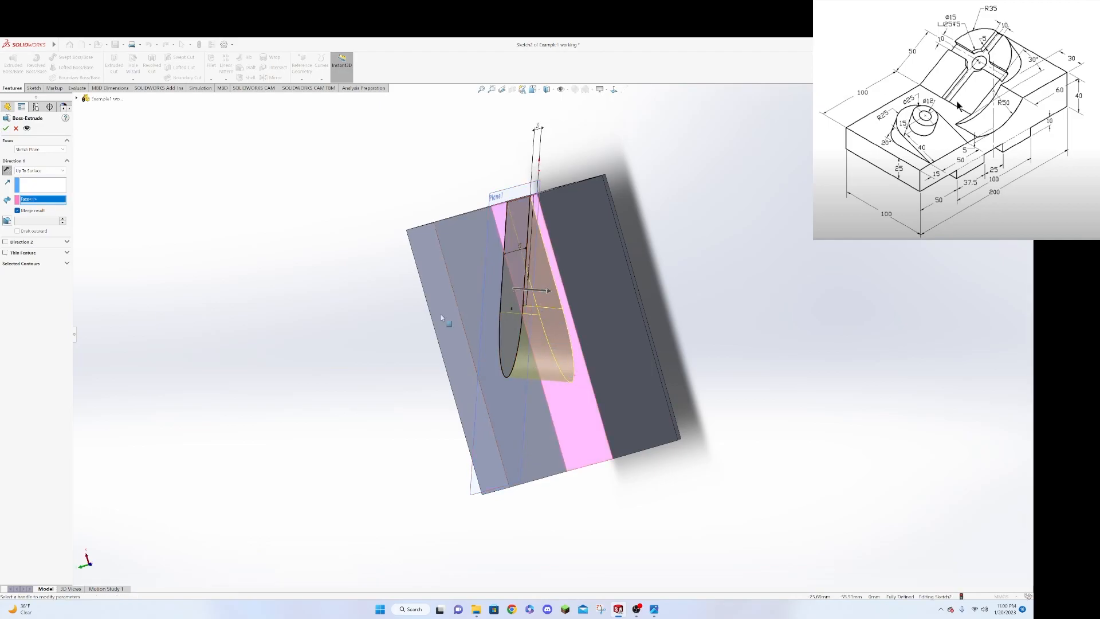
click(5, 128)
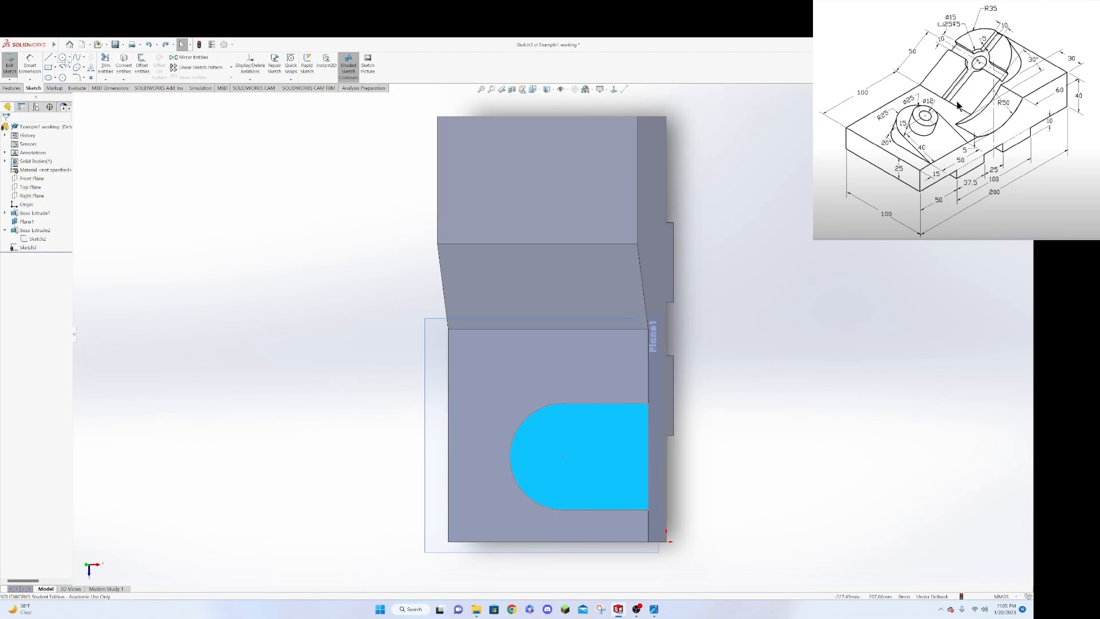
Sketch a circle of about 13 mm radius on the tilted boss face, centred on its rounded end.
click(62, 56)
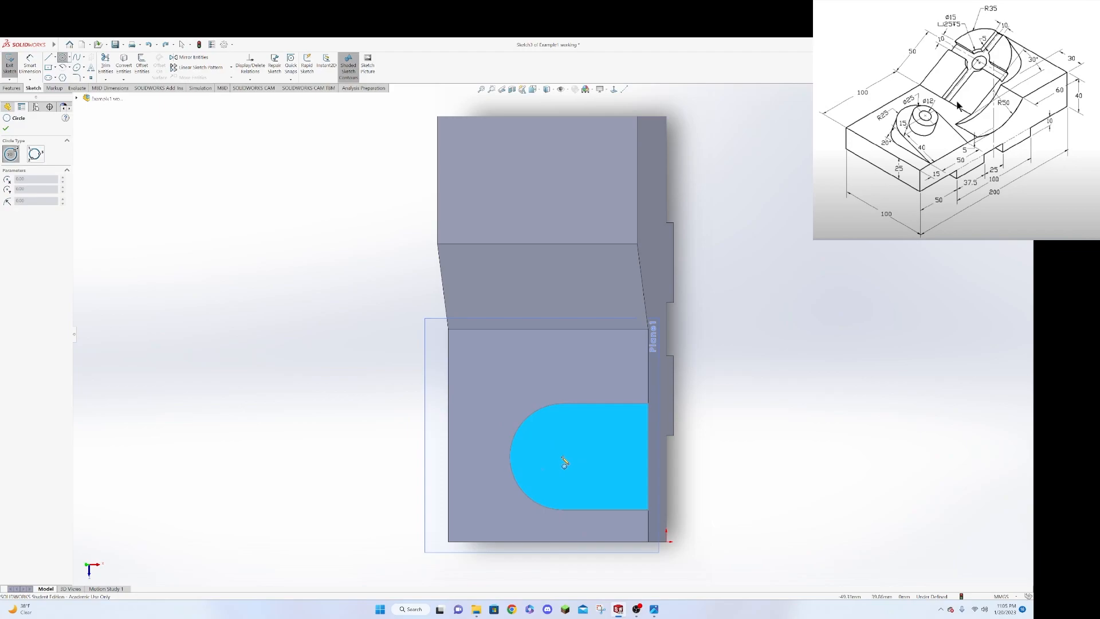
click(563, 458)
click(587, 467)
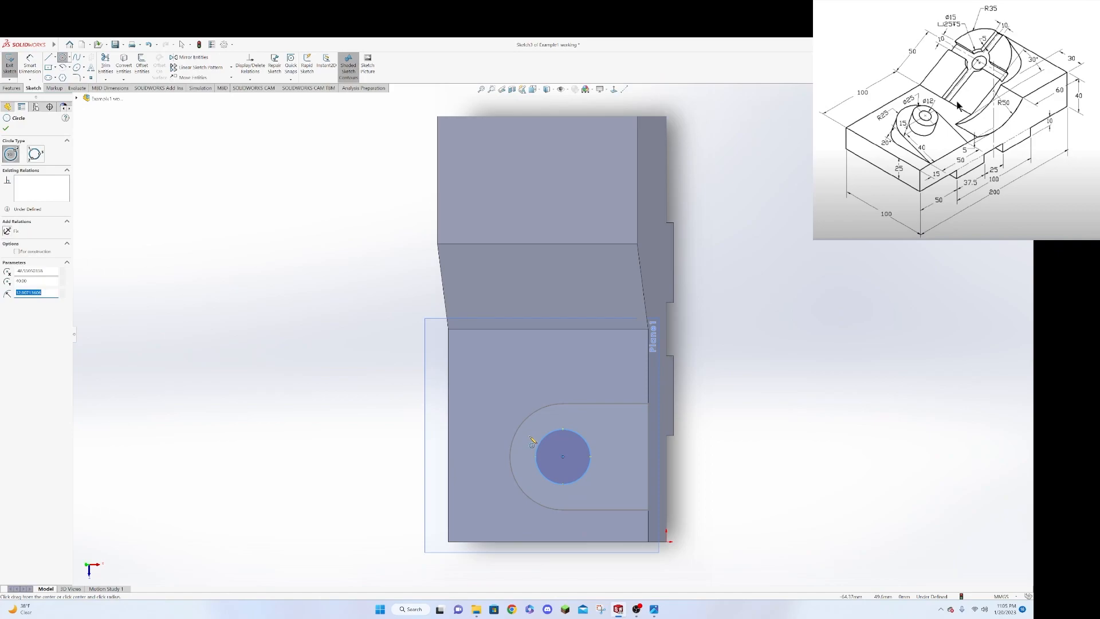
Set the radius of the sketched circle on the boss face to 12.5 mm and finish drawing circles.
text(12.5)
key(Return)
click(6, 128)
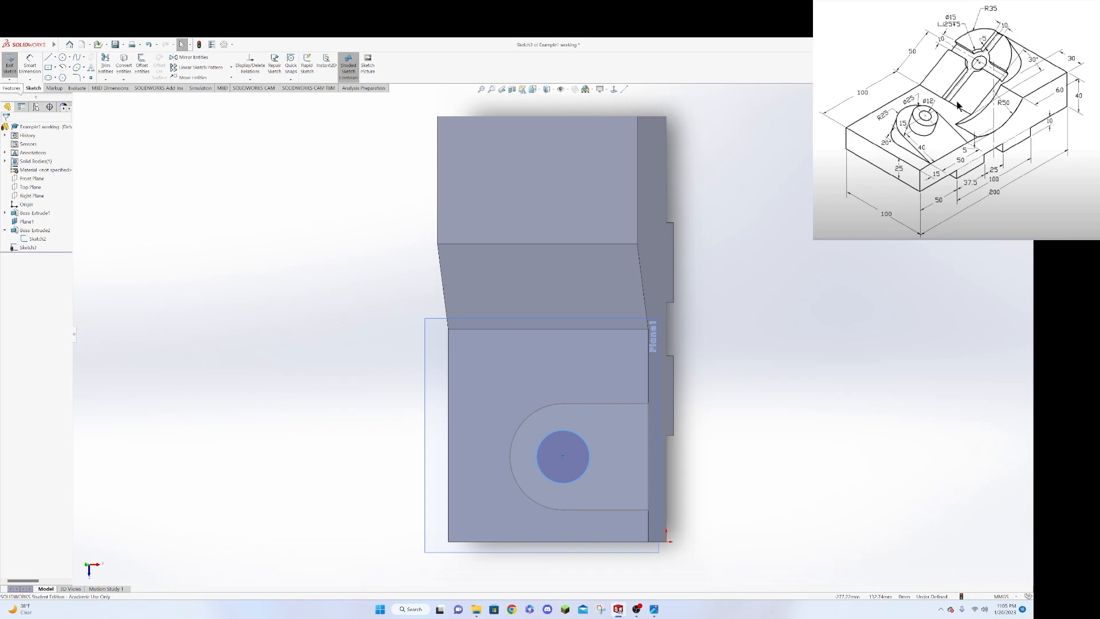
Extrude the circle as a cylindrical boss with a blind depth of 15 mm.
click(12, 89)
click(13, 63)
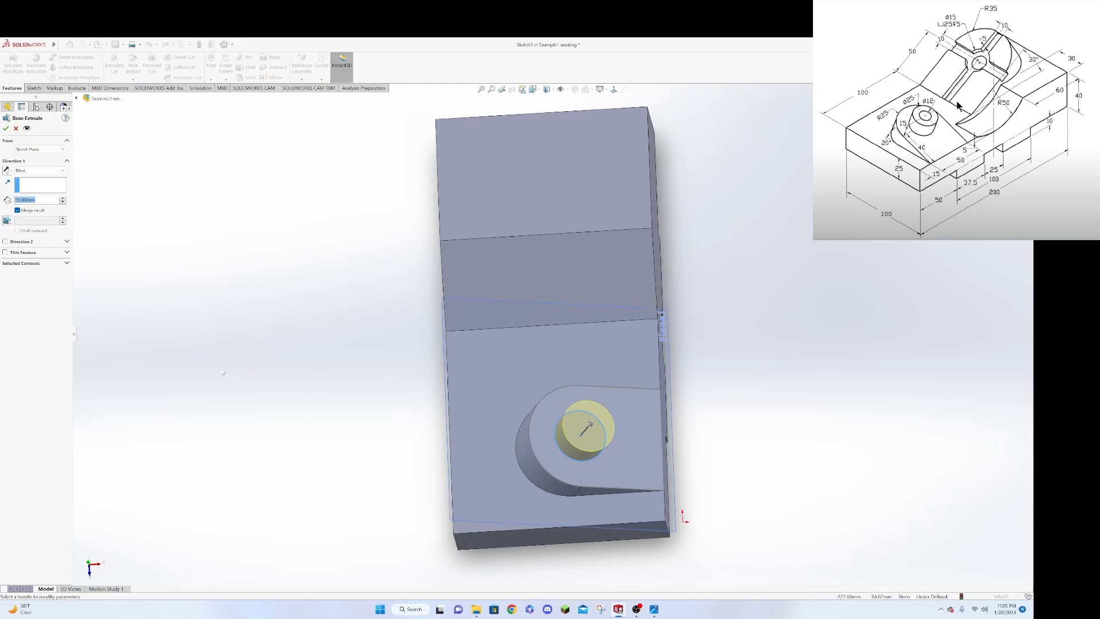
text(15)
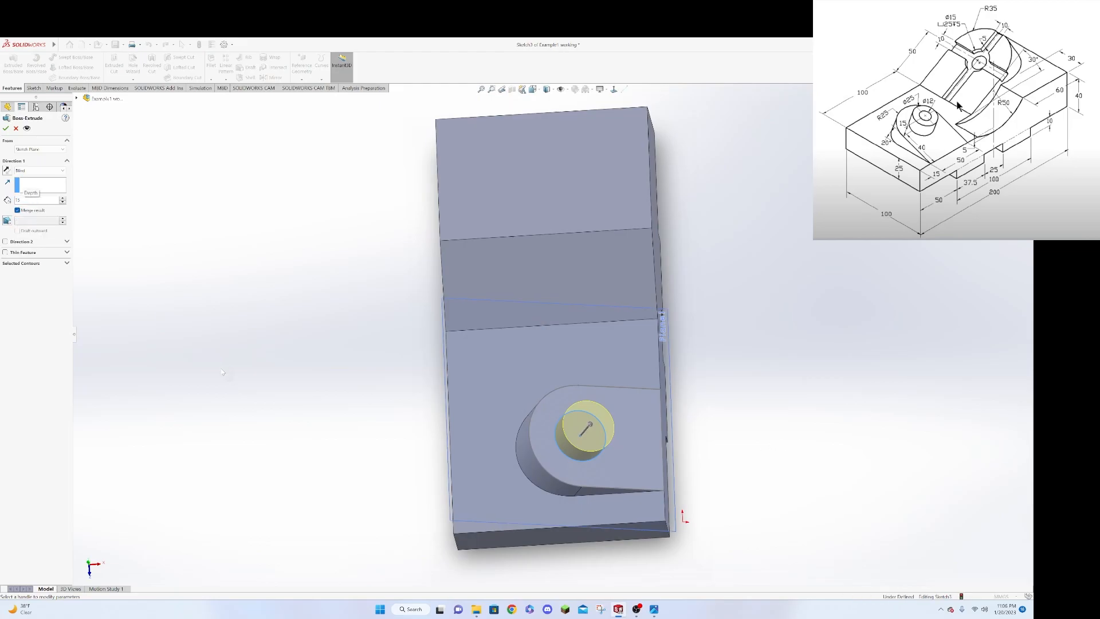
key(Return)
click(5, 128)
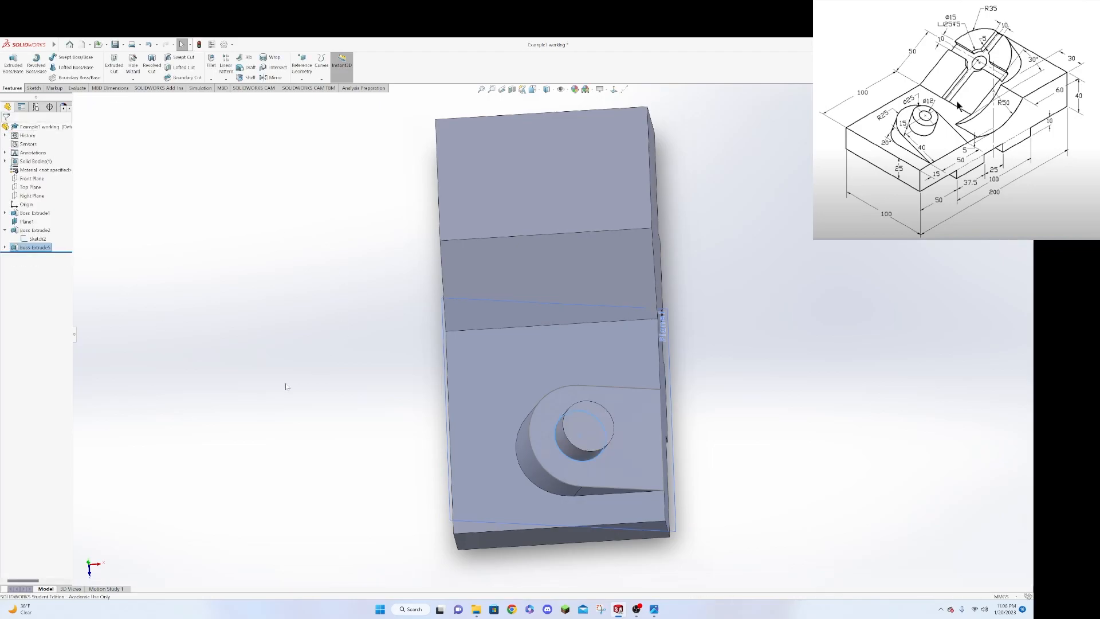
middle_drag(741, 434, 716, 465)
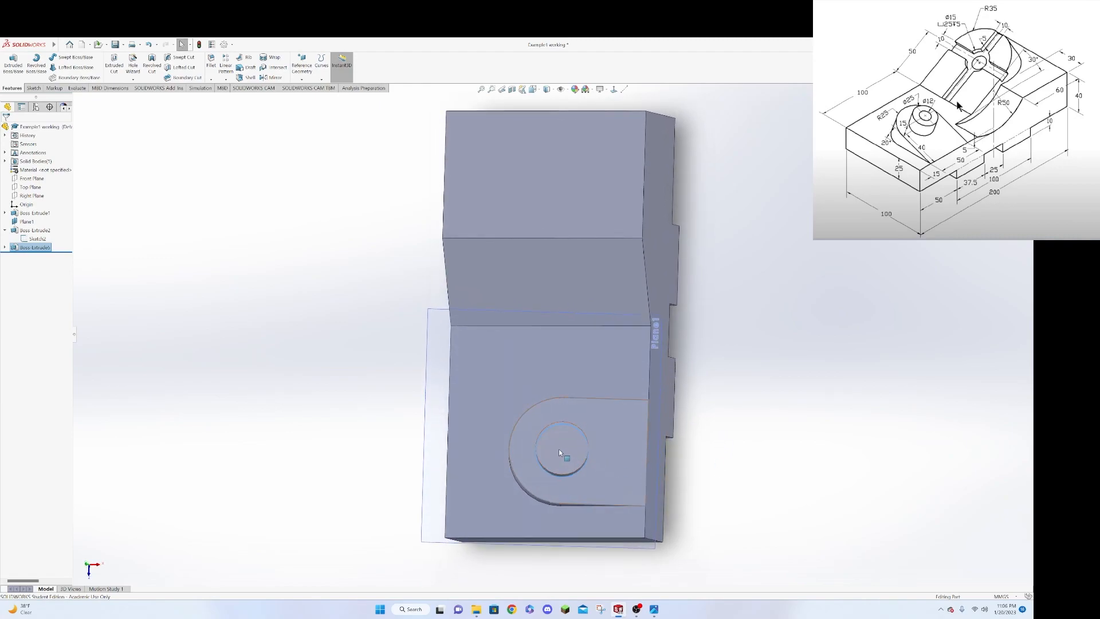
click(561, 452)
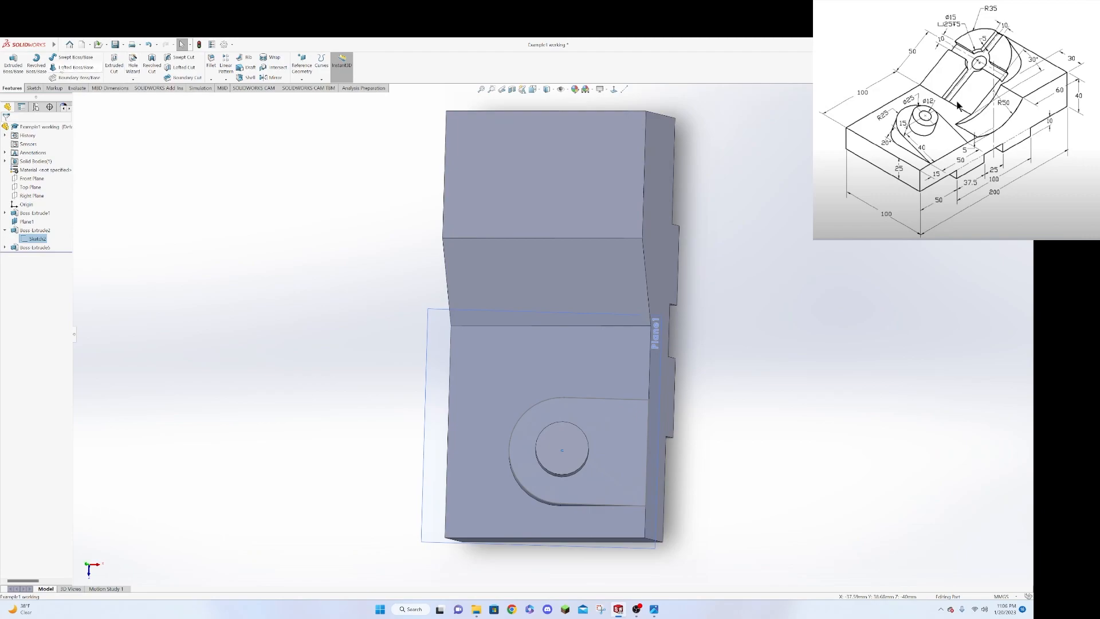
click(34, 88)
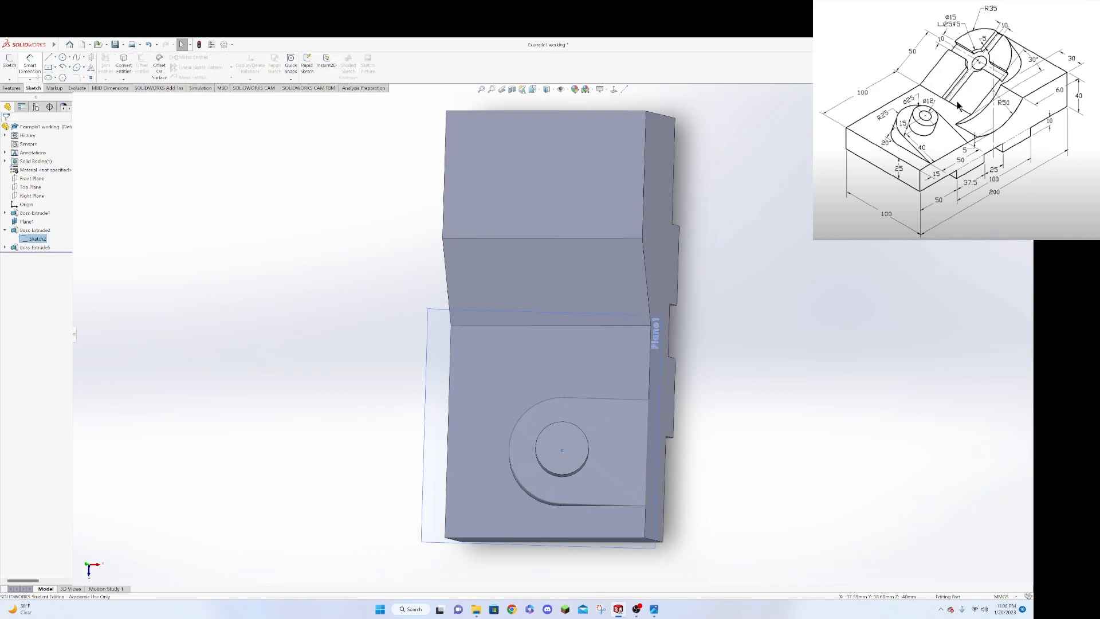
click(10, 61)
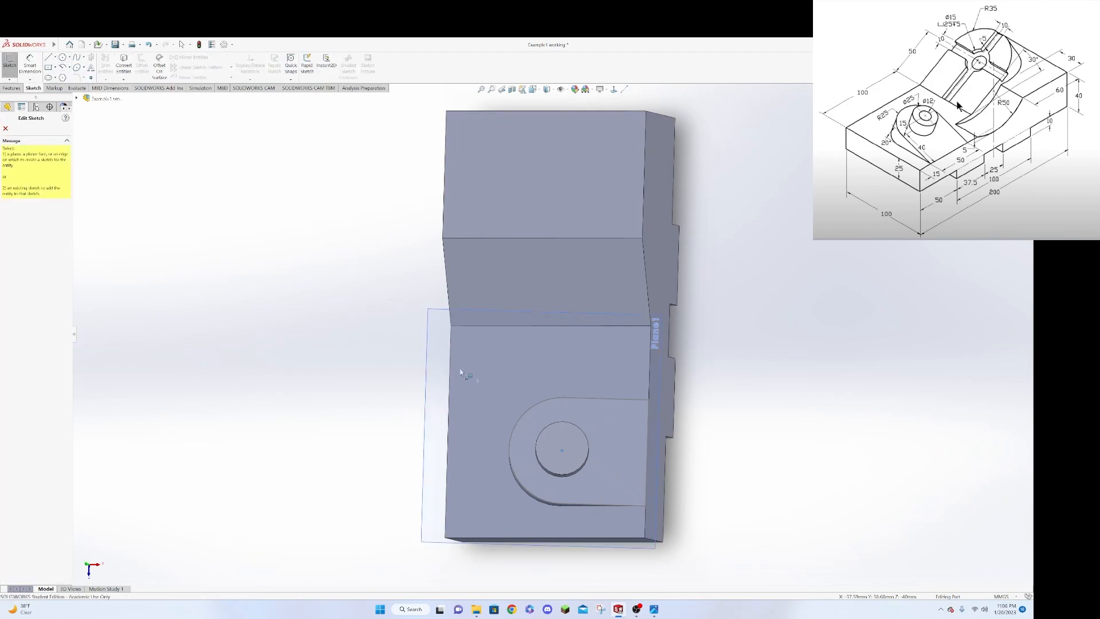
click(562, 451)
click(6, 129)
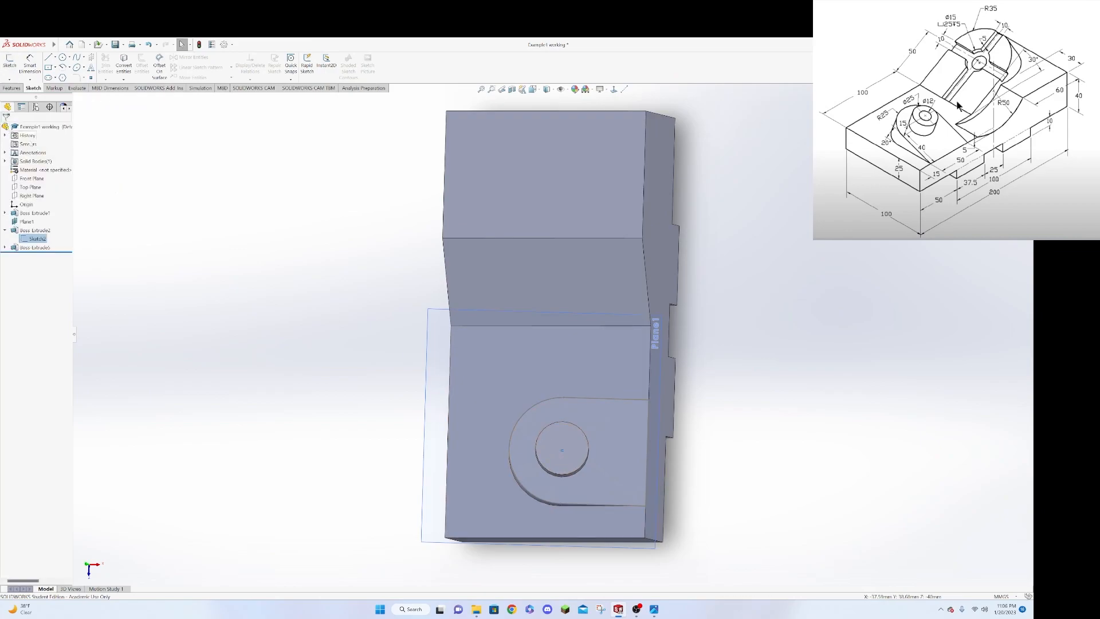
Sketch a circle of 6 mm radius on the cylindrical boss's end face, centred on the cylinder.
right_click(559, 437)
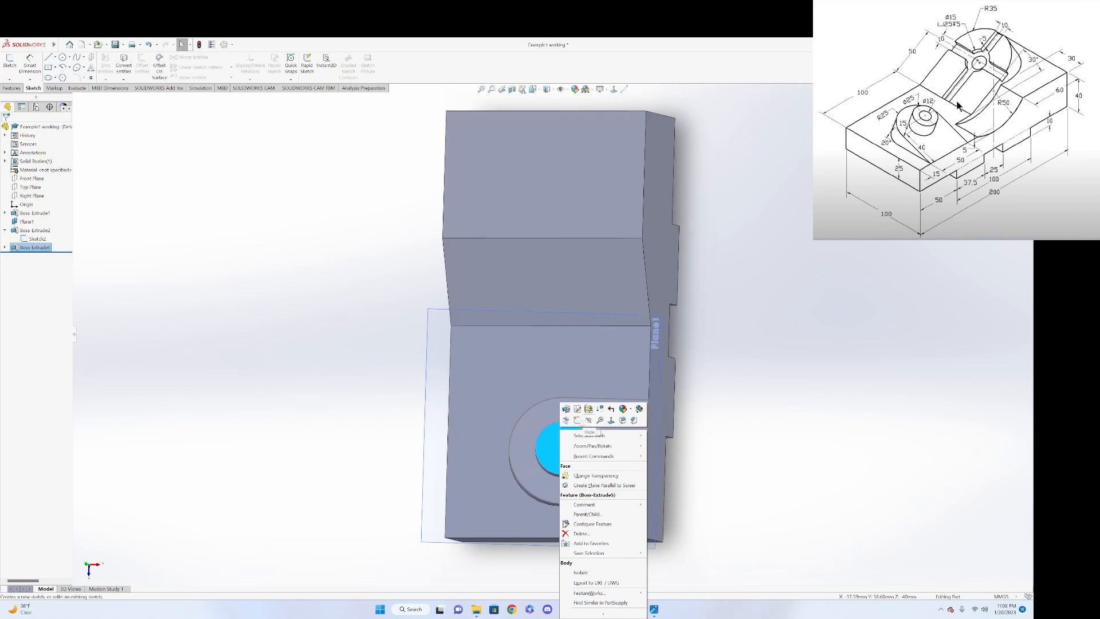
click(577, 420)
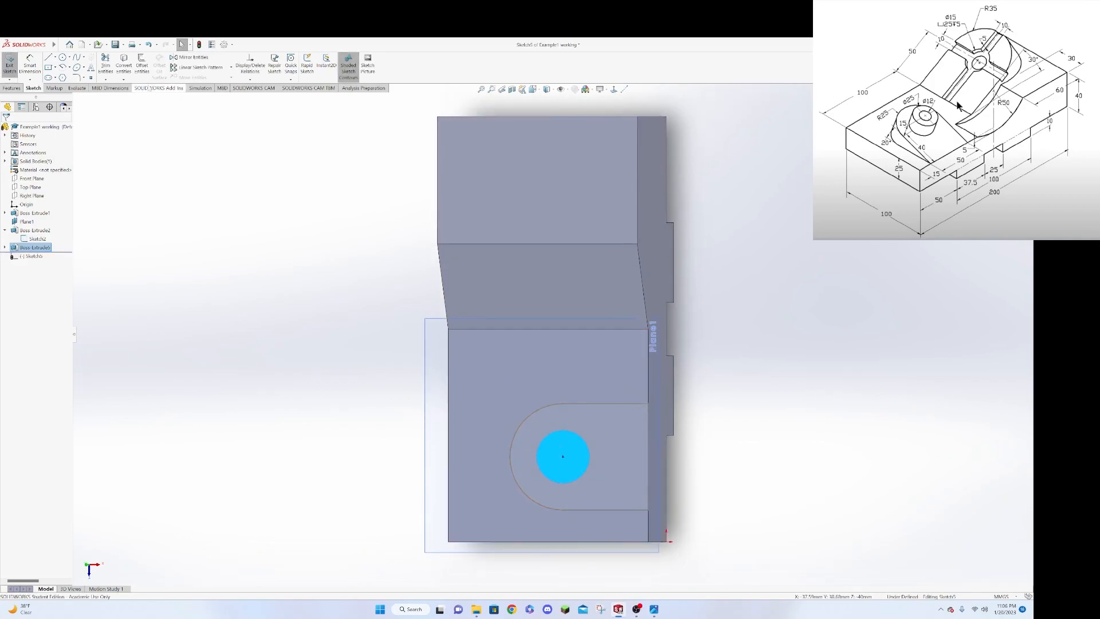
click(62, 57)
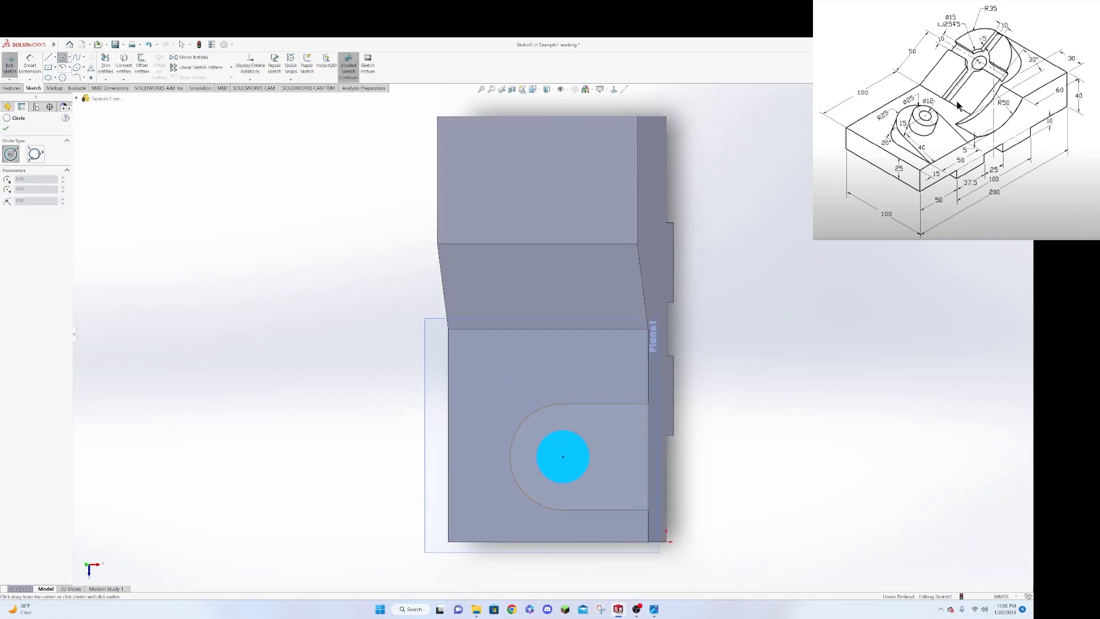
click(563, 457)
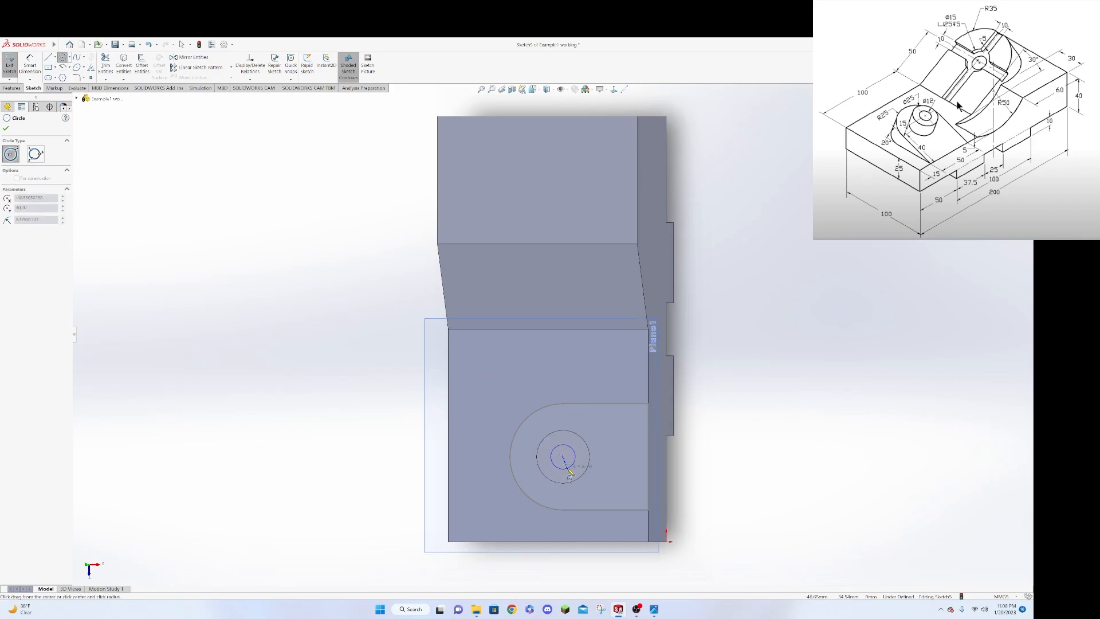
click(568, 469)
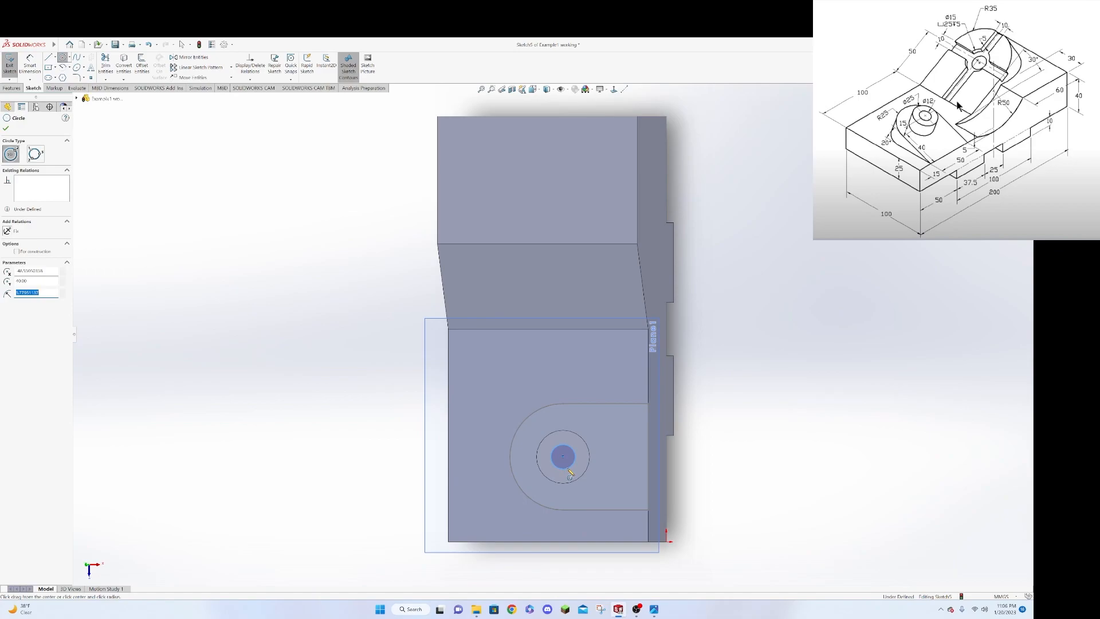
text(6)
key(Return)
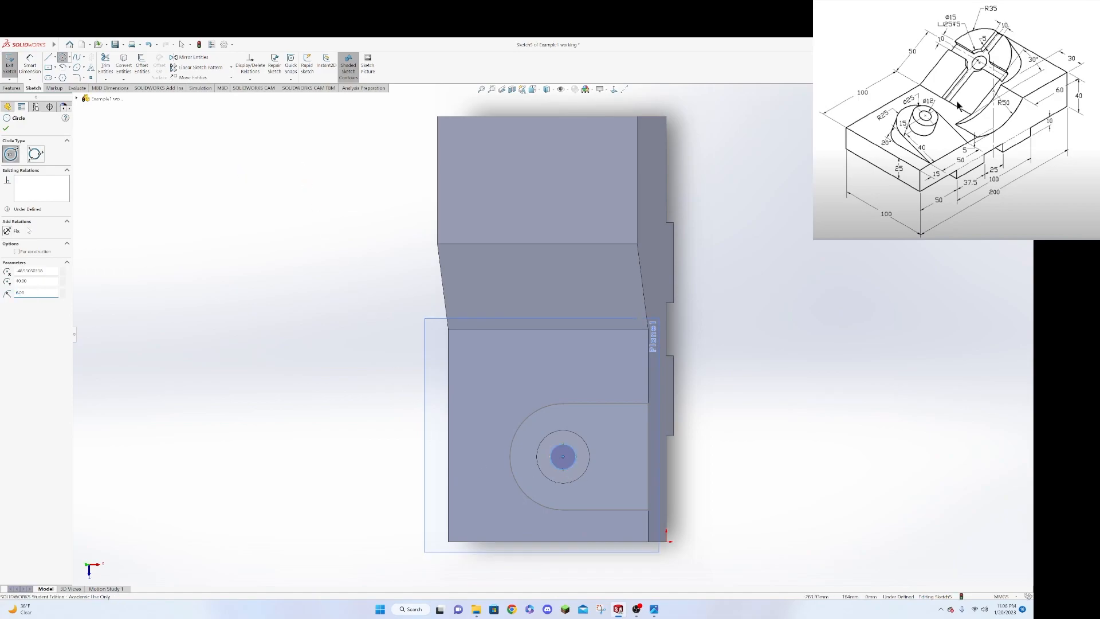
click(5, 128)
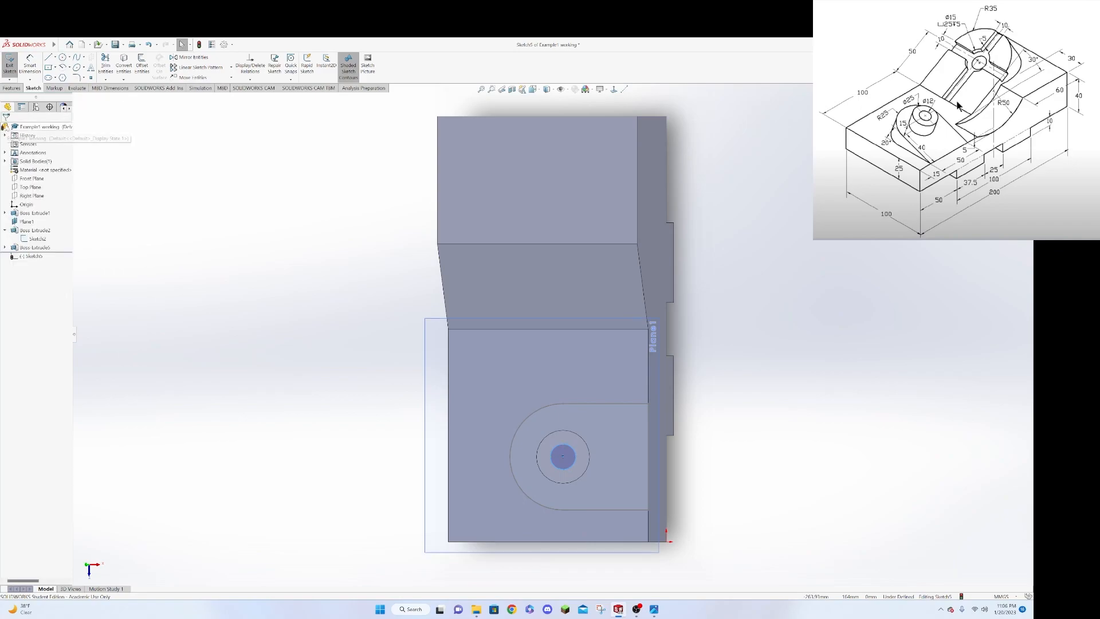
Cut the 6 mm radius circle through the part with the Through All end condition.
click(11, 89)
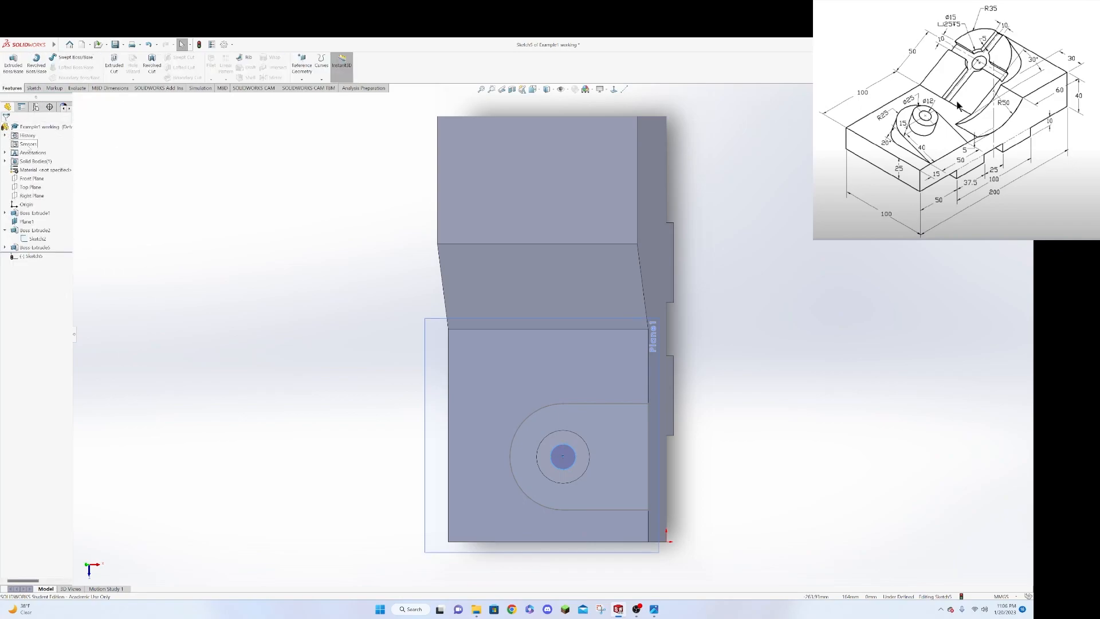
click(114, 64)
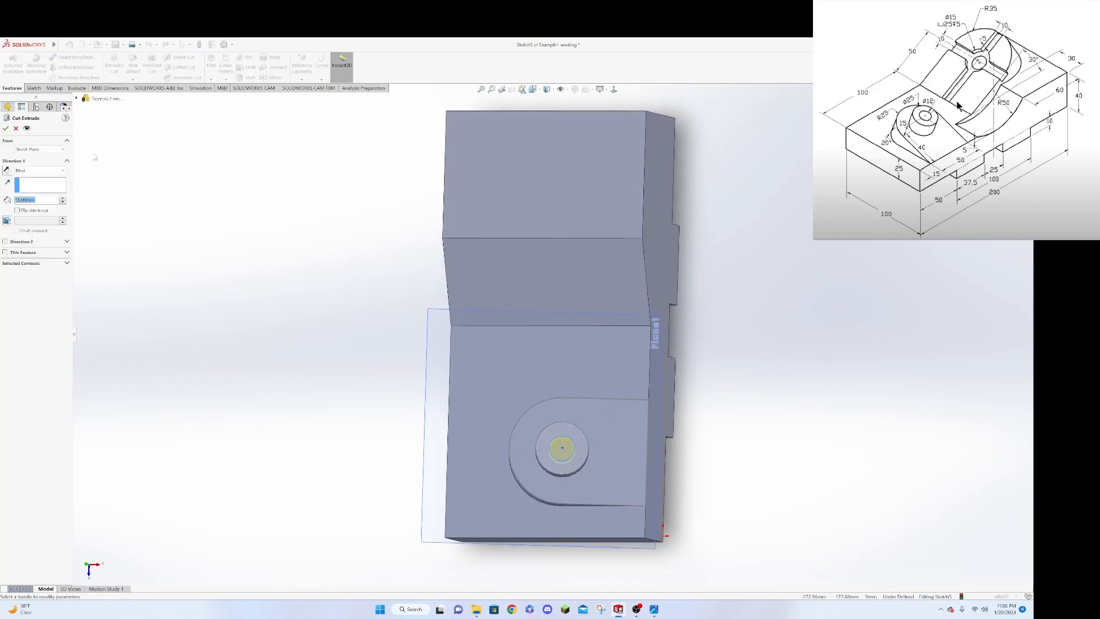
click(40, 170)
click(48, 182)
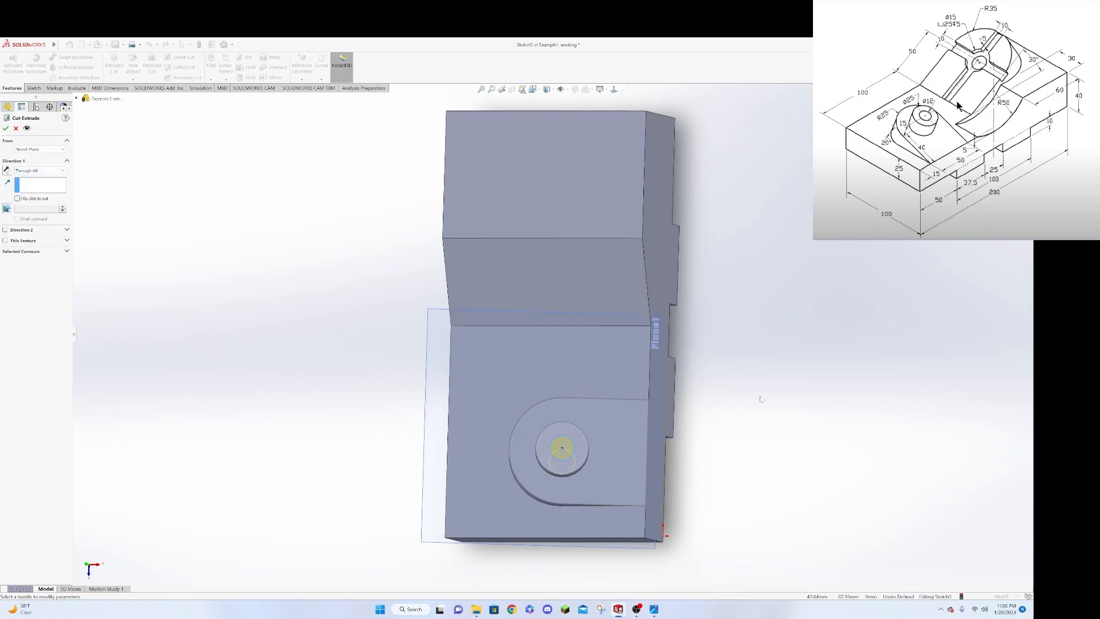
click(6, 128)
Hide the reference plane Plane1 and the rounded boss's profile sketch, Sketch2.
middle_drag(725, 337, 669, 468)
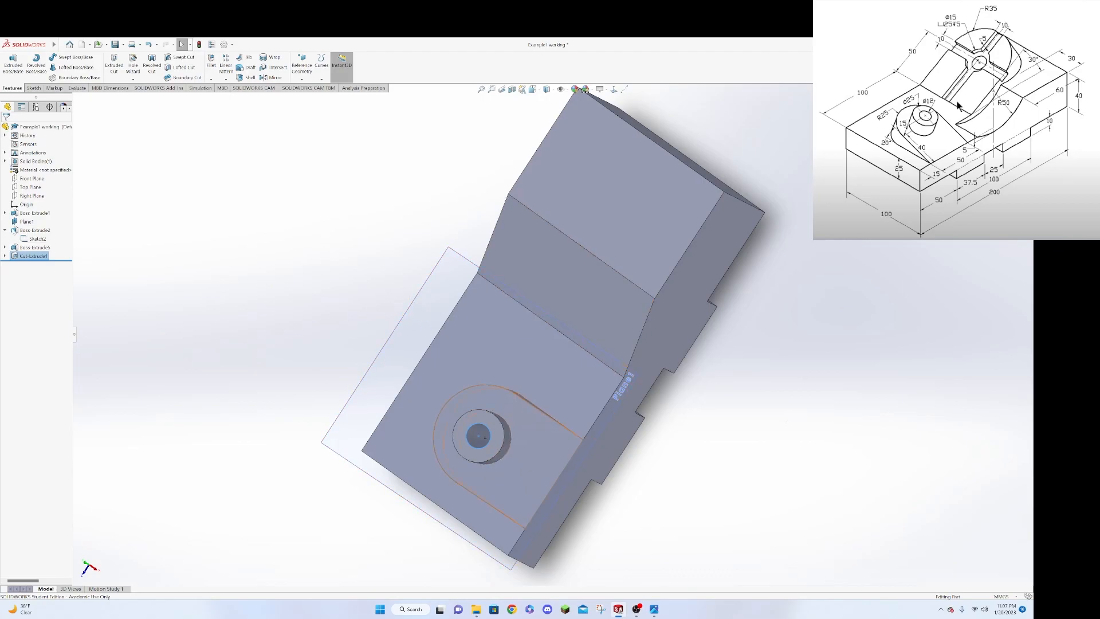
right_click(26, 221)
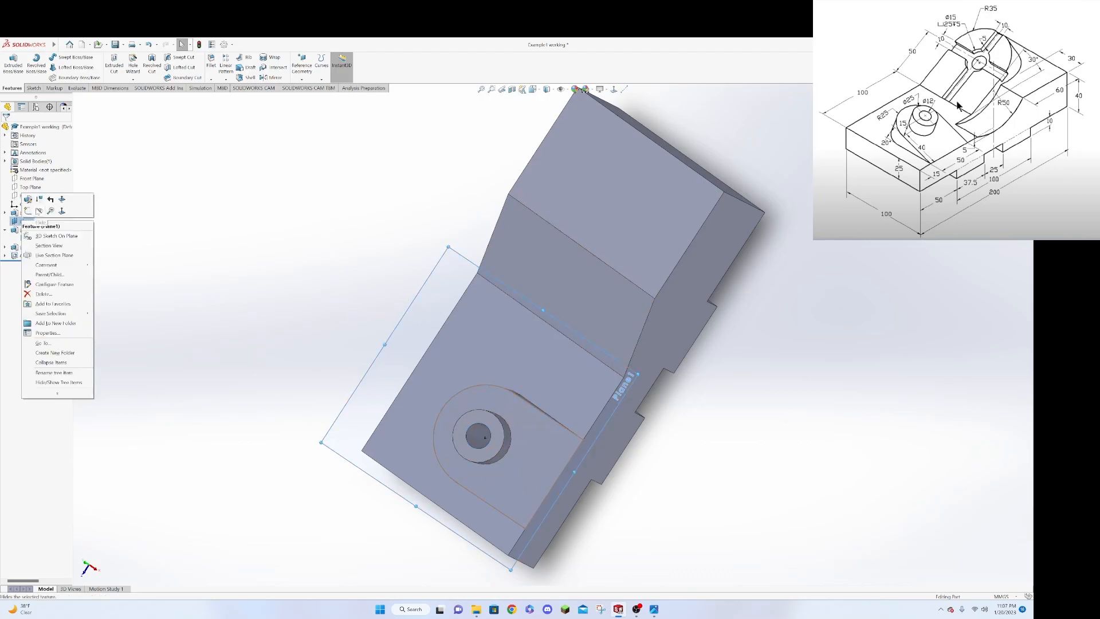
click(39, 210)
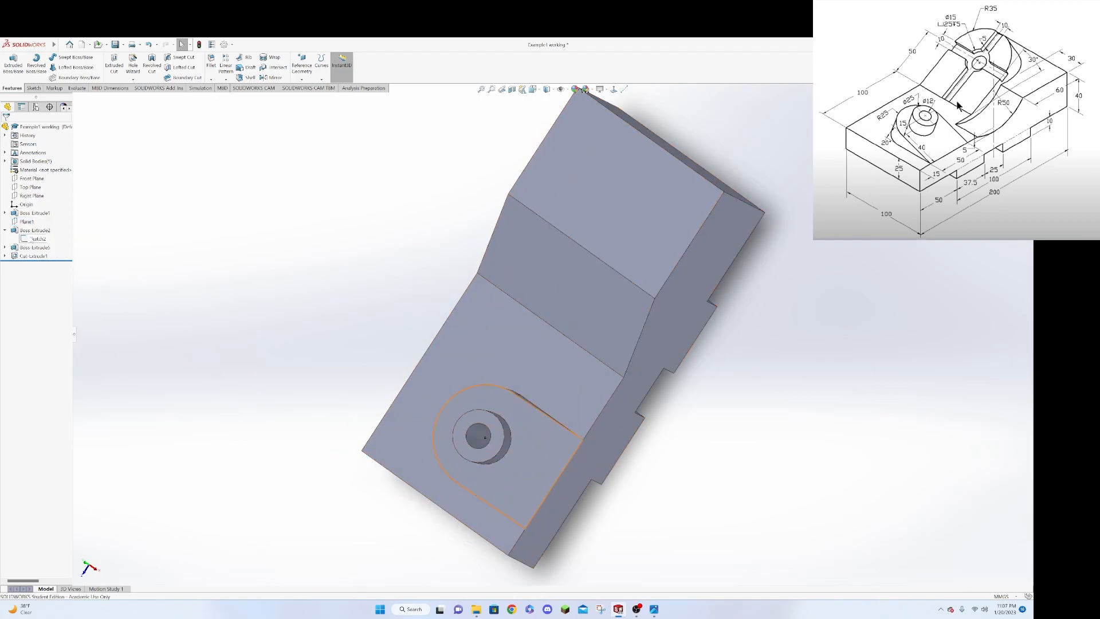
right_click(29, 238)
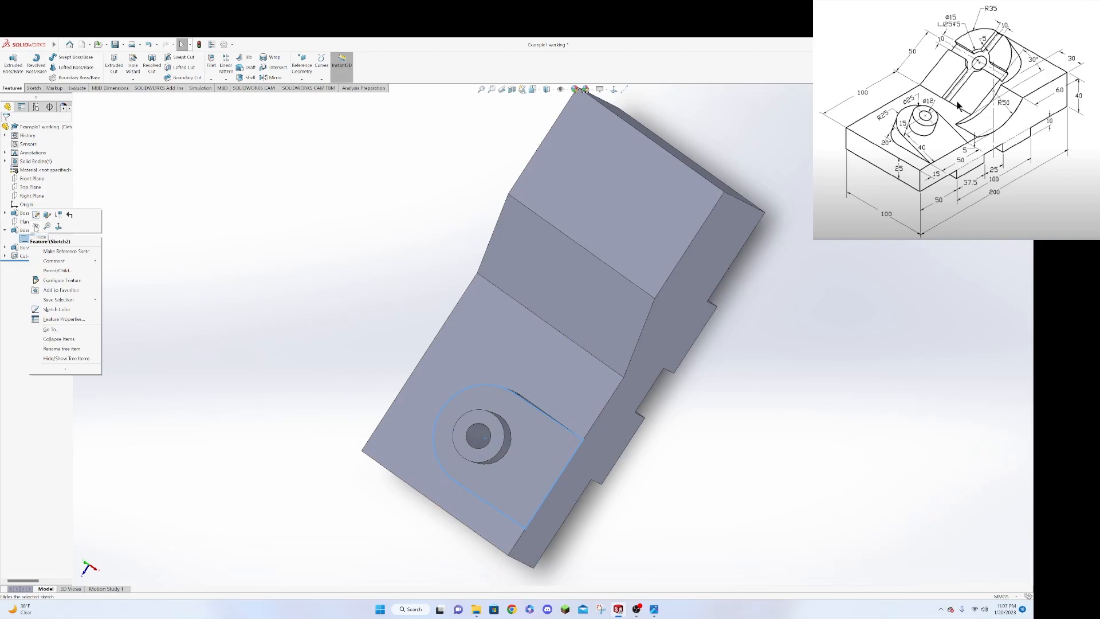
click(36, 226)
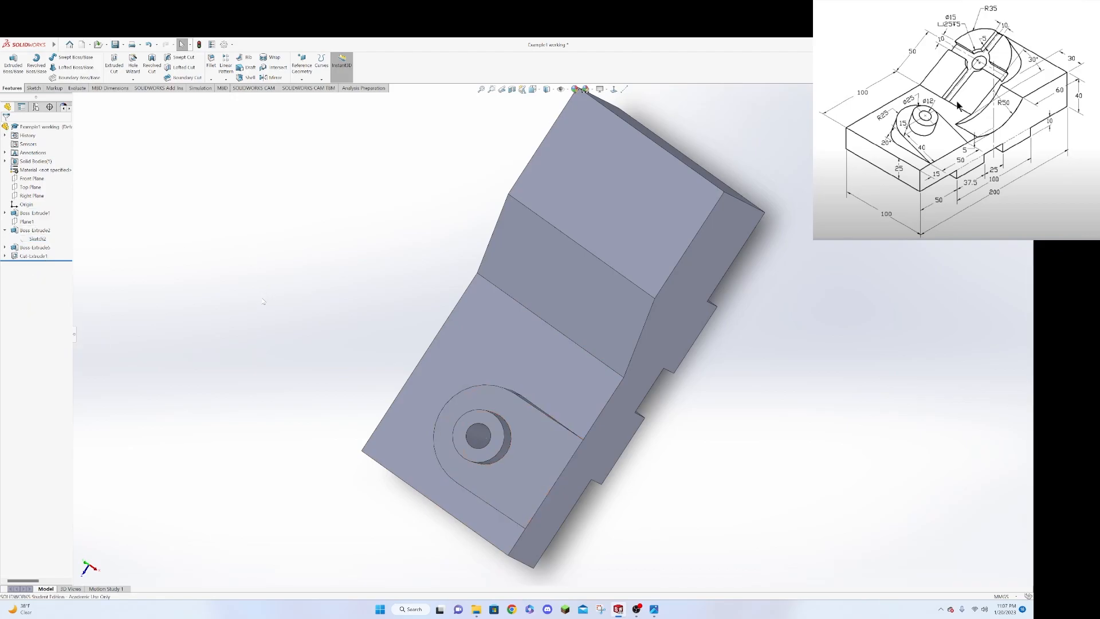
middle_drag(261, 348, 265, 217)
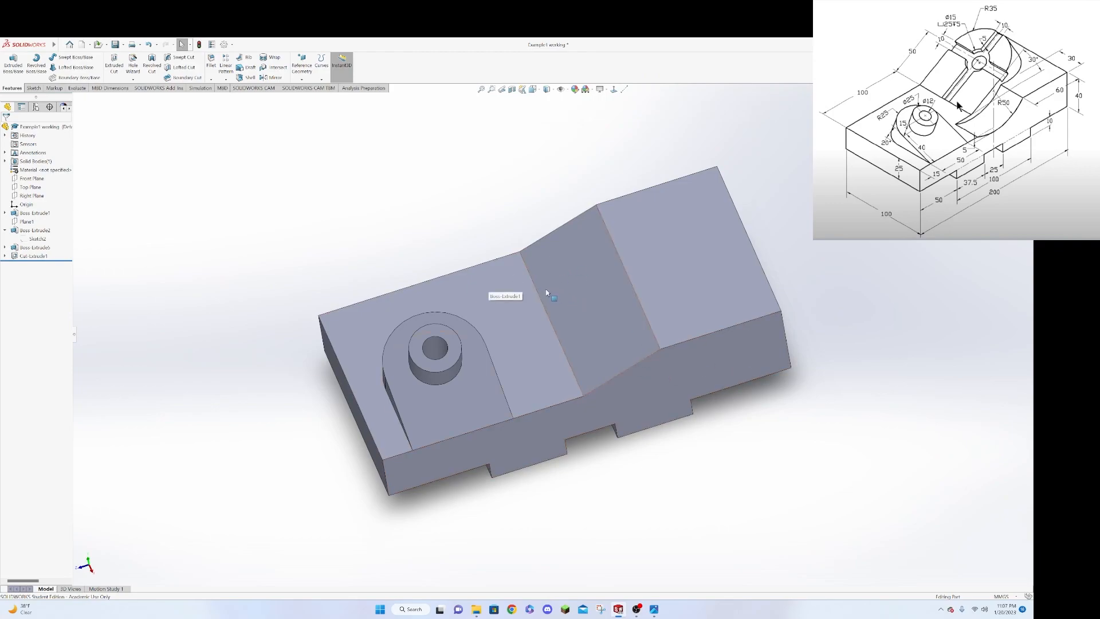
click(534, 302)
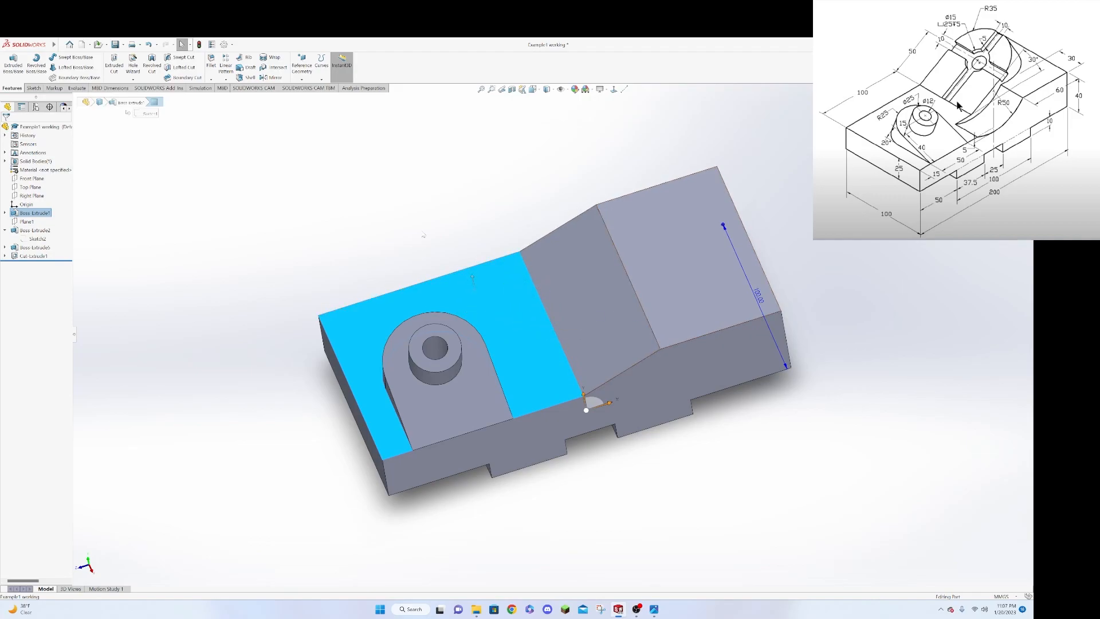
click(420, 206)
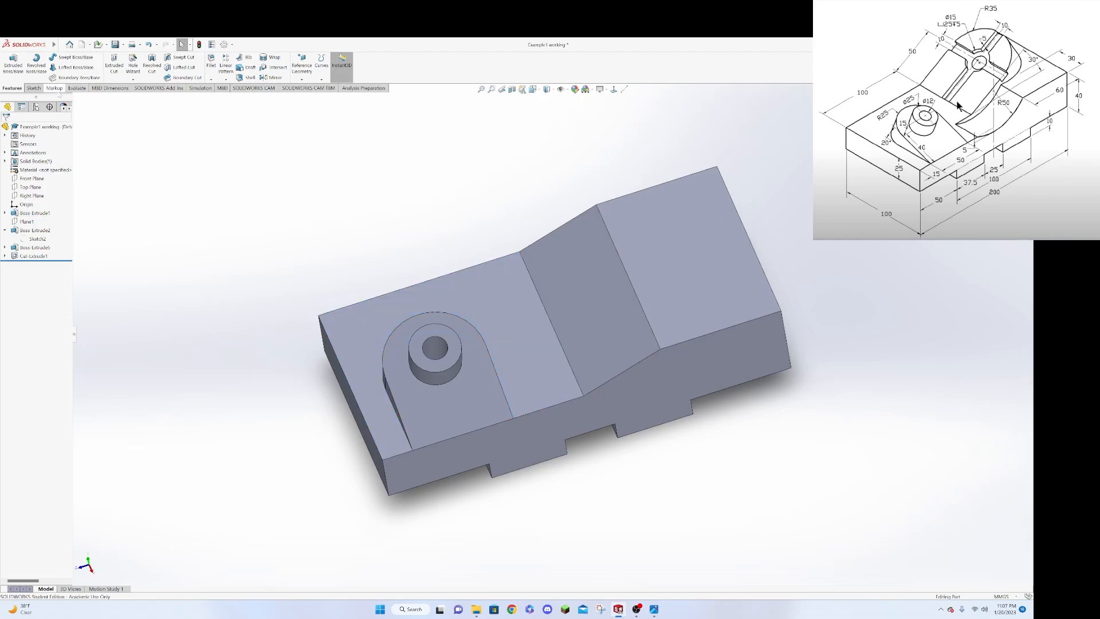
click(34, 88)
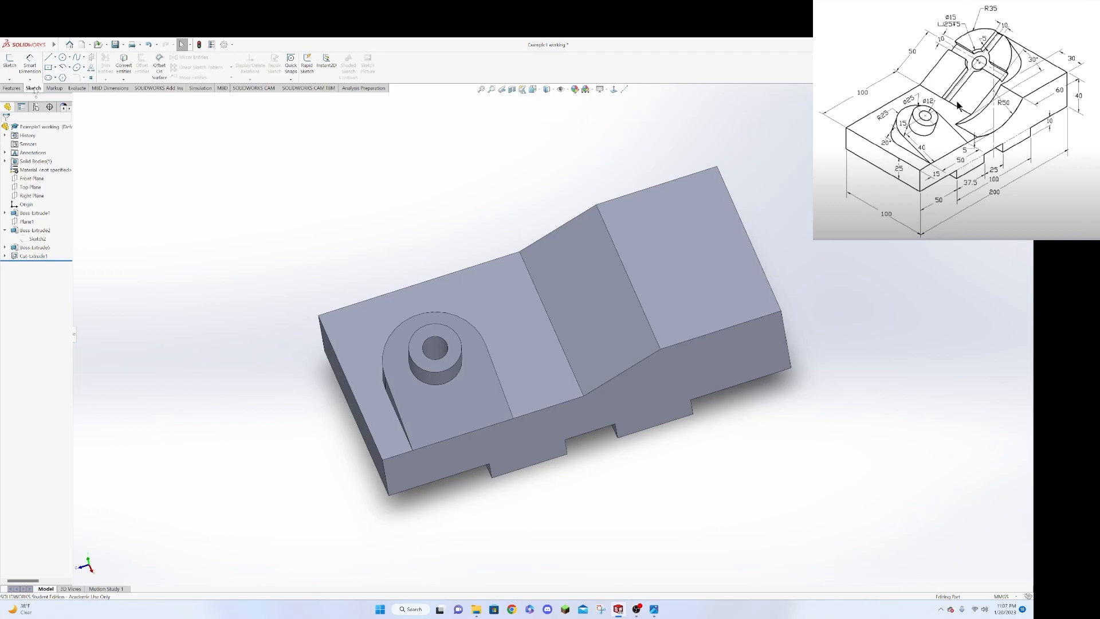
click(13, 89)
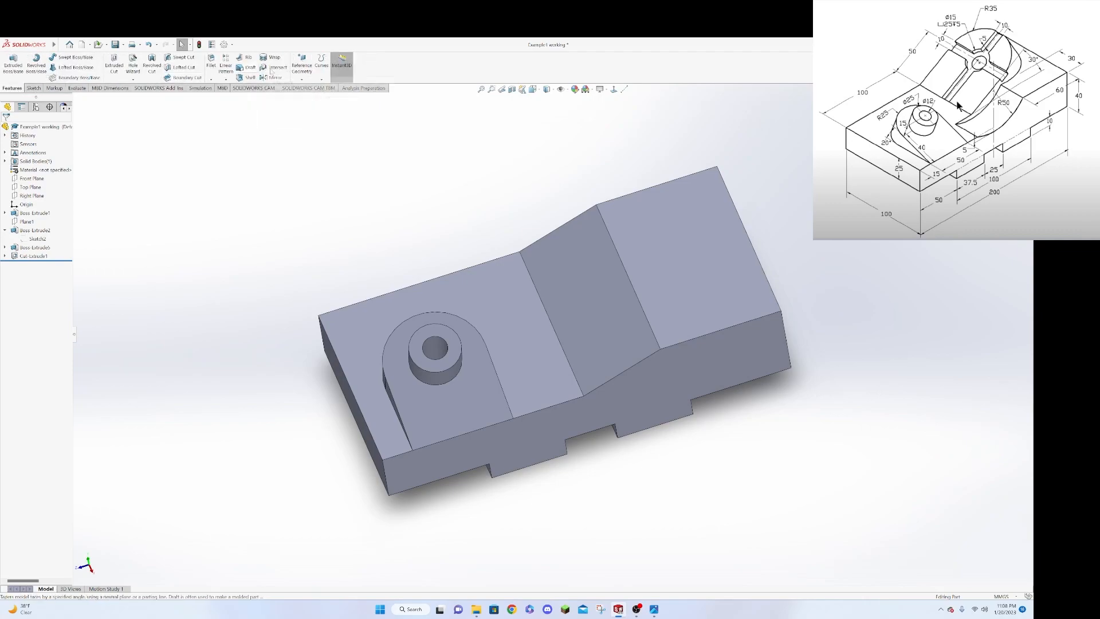
Start a reference plane using the slope's lower edge and the block's lower top face as first and second references.
click(302, 79)
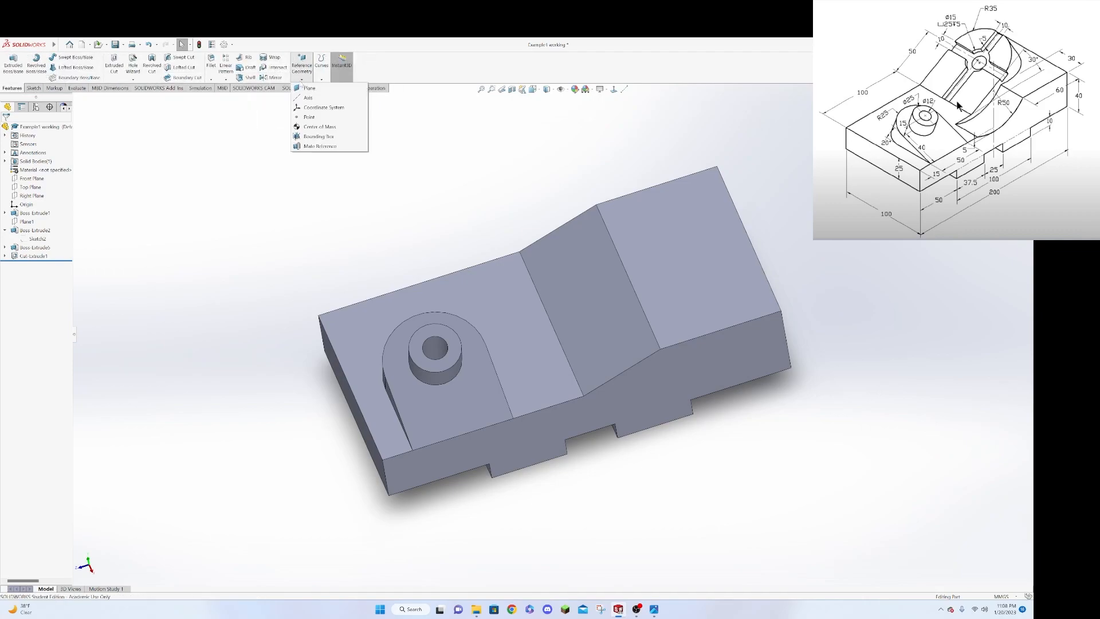
click(308, 88)
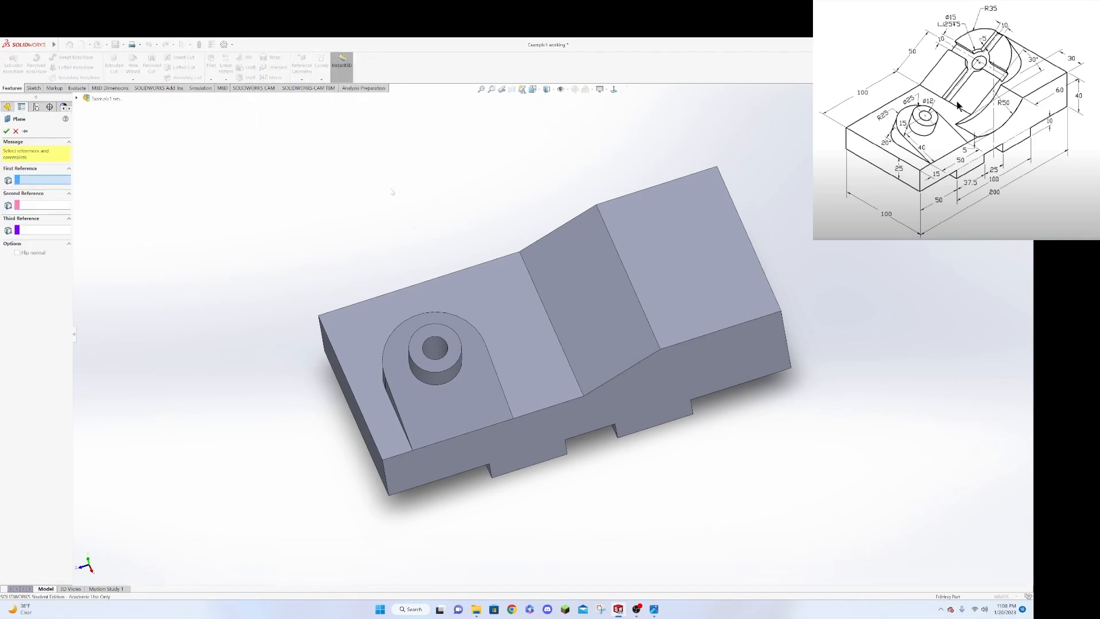
click(541, 301)
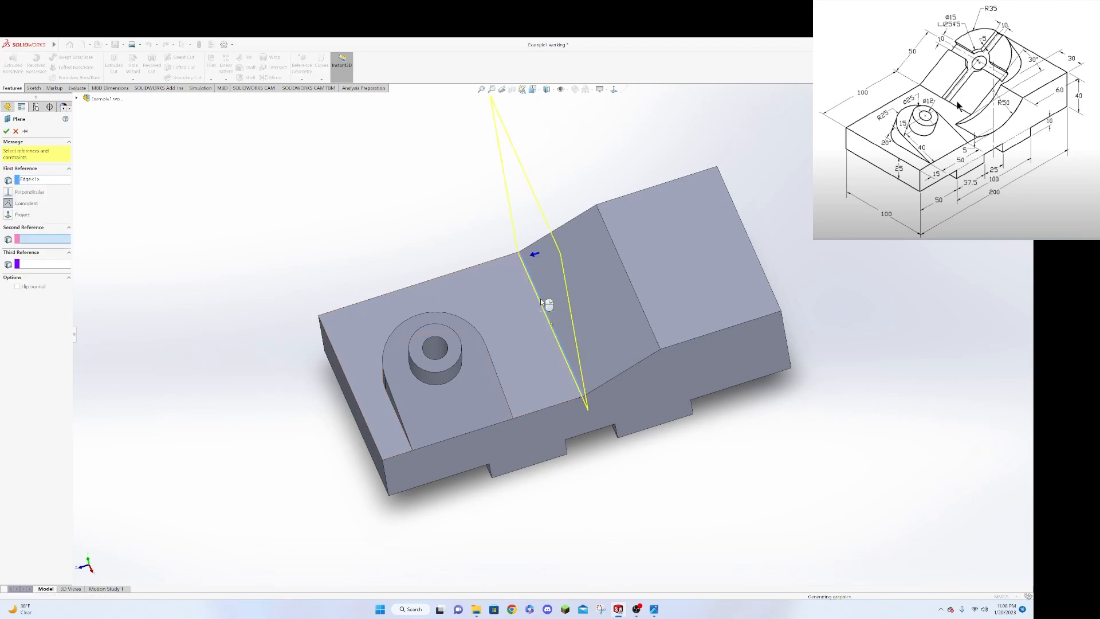
click(496, 293)
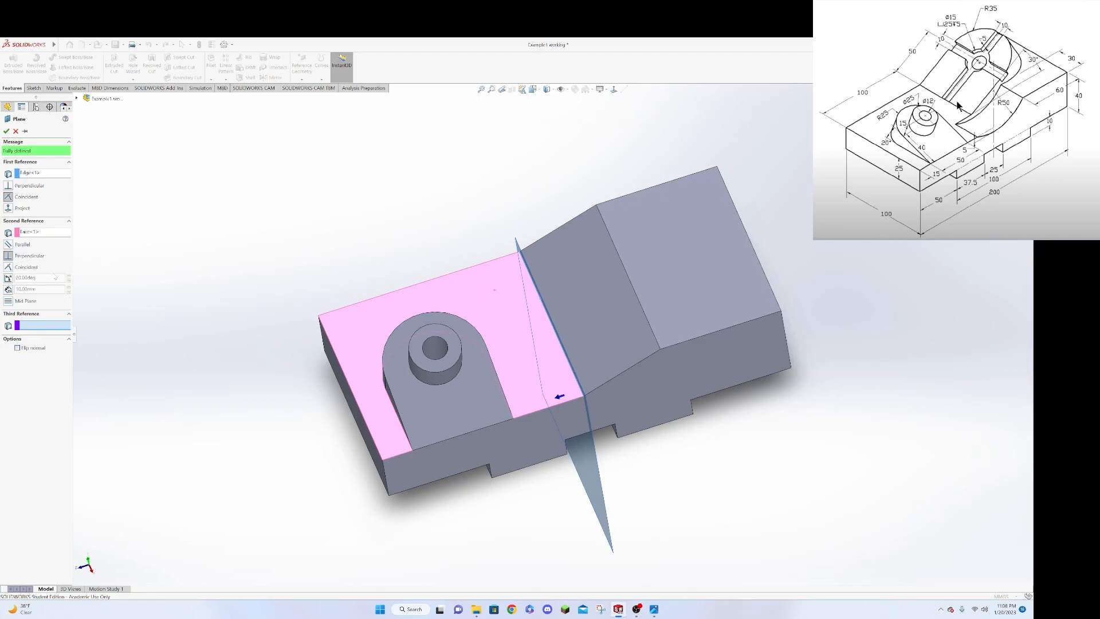
Orient the new plane at an angle of 150 degrees to the lower top face.
click(8, 278)
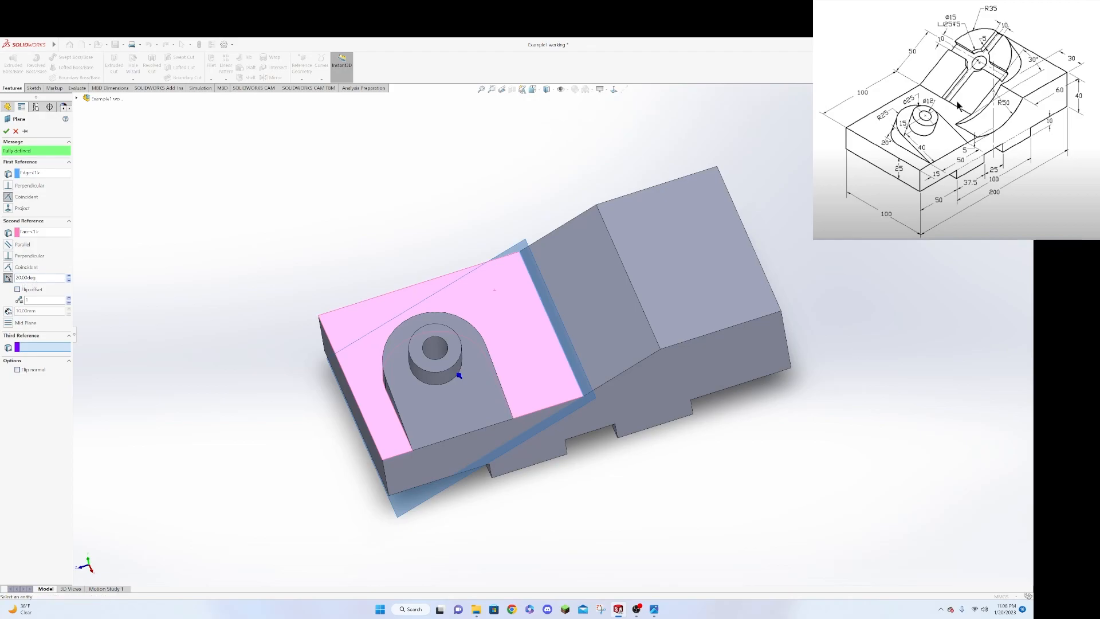
double_click(22, 278)
text(150)
key(Return)
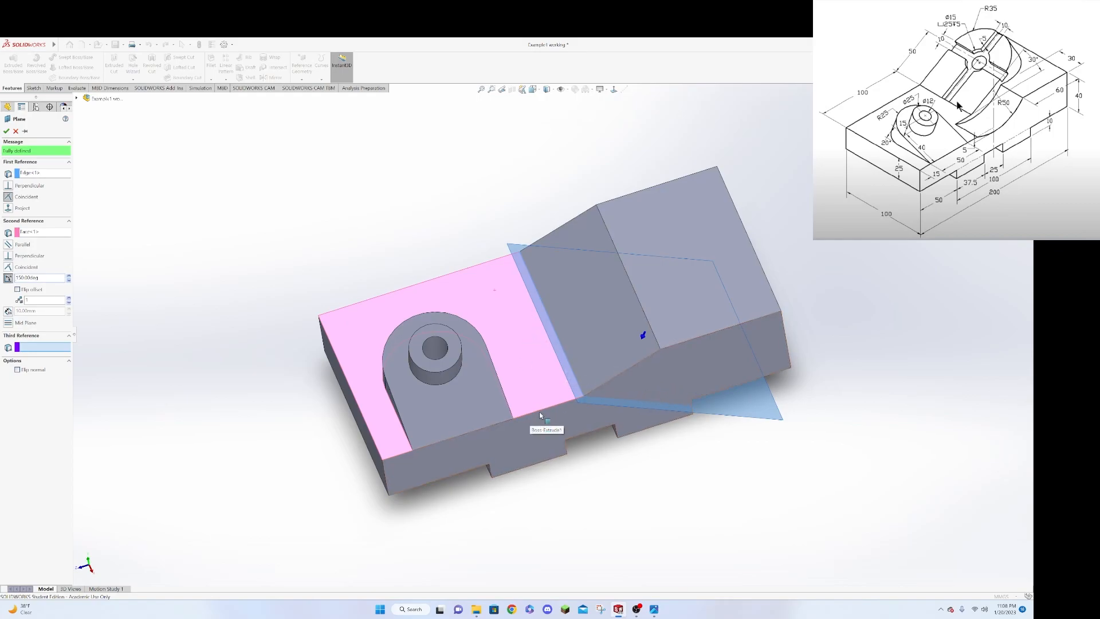
Flip the offset direction of the 150-degree reference plane so it rises over the slope, and create the plane.
click(18, 290)
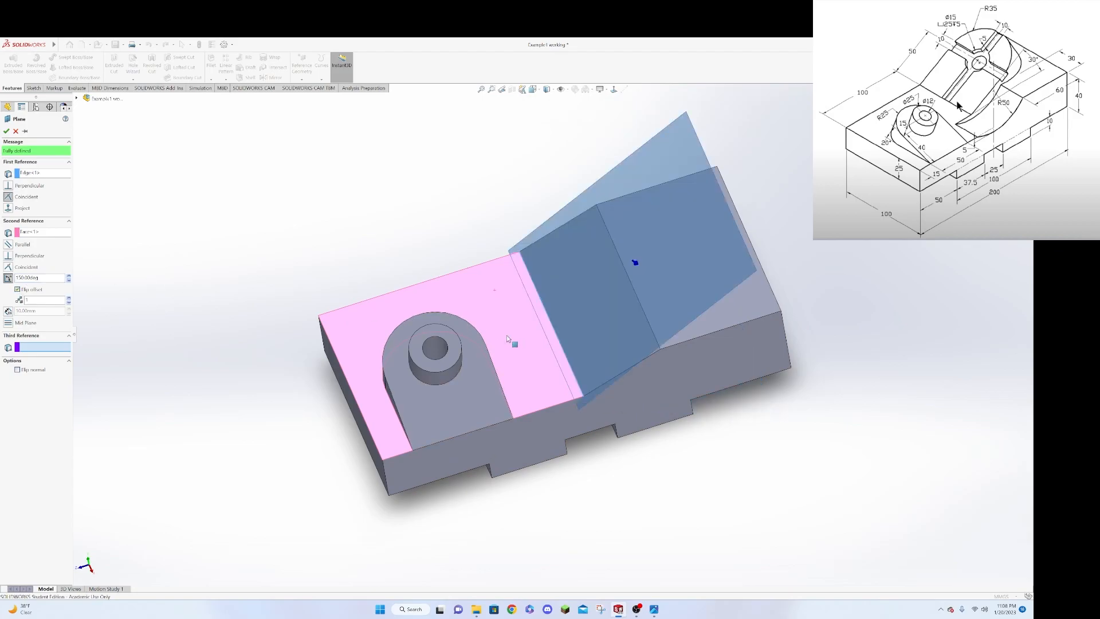
middle_drag(857, 457, 835, 314)
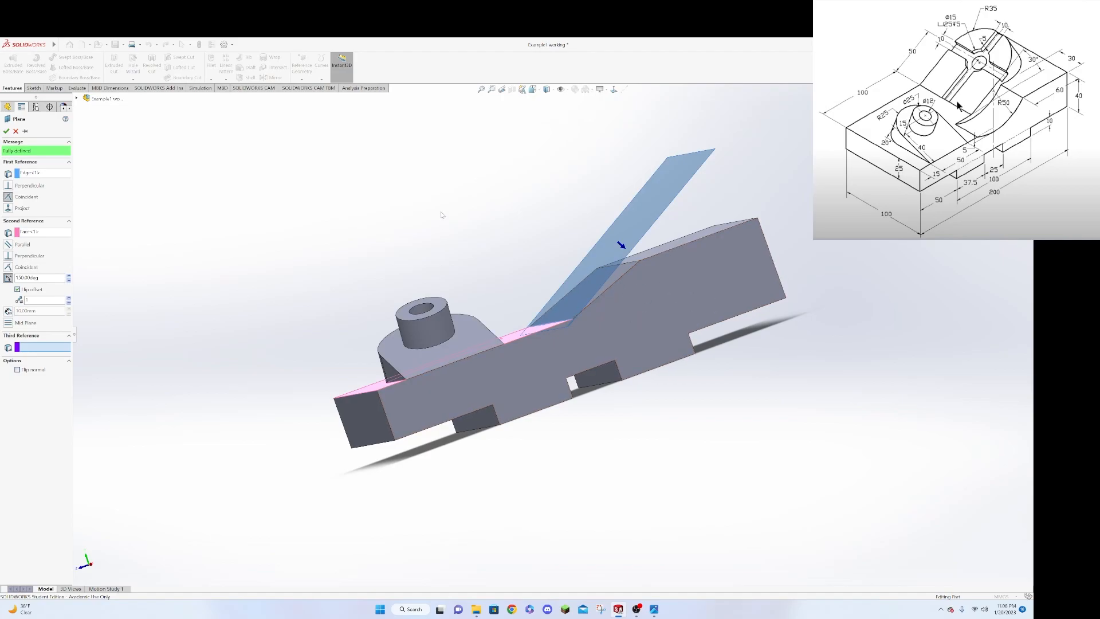
middle_drag(441, 214, 469, 268)
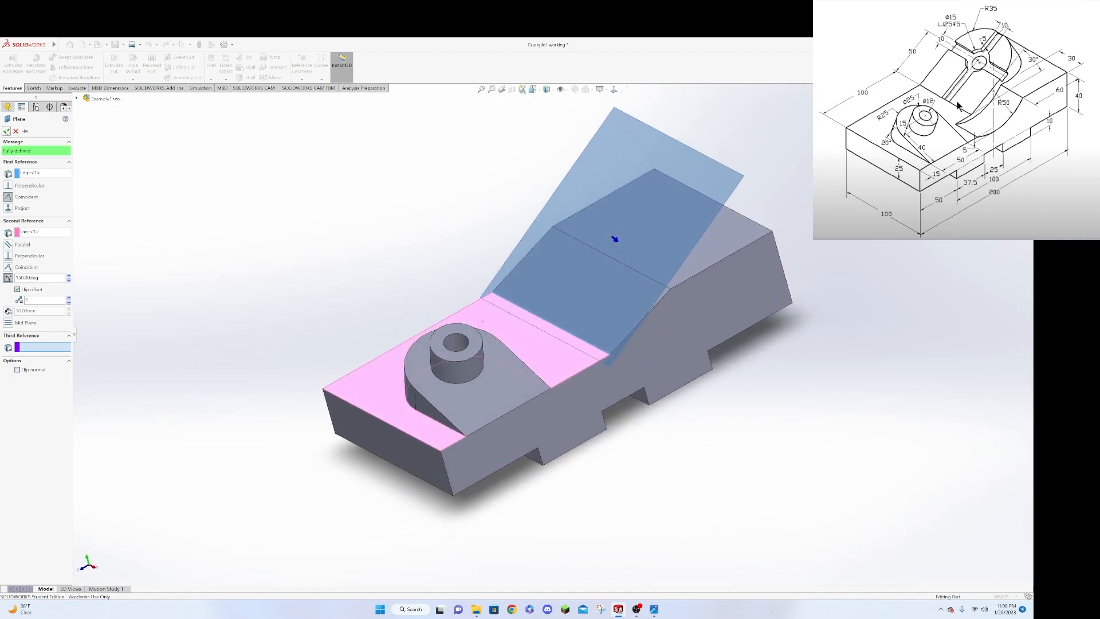
right_click(615, 238)
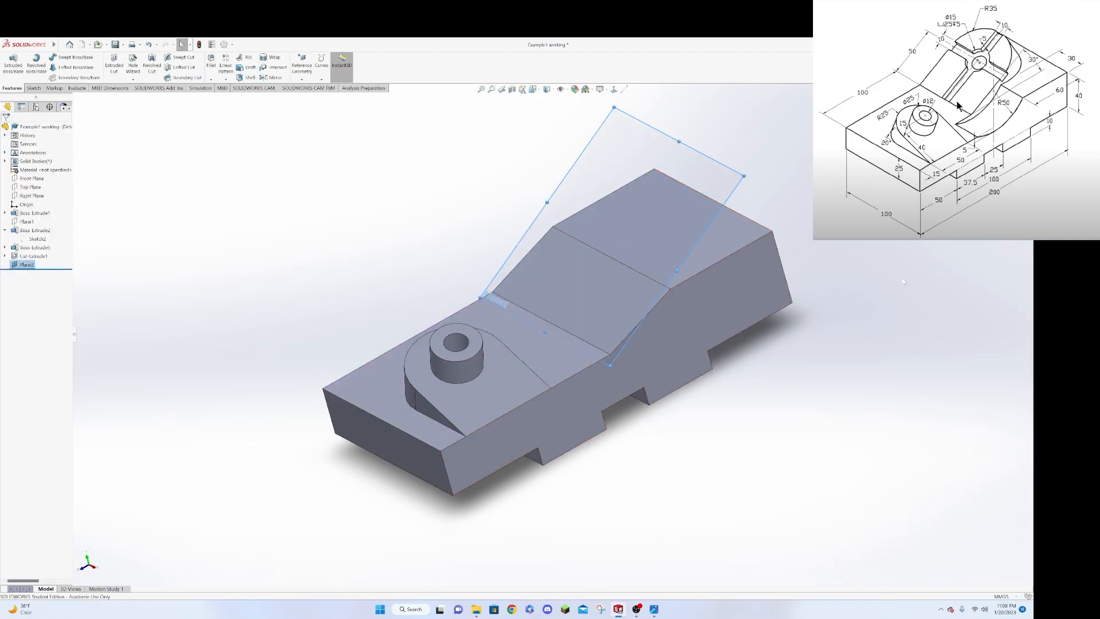
Open a sketch on the new angled plane and view it normal to the plane from the block's upper side.
middle_drag(874, 297, 894, 367)
right_click(676, 154)
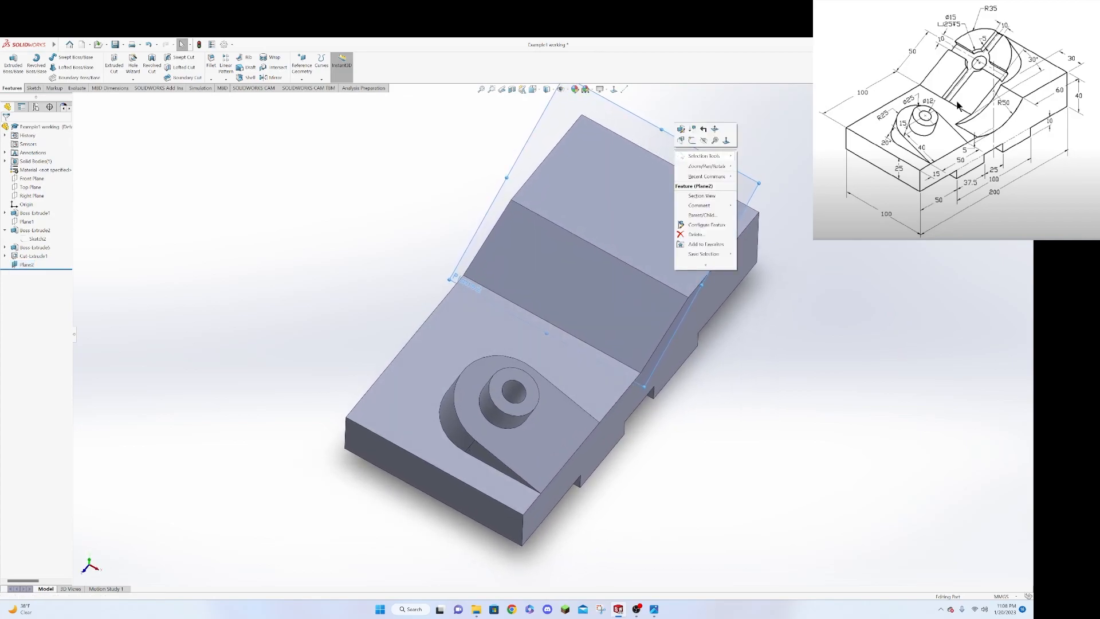
click(725, 141)
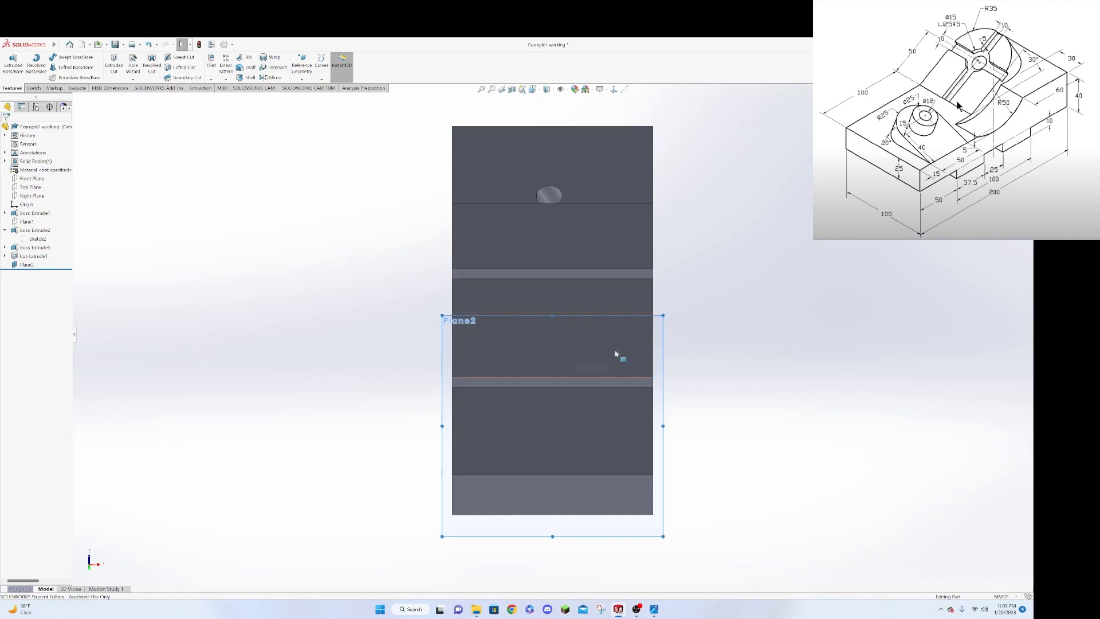
right_click(662, 347)
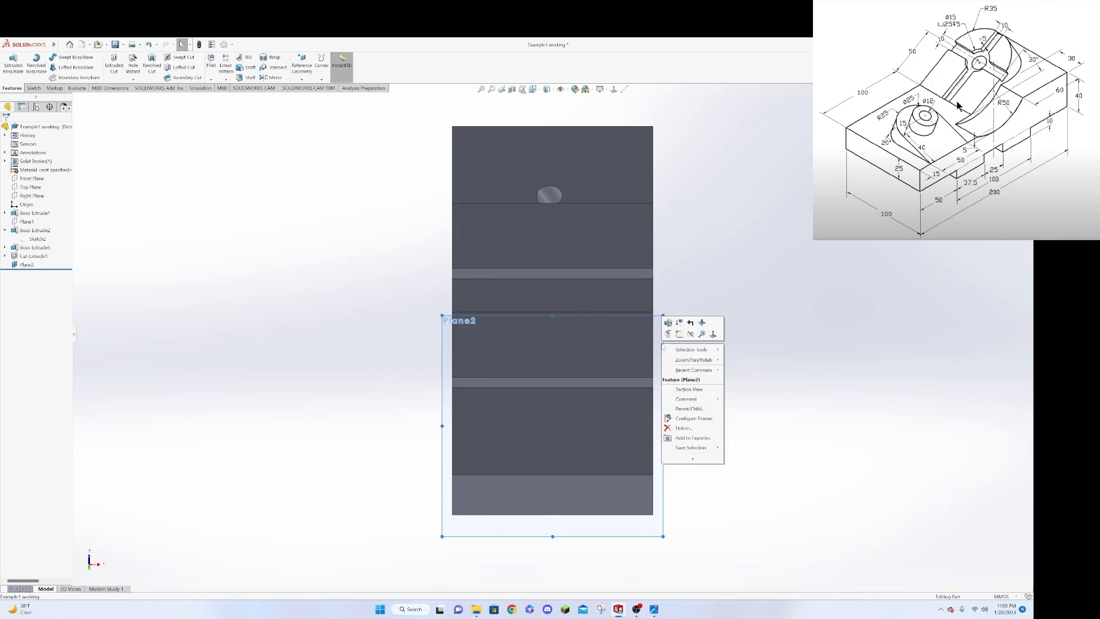
click(679, 335)
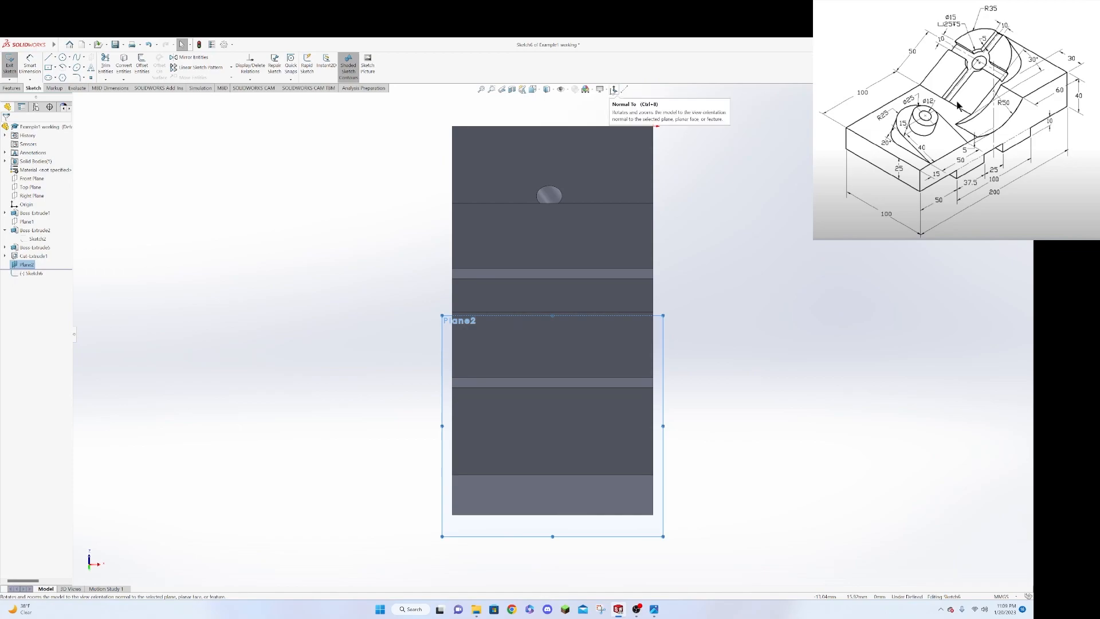
right_click(660, 350)
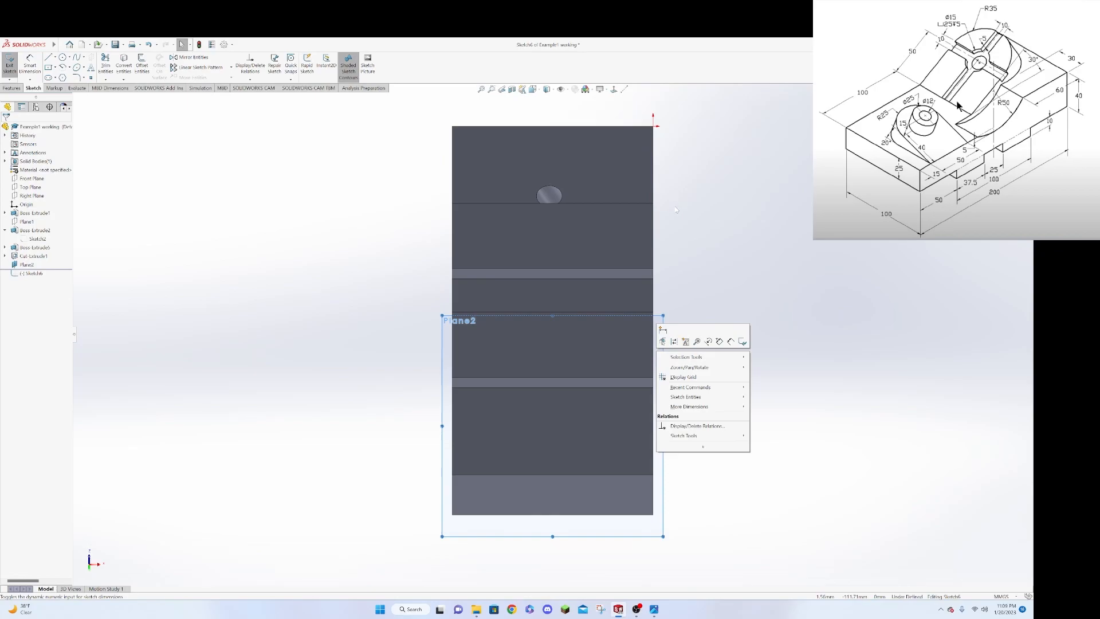
click(614, 89)
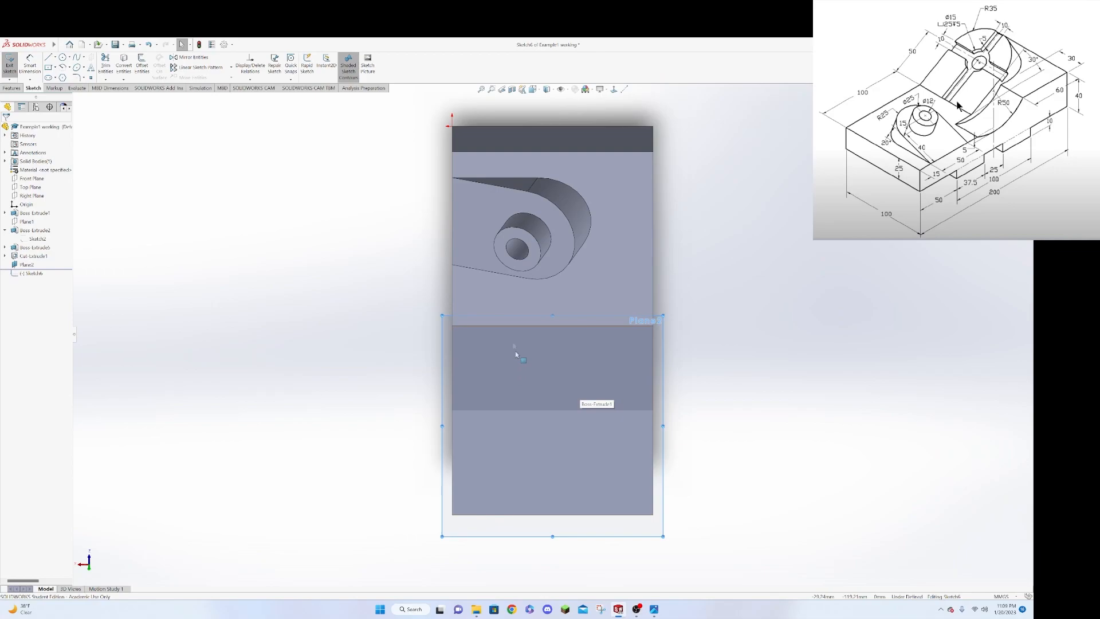
Sketch a closed profile from the slope's lower edge, about 56 mm wide with straight sides about 57 mm long and a tangent arc end.
key(l)
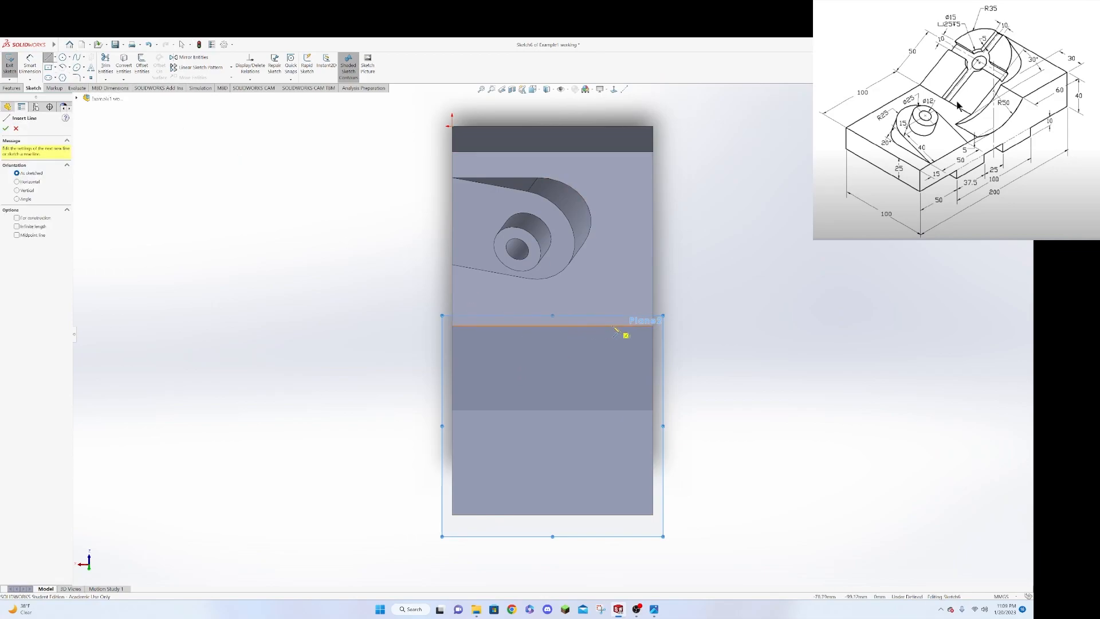
click(654, 325)
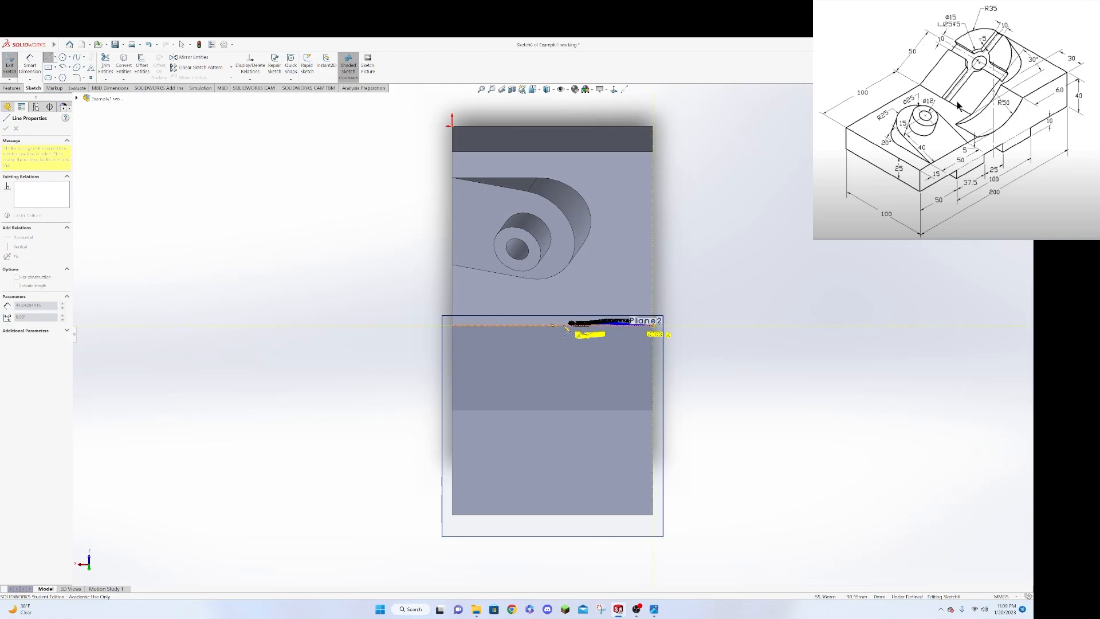
click(541, 326)
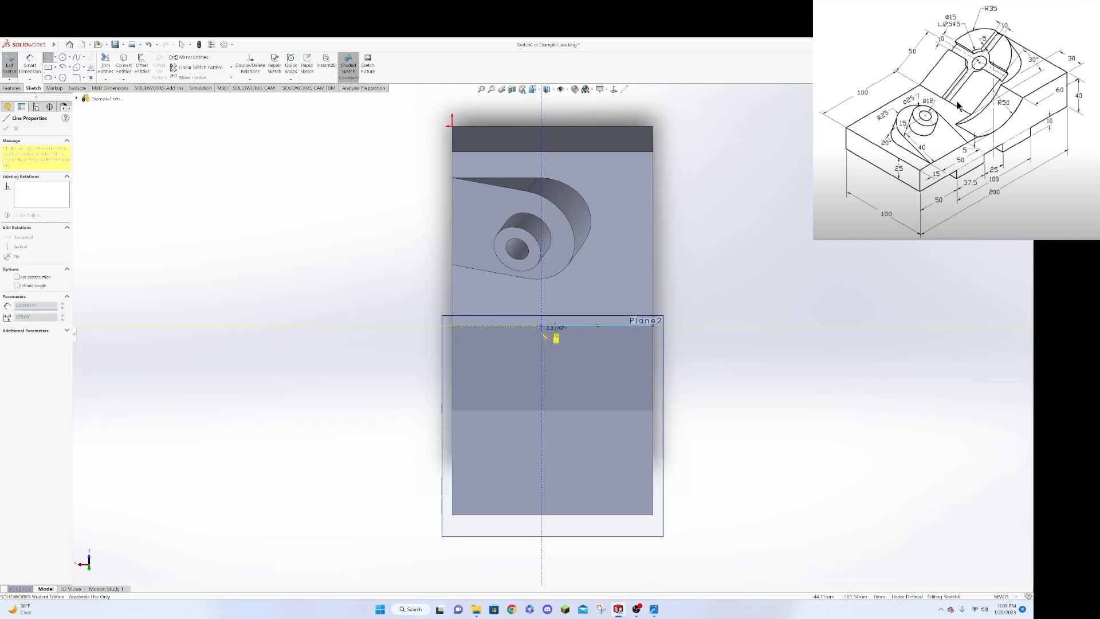
click(541, 442)
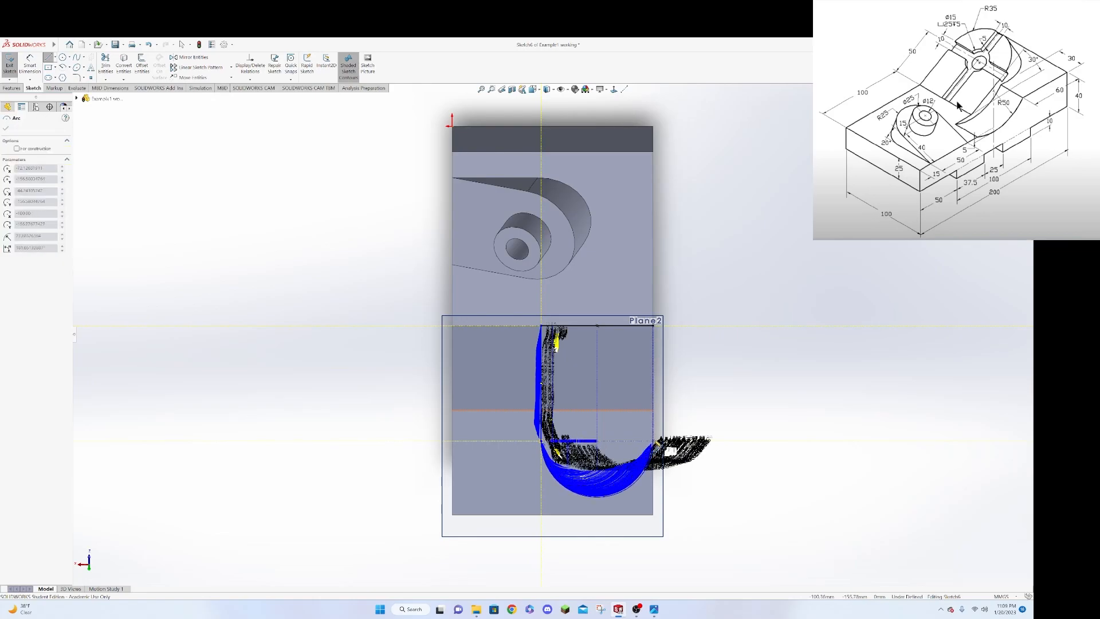
click(654, 443)
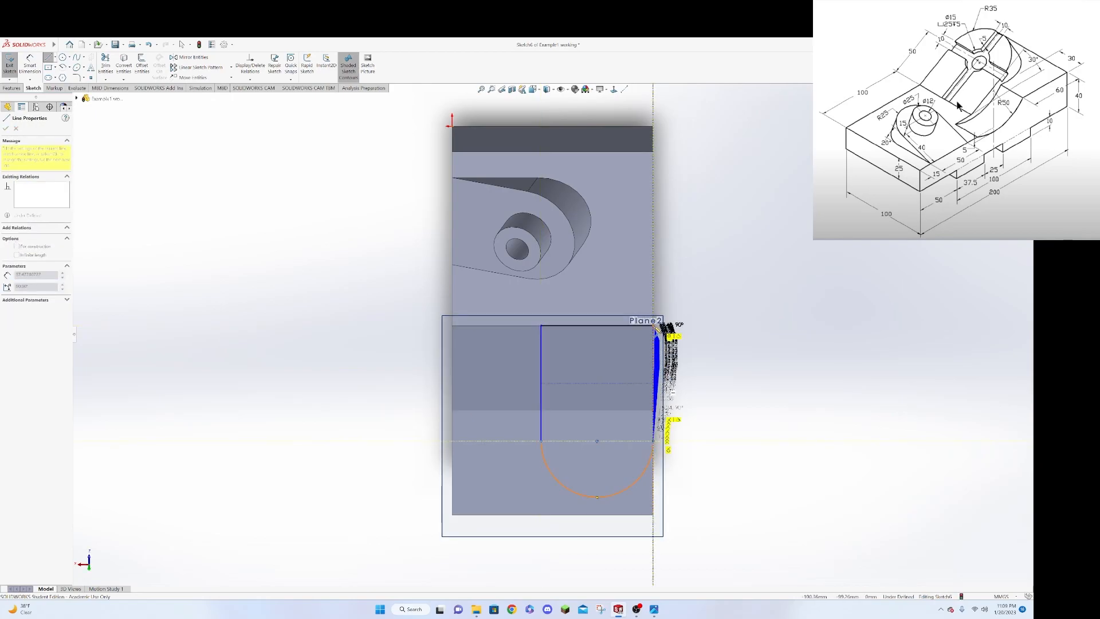
click(653, 326)
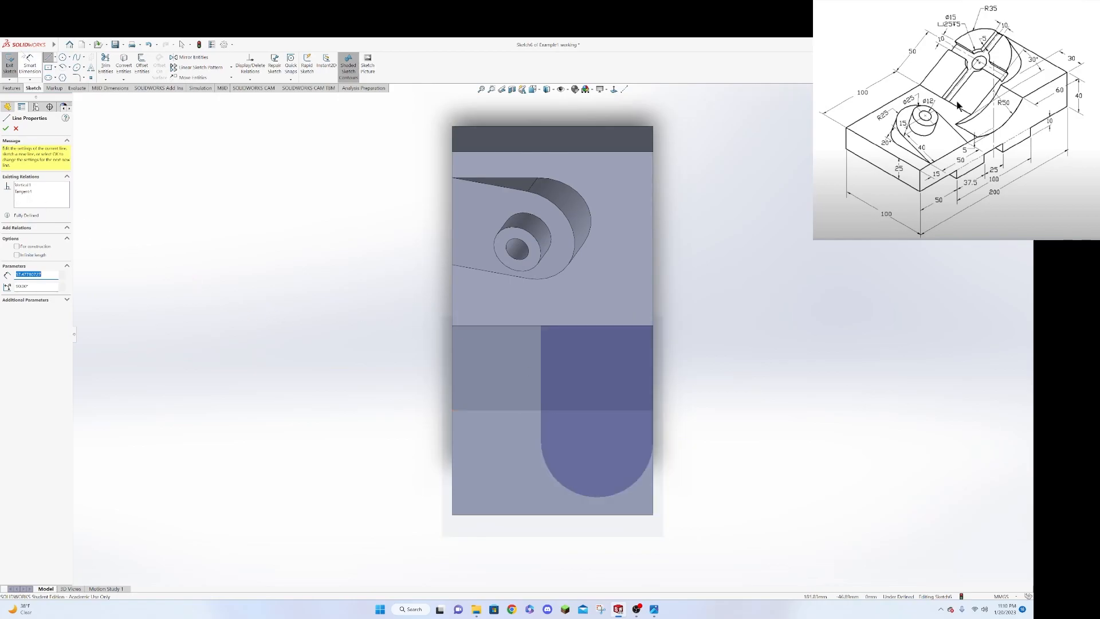
Dimension the profile's straight side along the block's edge at 50 mm.
click(30, 64)
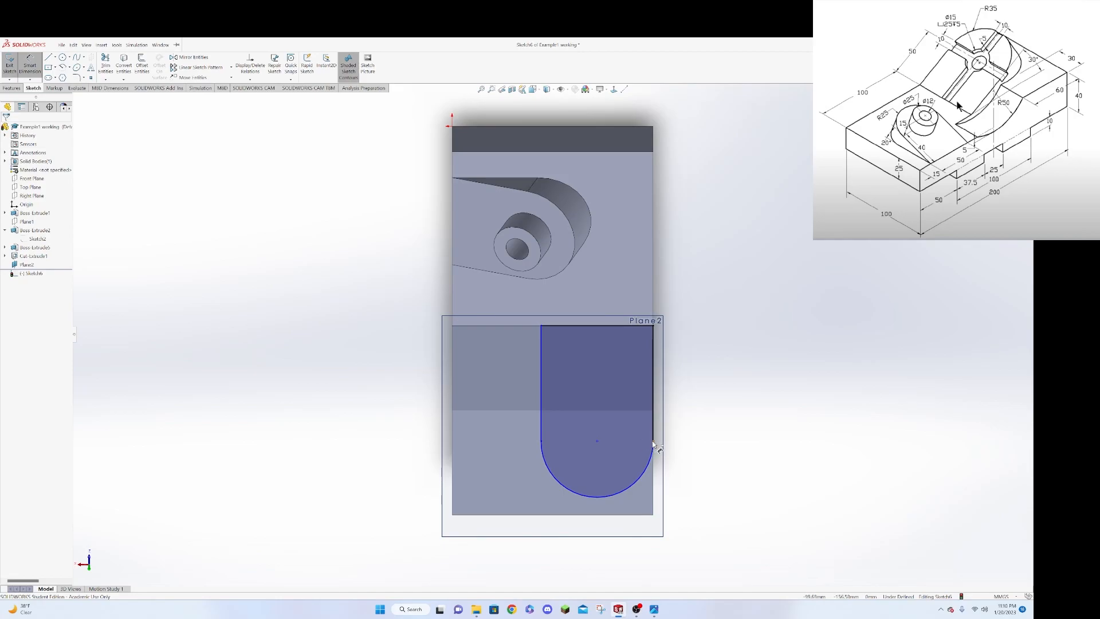
click(653, 384)
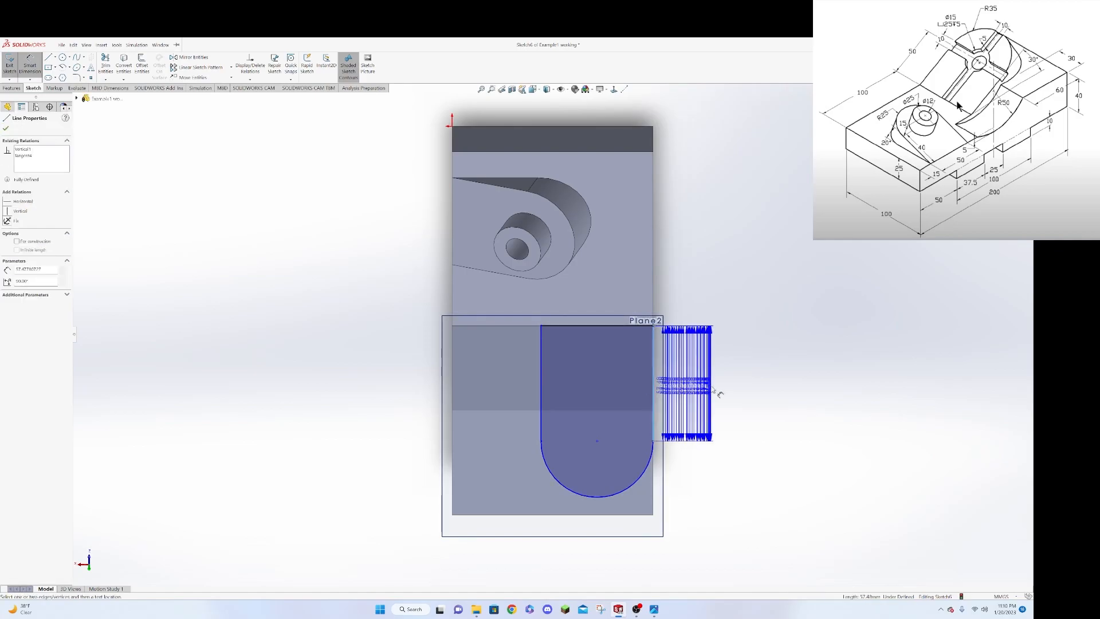
click(748, 381)
text(50)
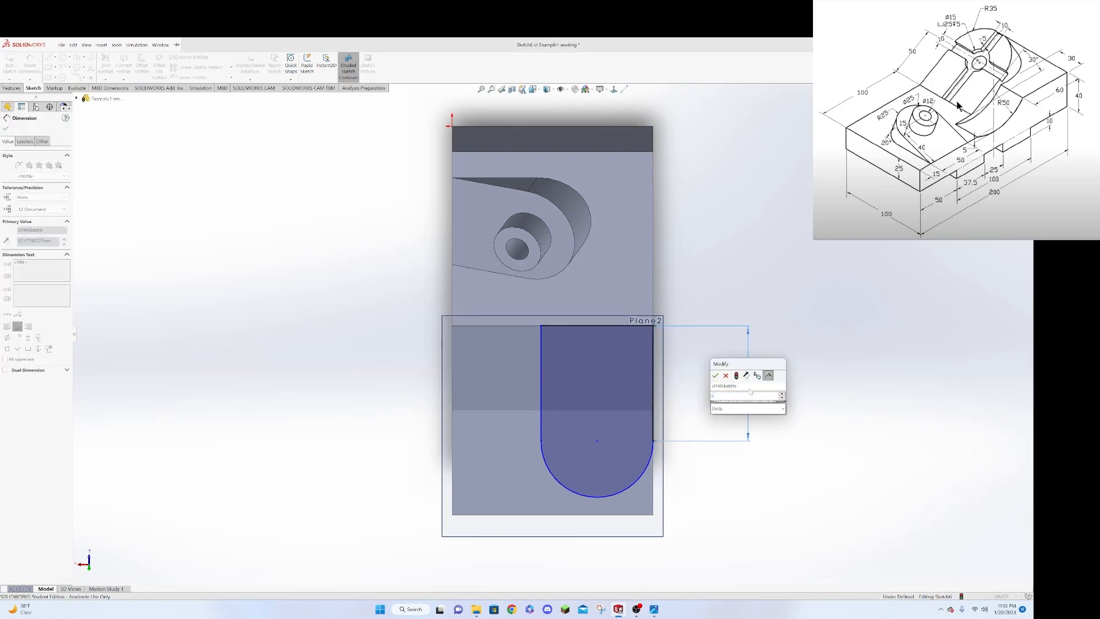
key(Return)
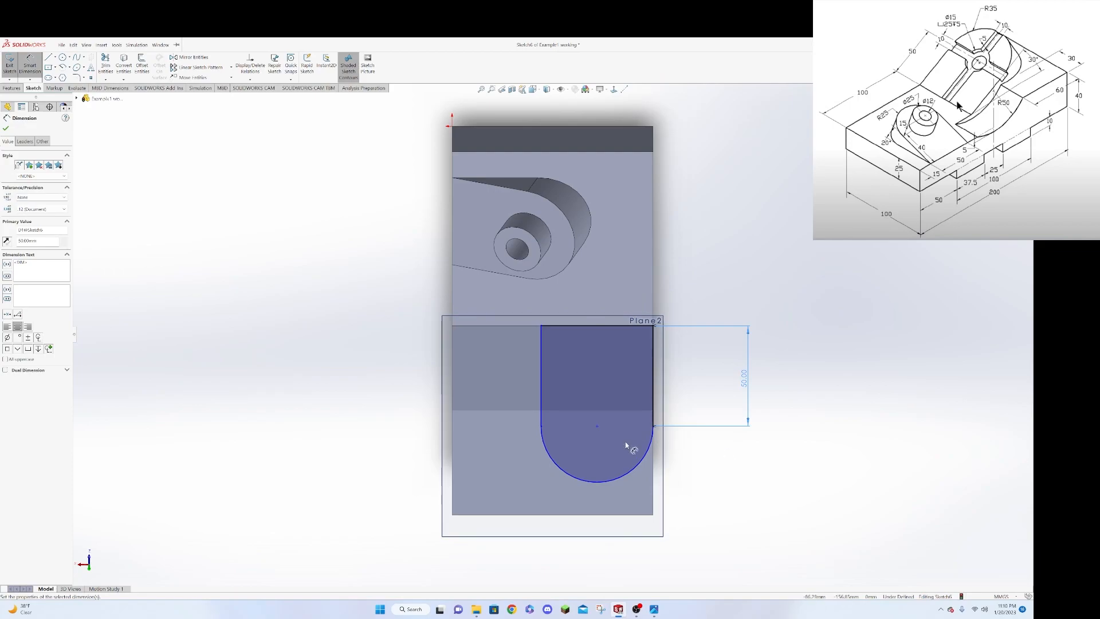
Dimension the profile's straight edge on the slope's lower edge at 70 mm.
drag(606, 327, 609, 293)
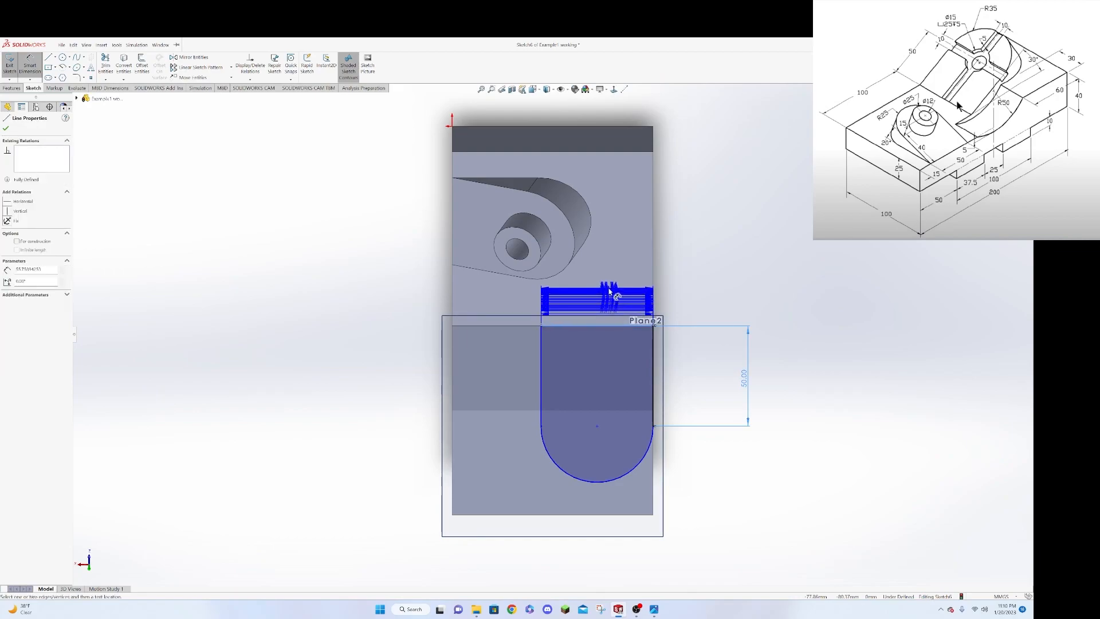
click(610, 292)
text(70)
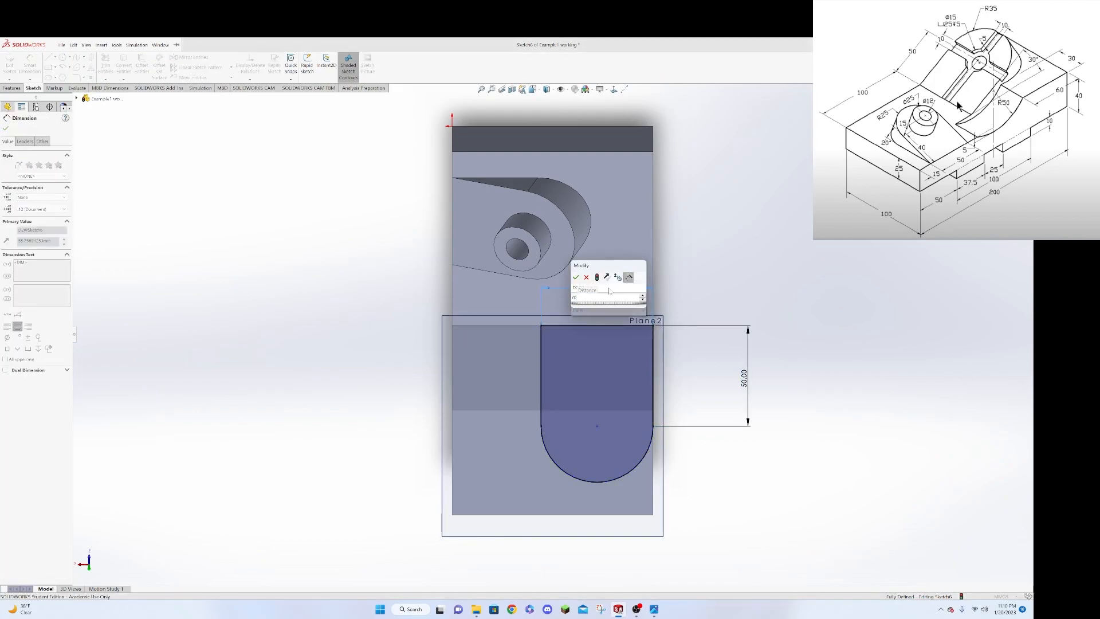
key(Return)
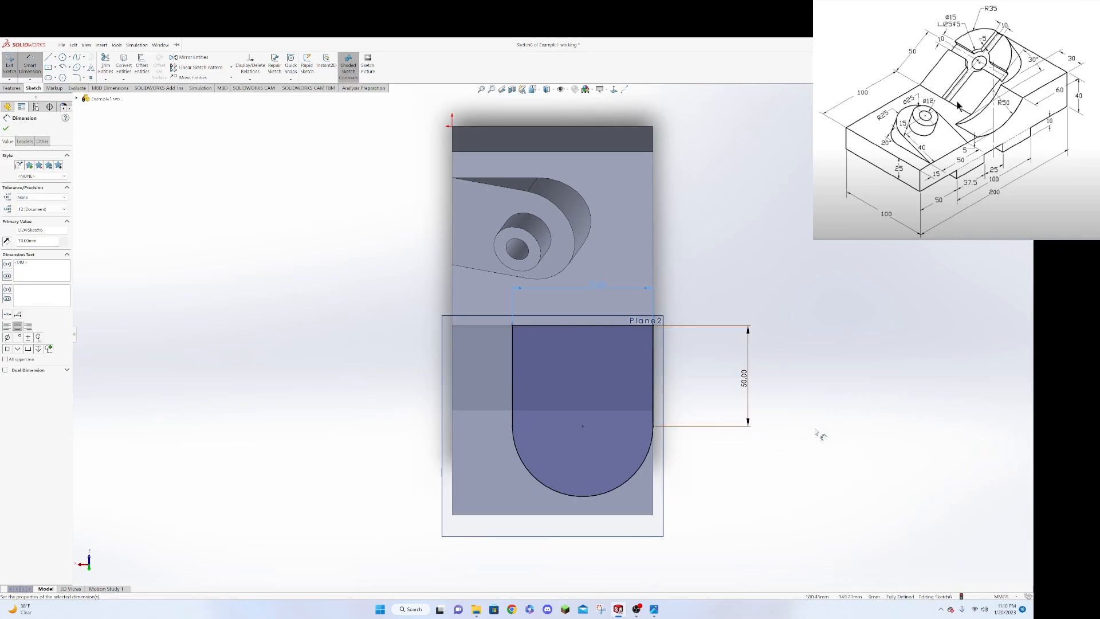
Extrude the rounded profile as a boss into the block with the Up To Next end condition.
middle_drag(702, 454, 766, 184)
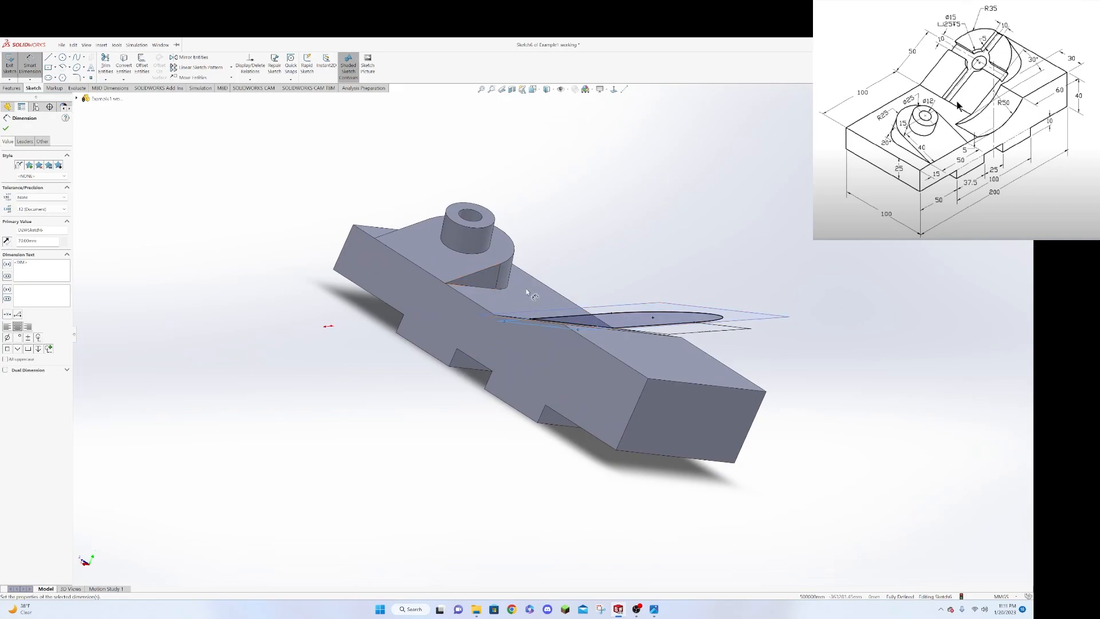
middle_drag(717, 219, 748, 411)
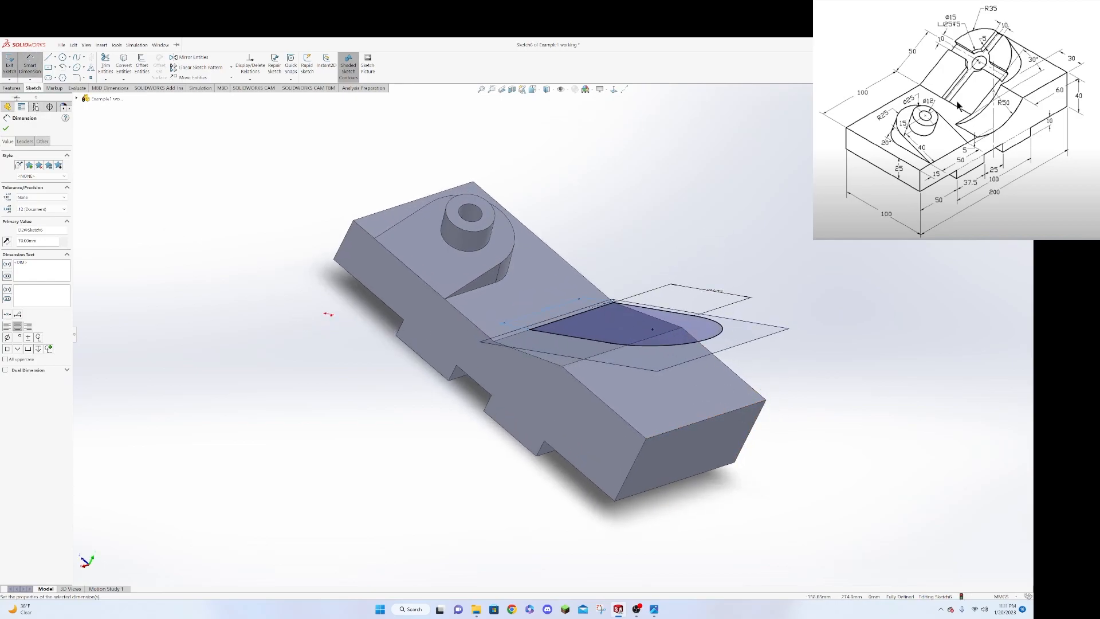
click(11, 90)
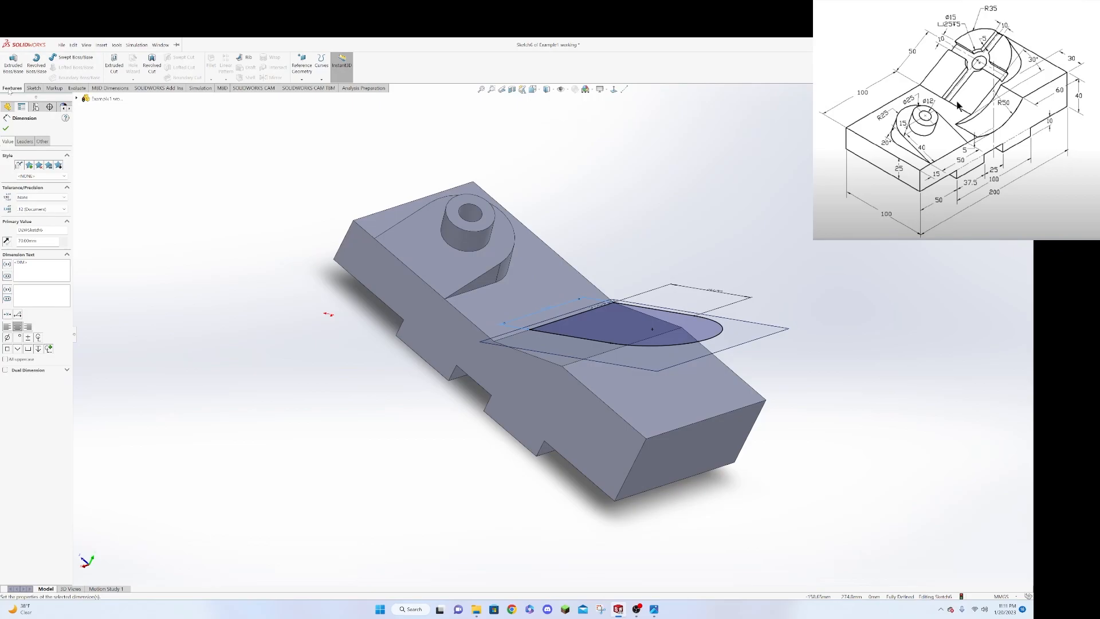
click(13, 63)
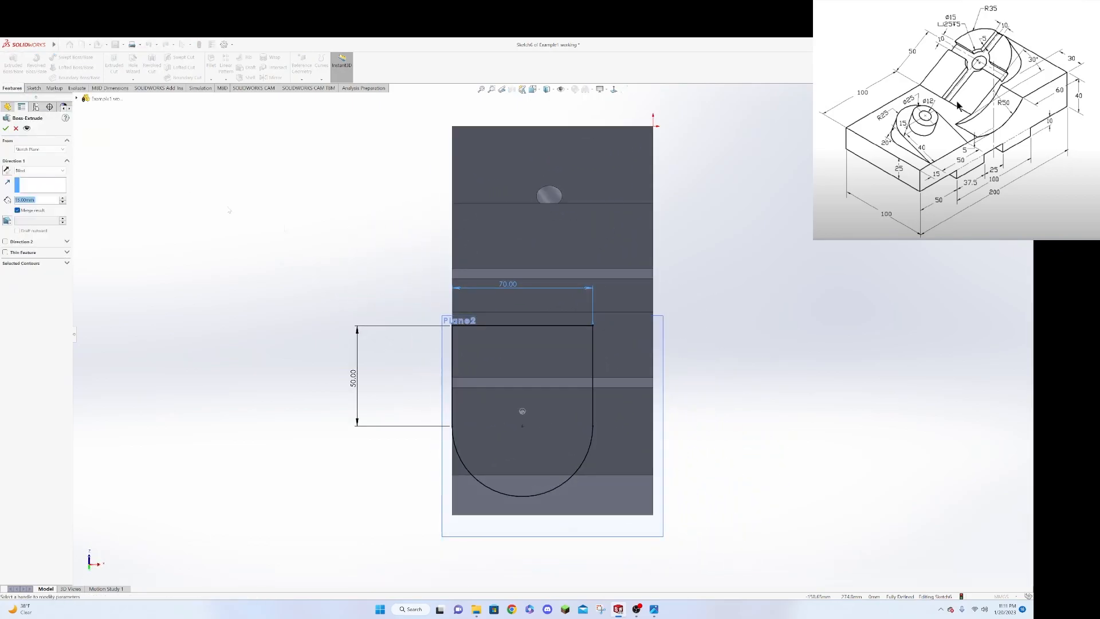
mouse_move(733, 352)
middle_down()
mouse_move(581, 181)
mouse_move(606, 233)
mouse_move(596, 245)
middle_up()
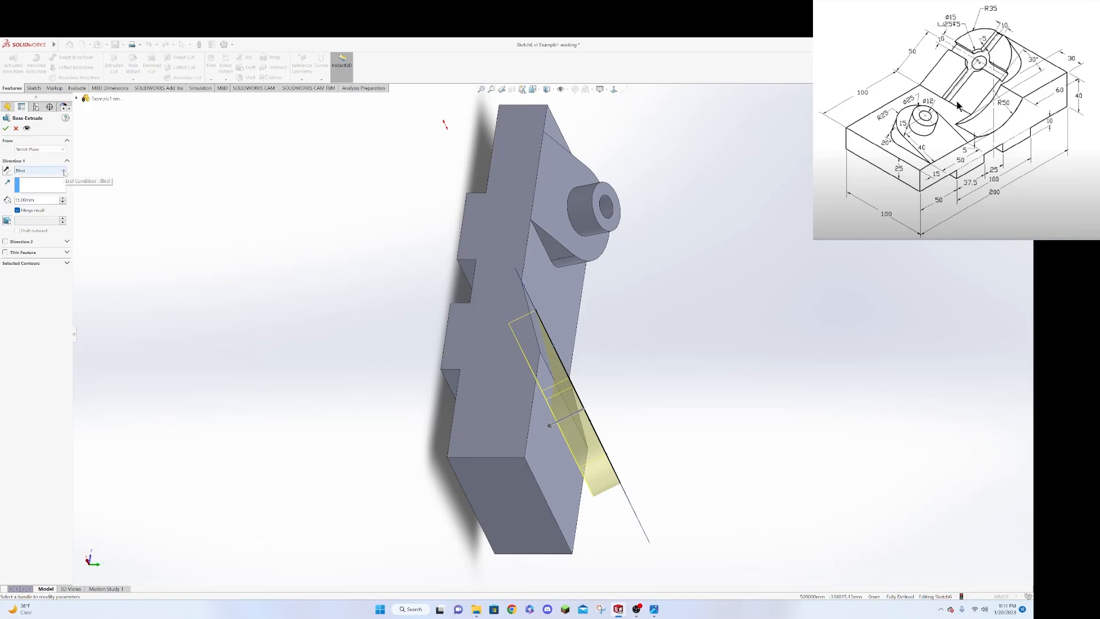
click(64, 171)
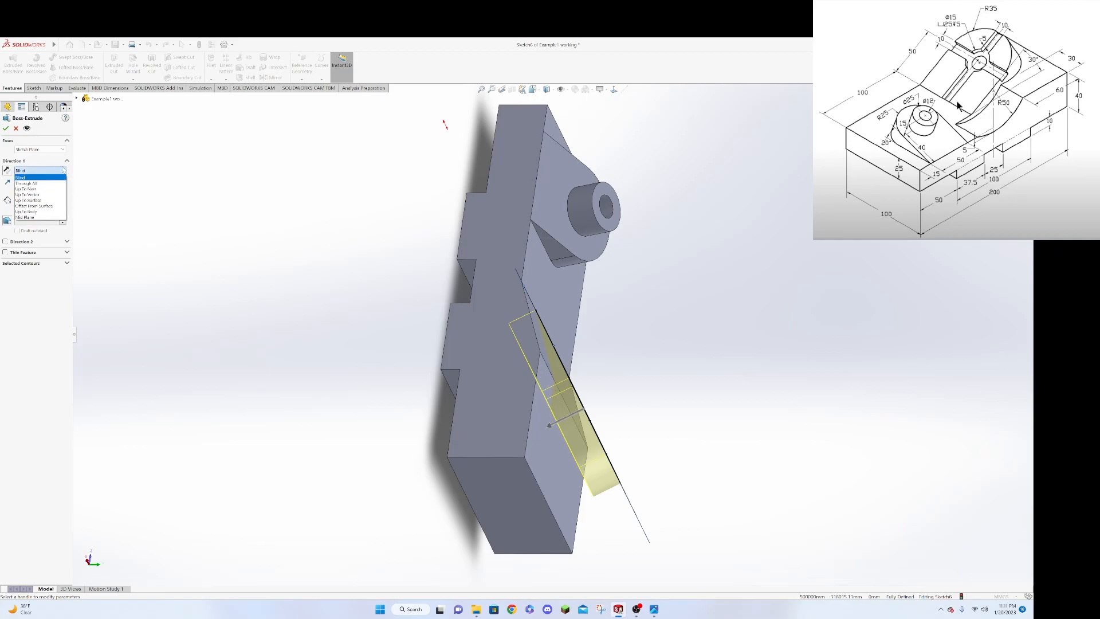
click(43, 189)
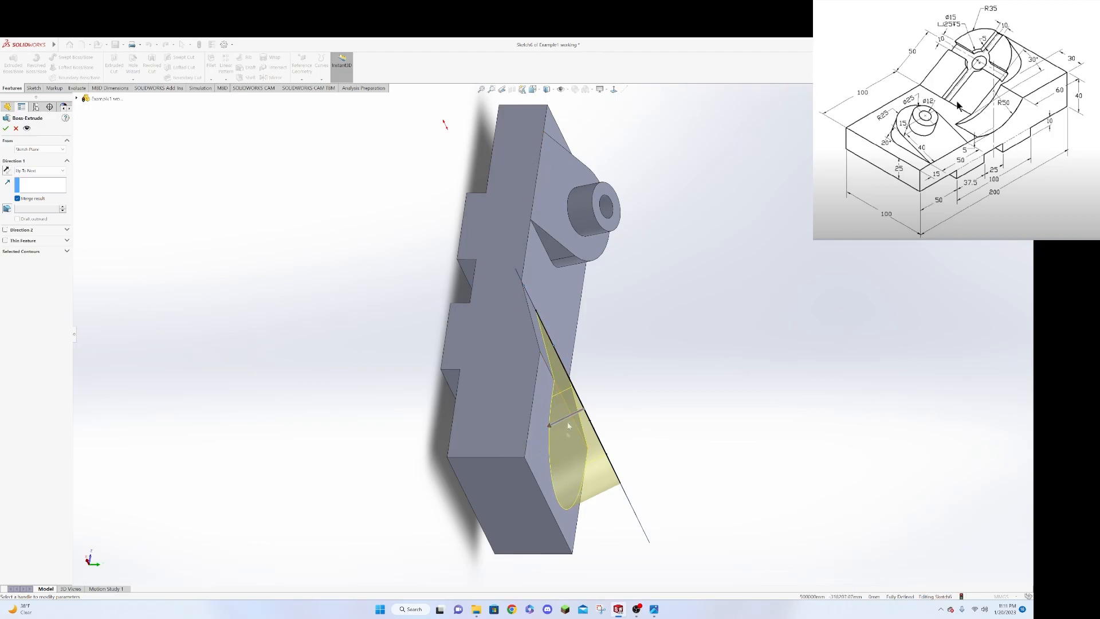
click(5, 128)
Hide the reference plane Plane2 and expand the new rounded boss in the feature tree to reach its profile sketch.
middle_drag(710, 427, 562, 308)
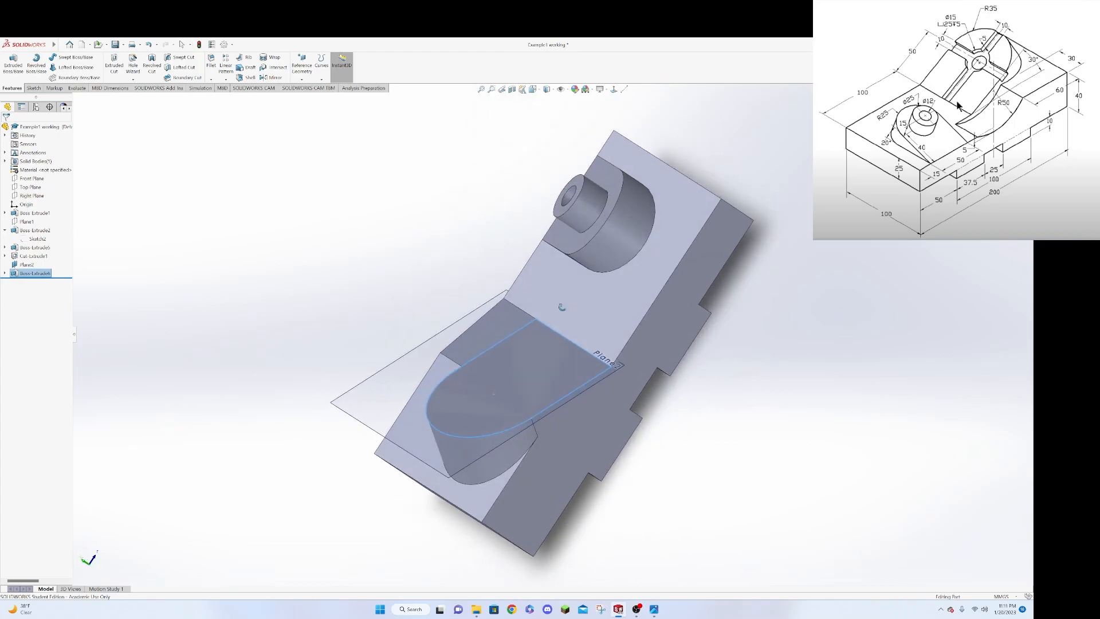
key(Escape)
right_click(28, 266)
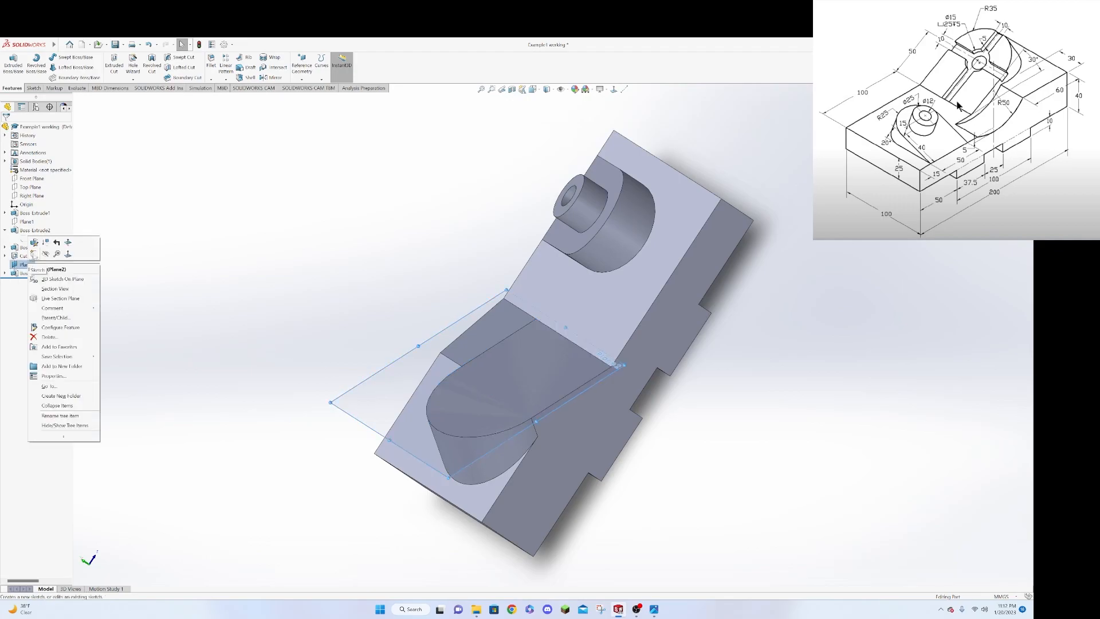
click(47, 257)
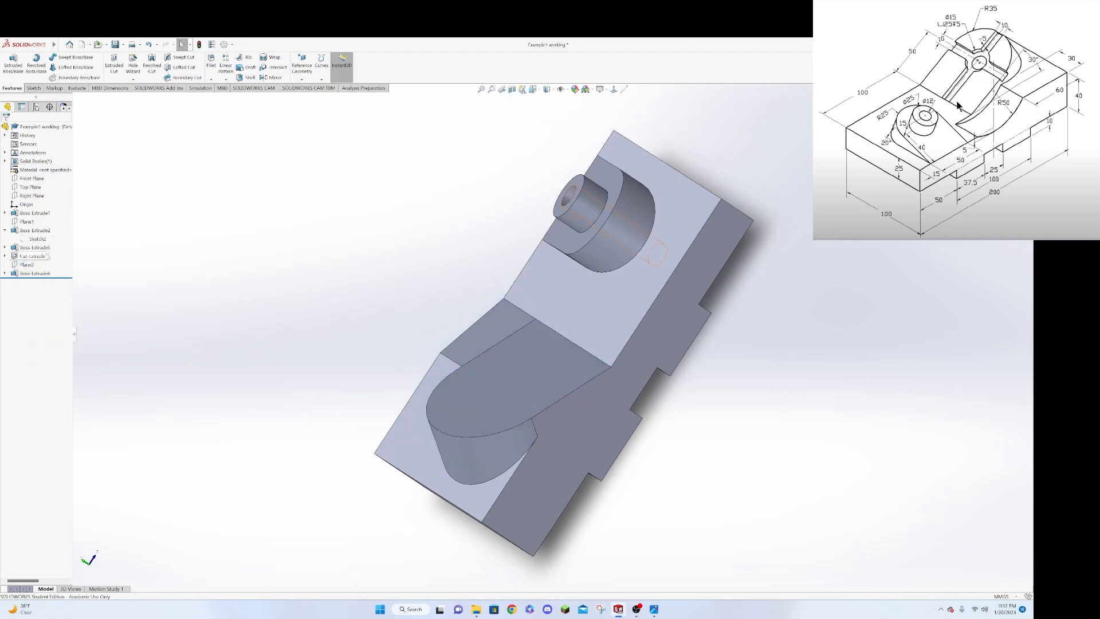
click(5, 274)
right_click(28, 282)
click(37, 273)
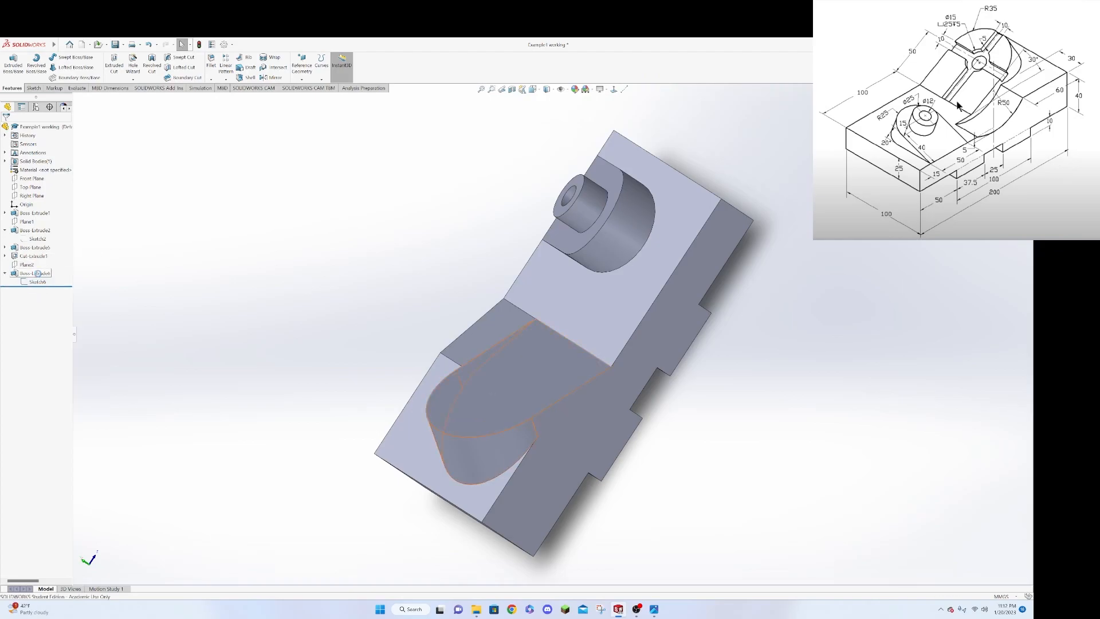
middle_drag(314, 356, 440, 428)
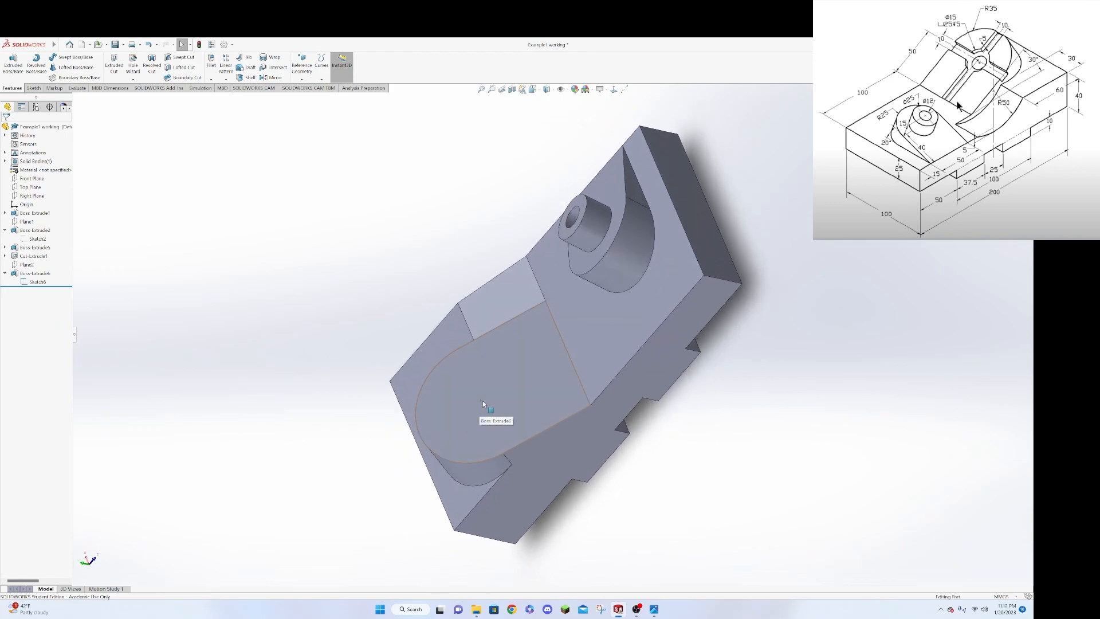
Start a sketch on the rounded boss's sloped face, viewed normal to that face.
click(543, 400)
right_click(543, 401)
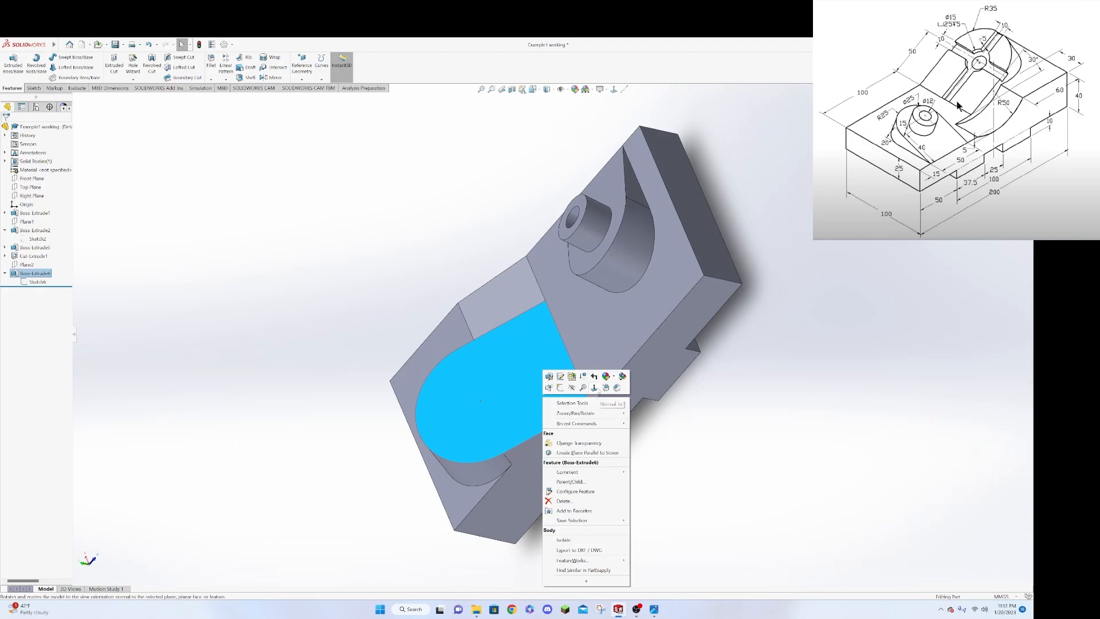
click(594, 387)
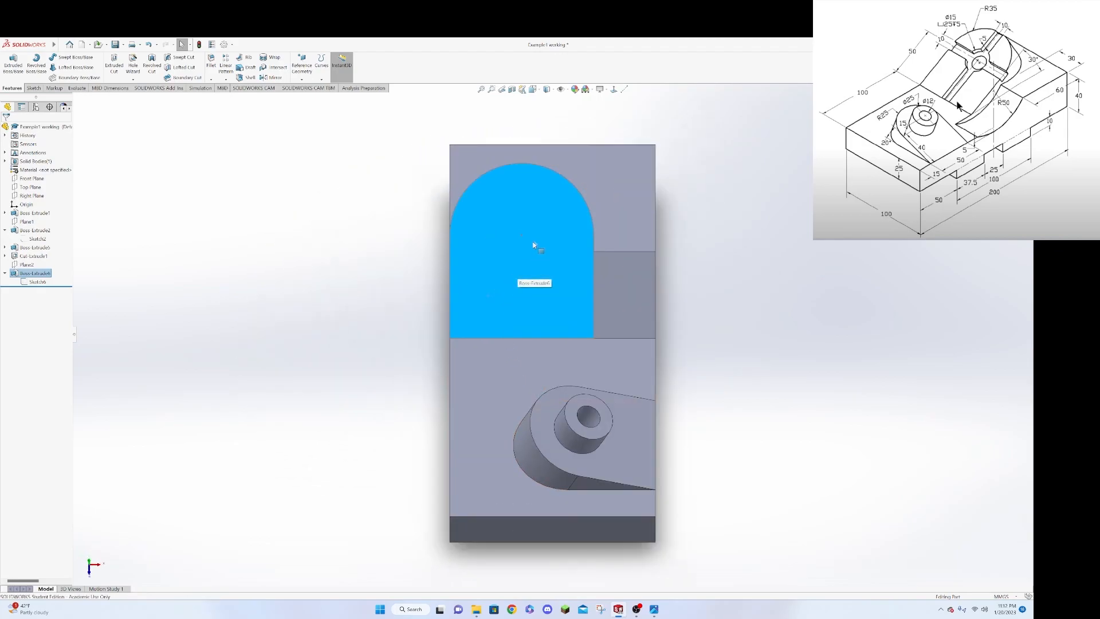
right_click(540, 227)
click(557, 214)
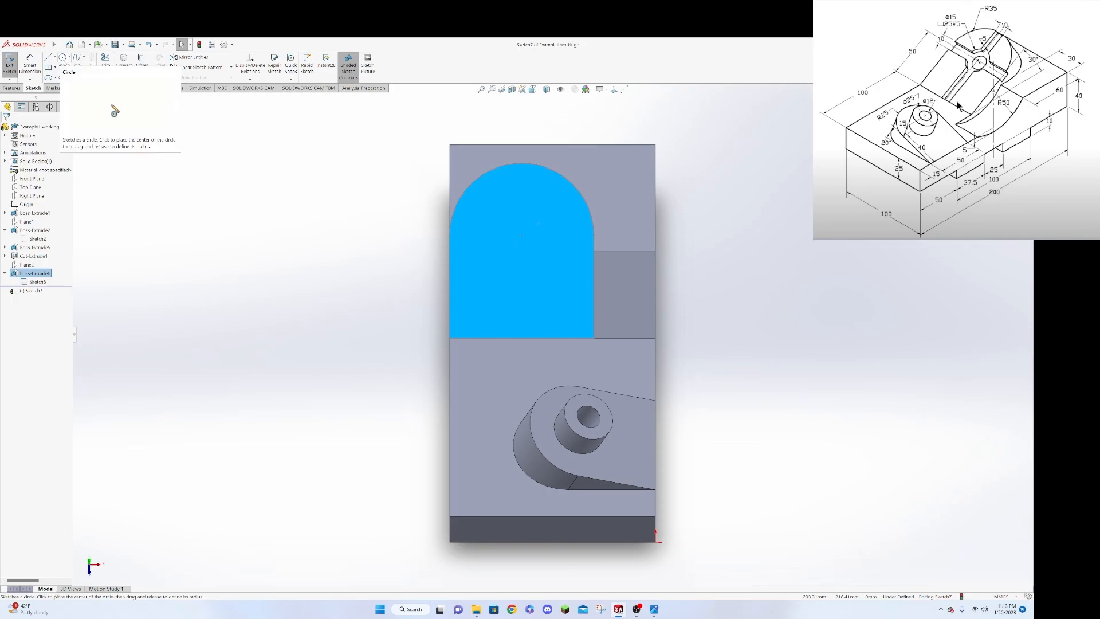
Draw a circle with a 12.50 mm radius at the centre of the boss's rounded end and save the part.
click(62, 57)
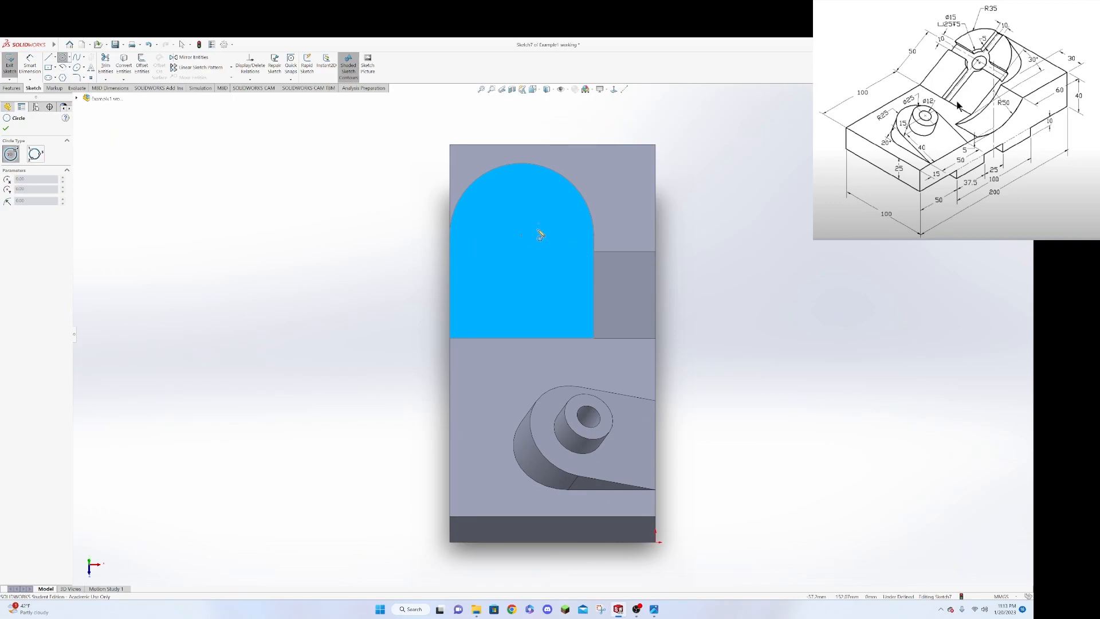
click(522, 236)
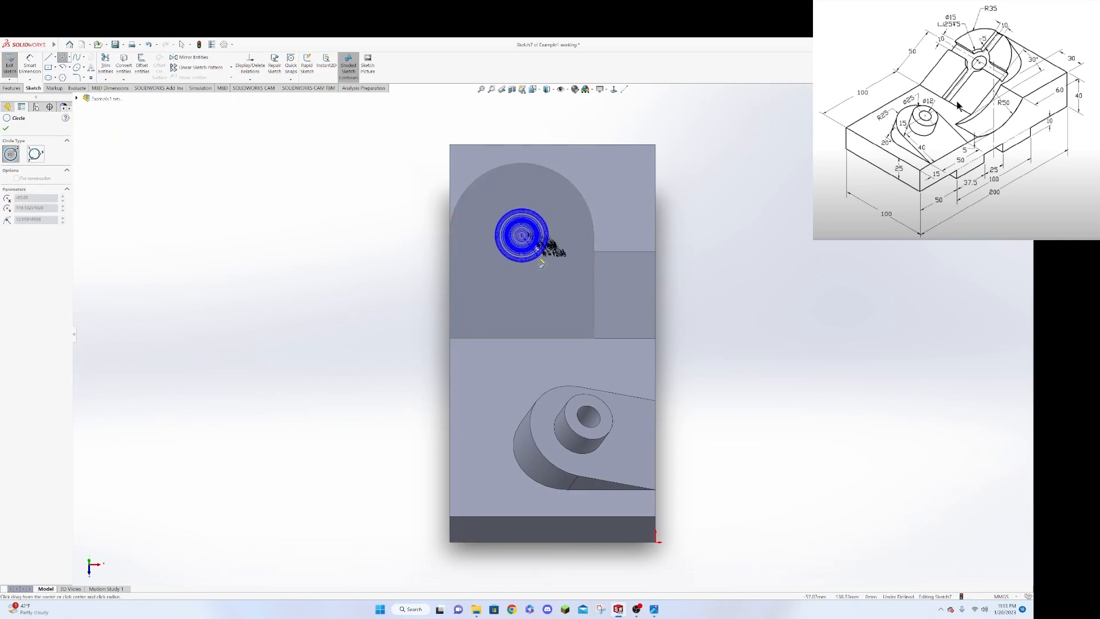
click(542, 265)
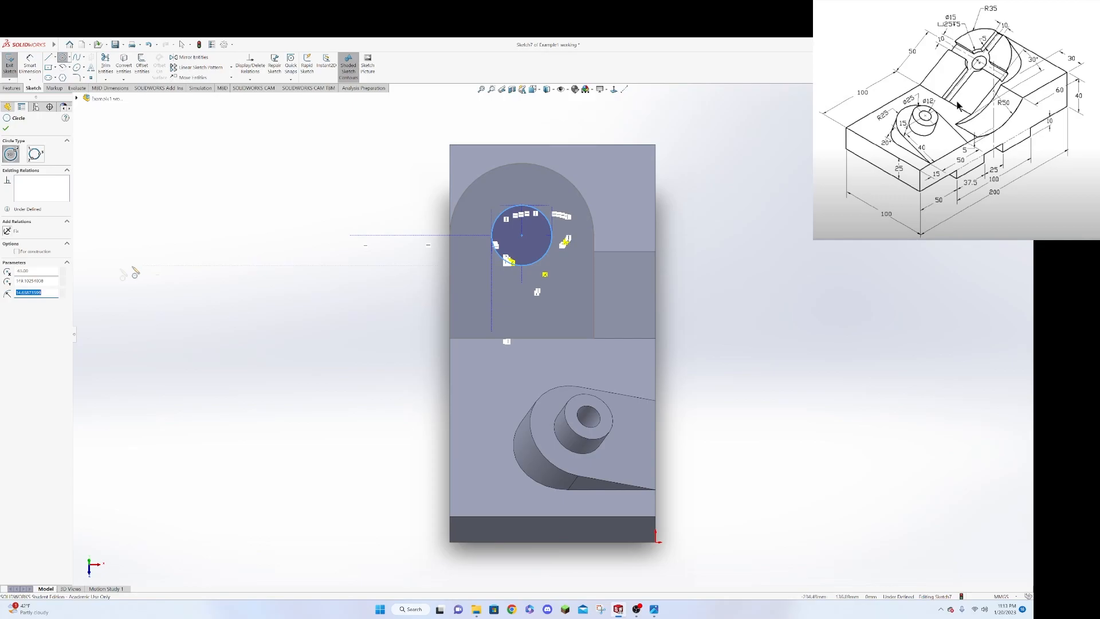
text(12.50)
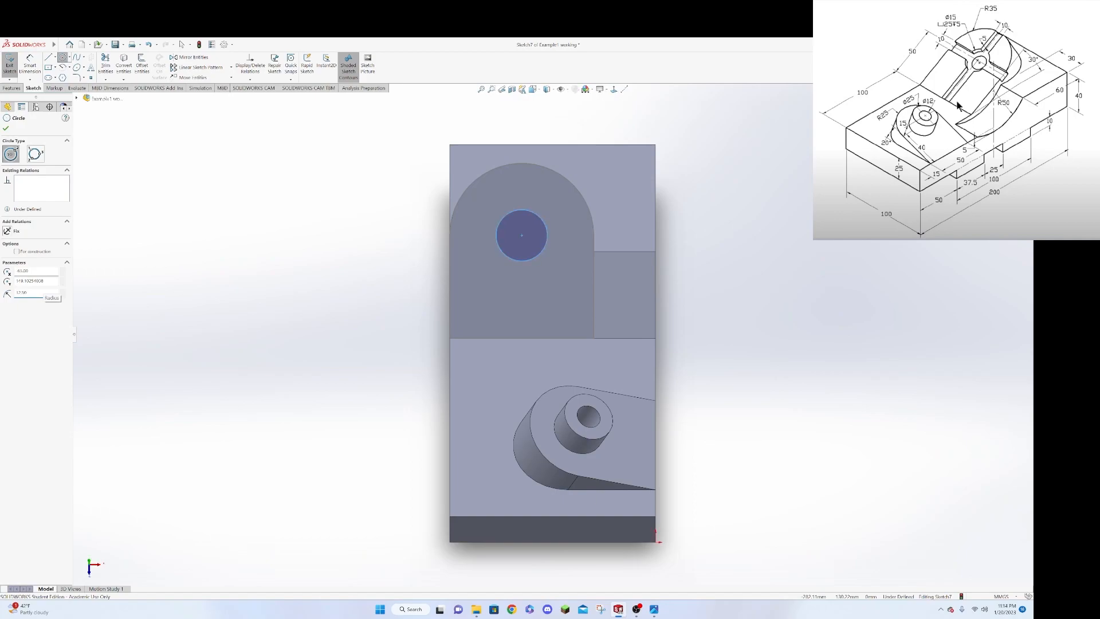
click(5, 128)
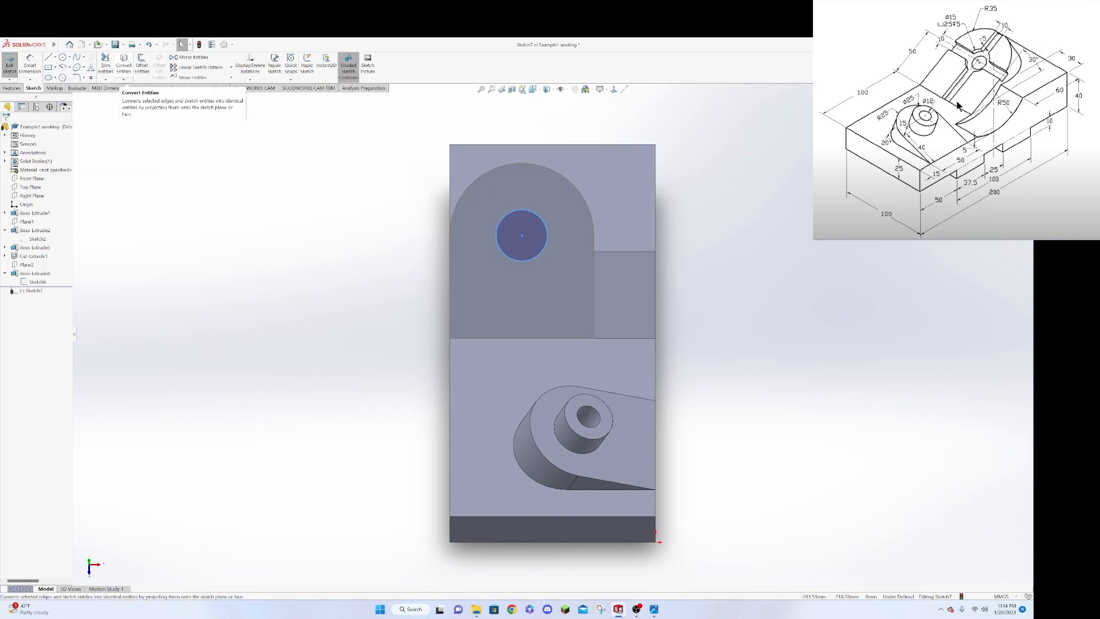
click(115, 44)
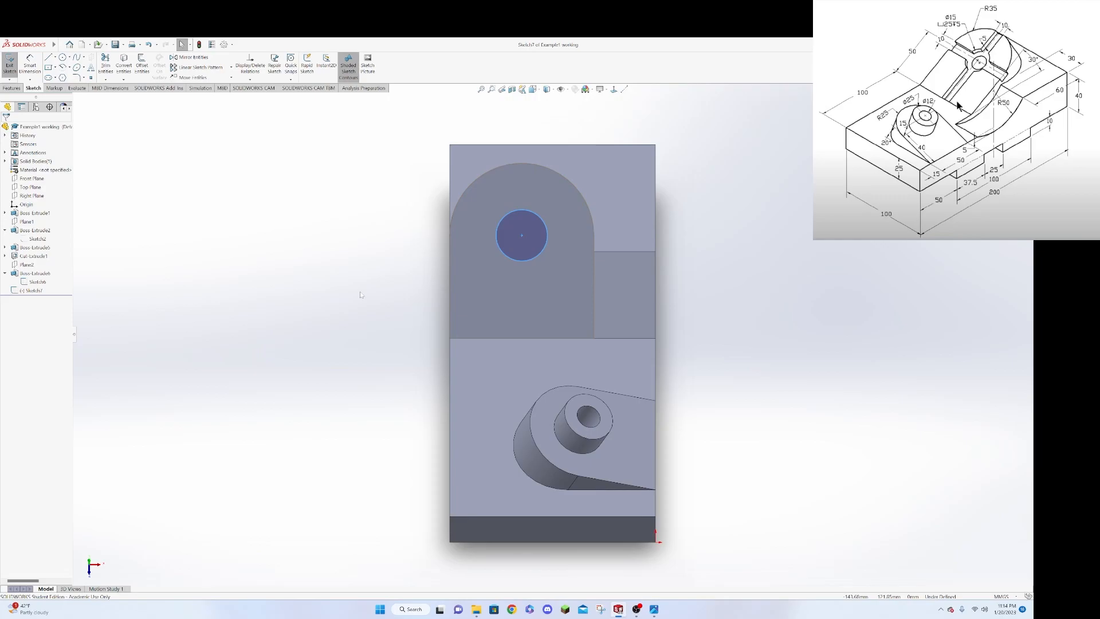
Sketch two center rectangles crossing at the circle's centre, one lengthwise to the boss's straight edge and one across its full width.
click(48, 68)
click(510, 237)
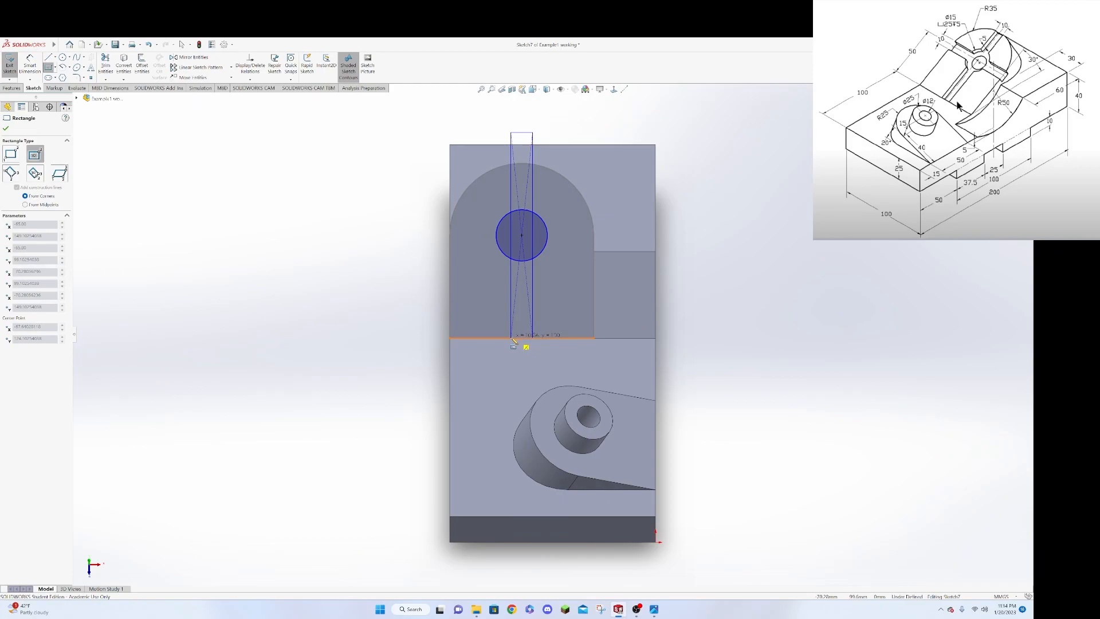
click(512, 338)
click(480, 247)
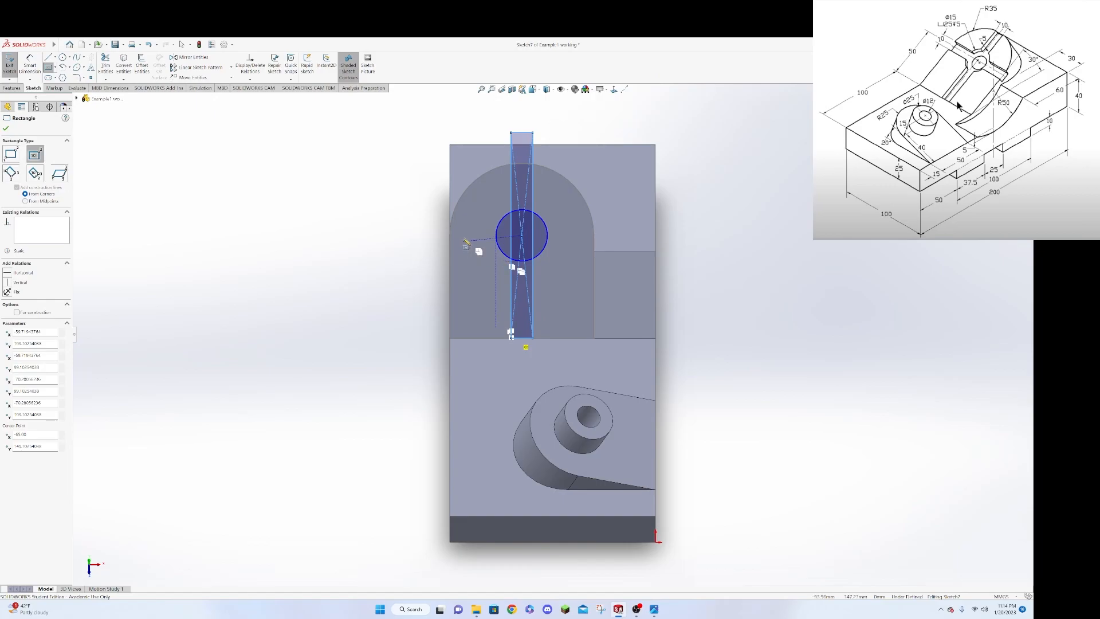
click(521, 236)
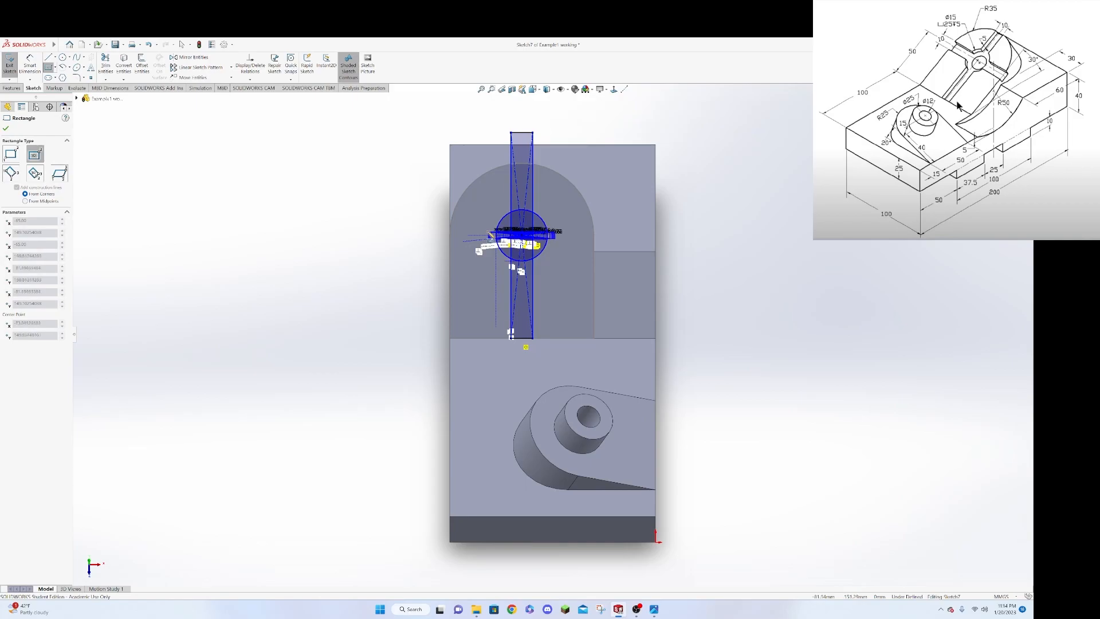
click(451, 247)
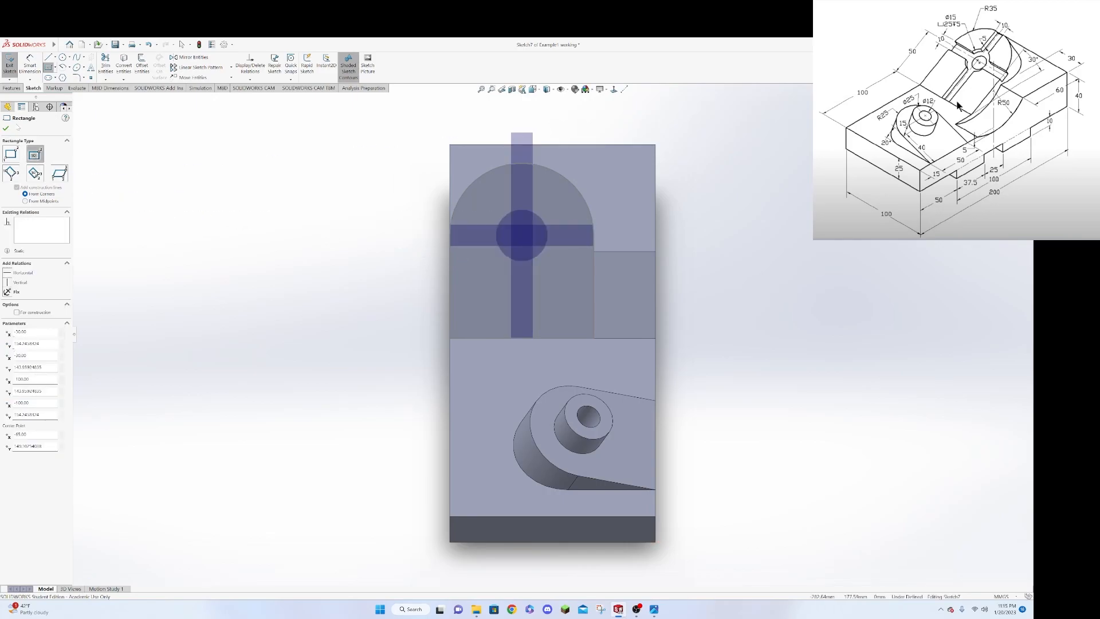
key(Escape)
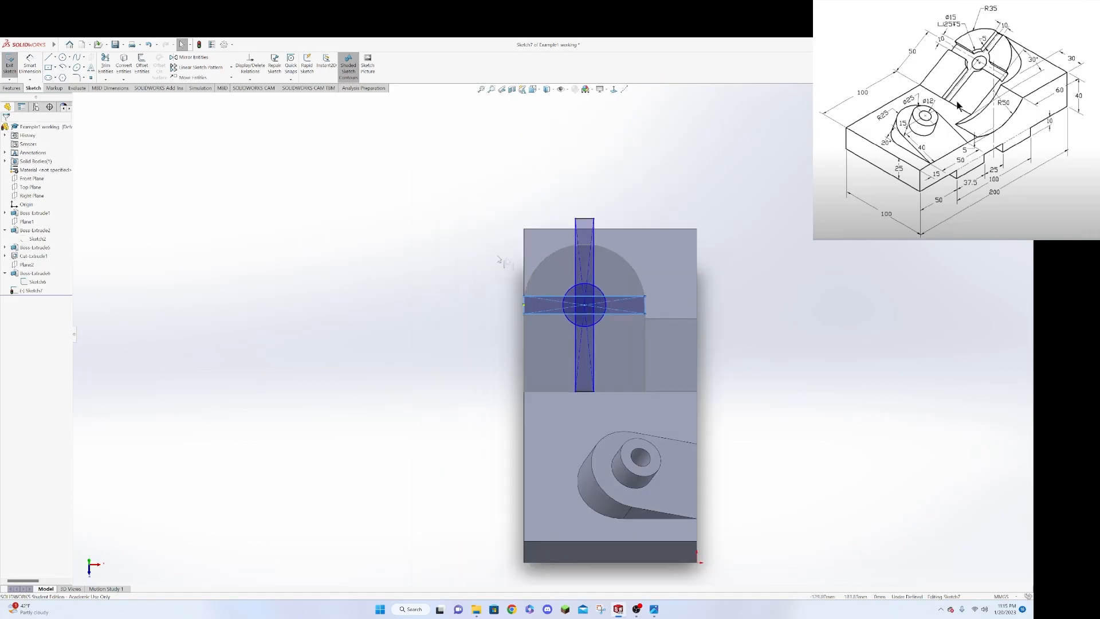
Dimension the width of the lengthwise rectangle at 10 mm.
scroll(548, 311, down, 10)
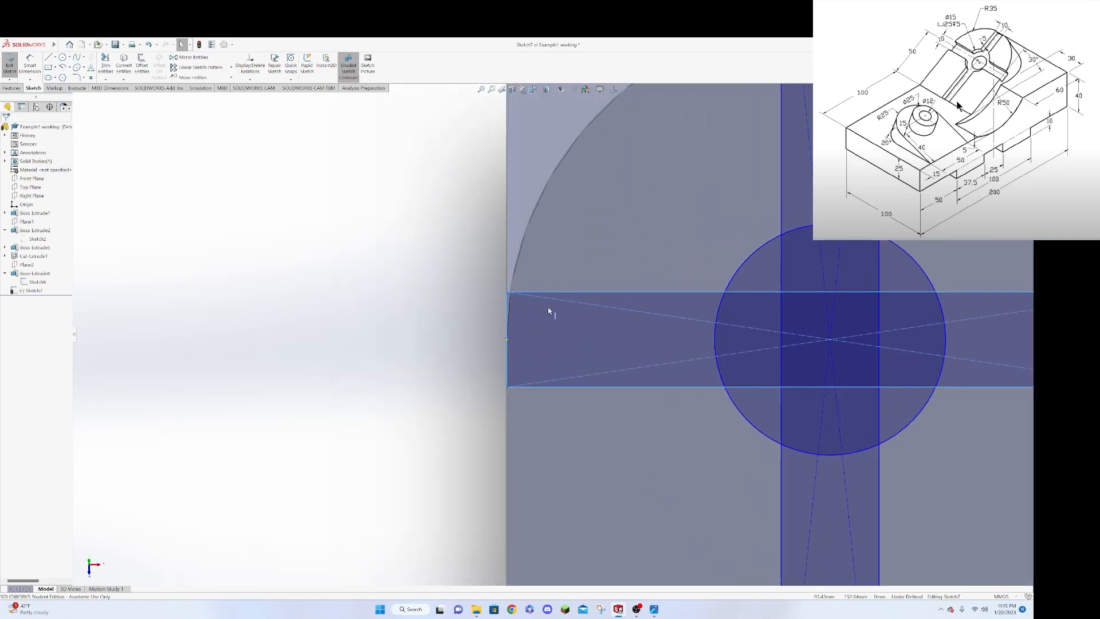
scroll(548, 311, down, 4)
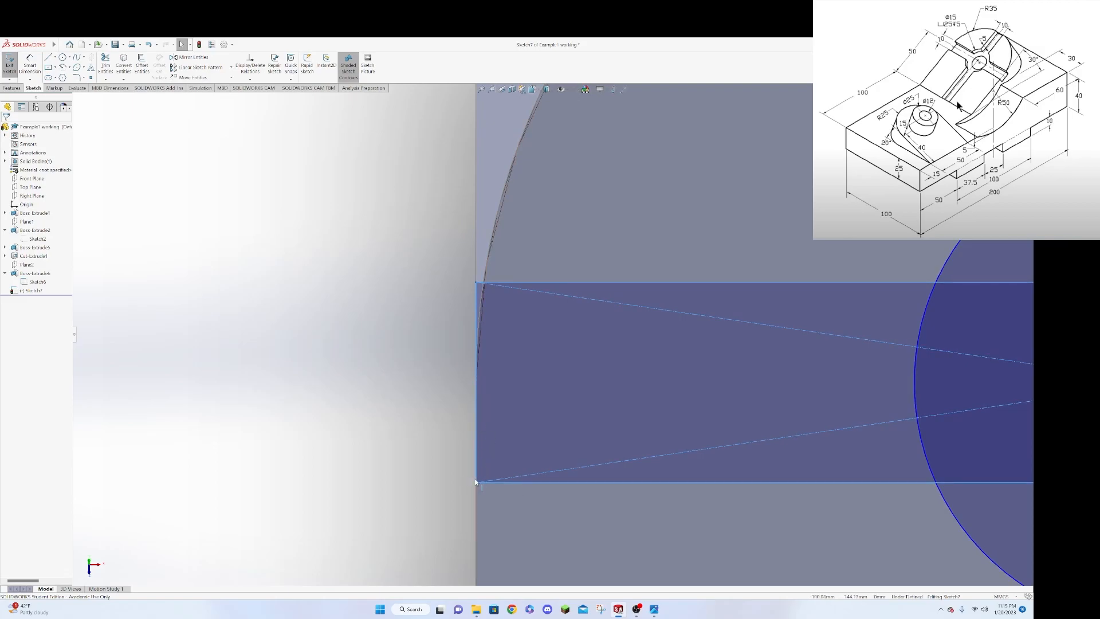
scroll(528, 449, up, 6)
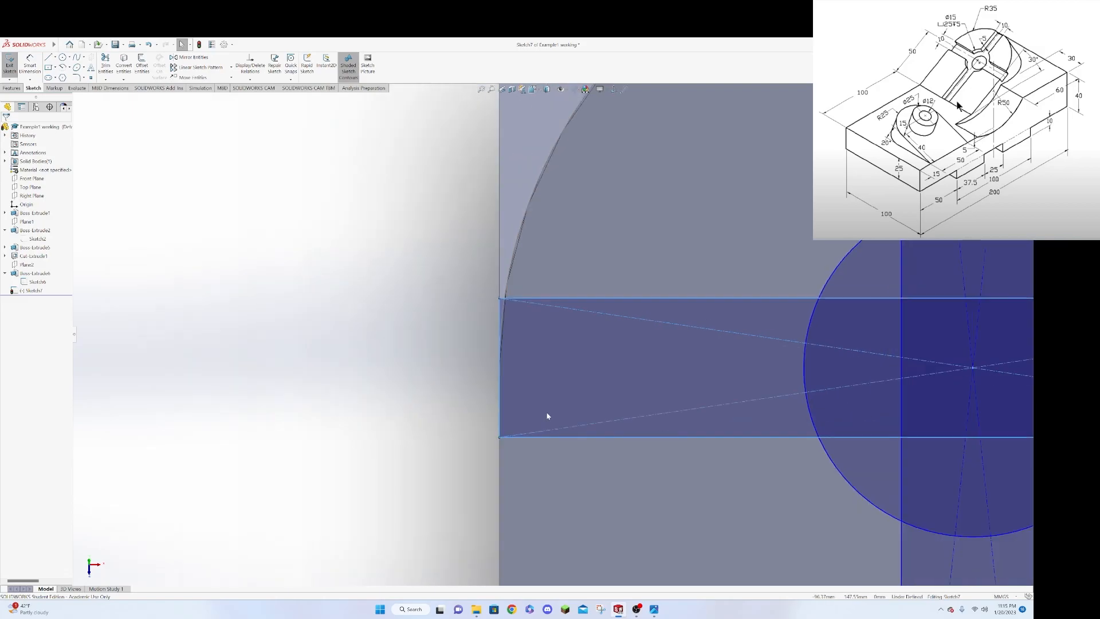
scroll(570, 410, up, 4)
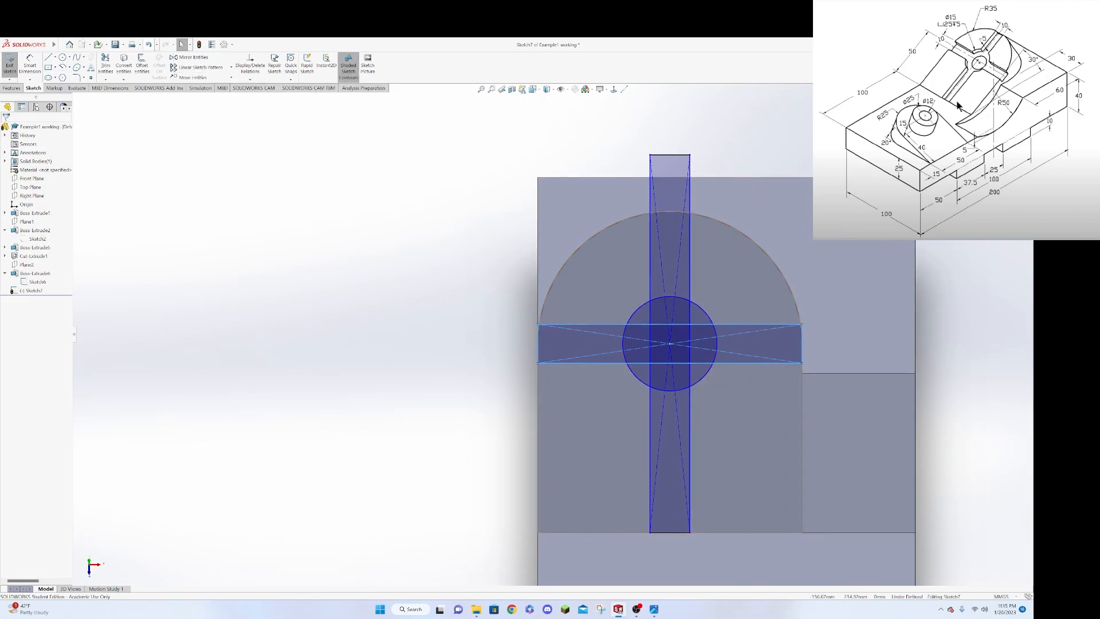
click(30, 64)
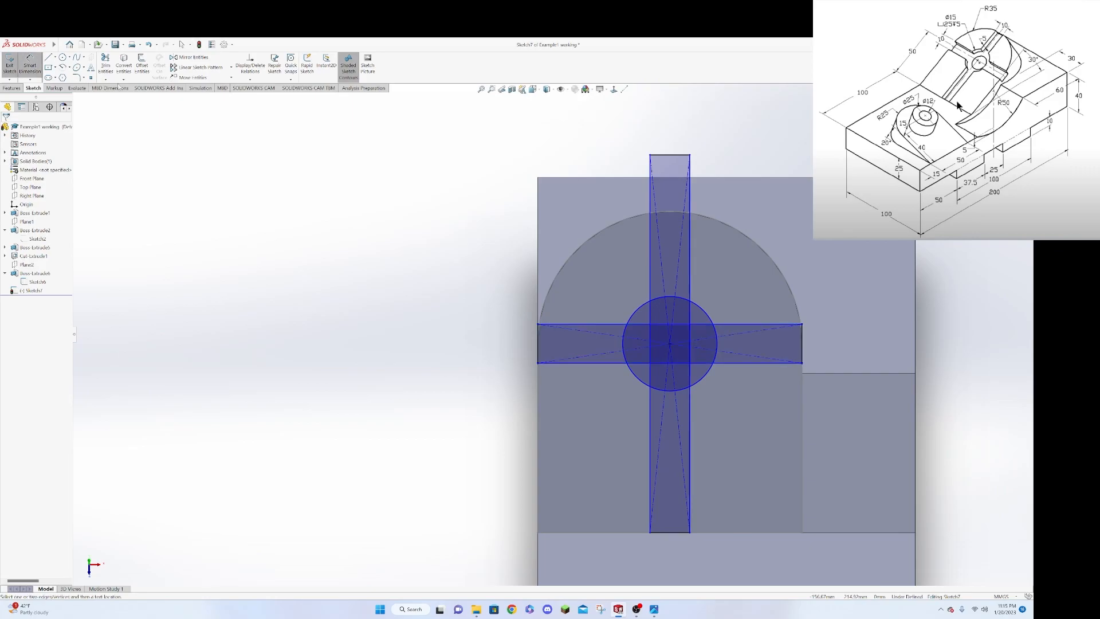
click(669, 155)
click(674, 134)
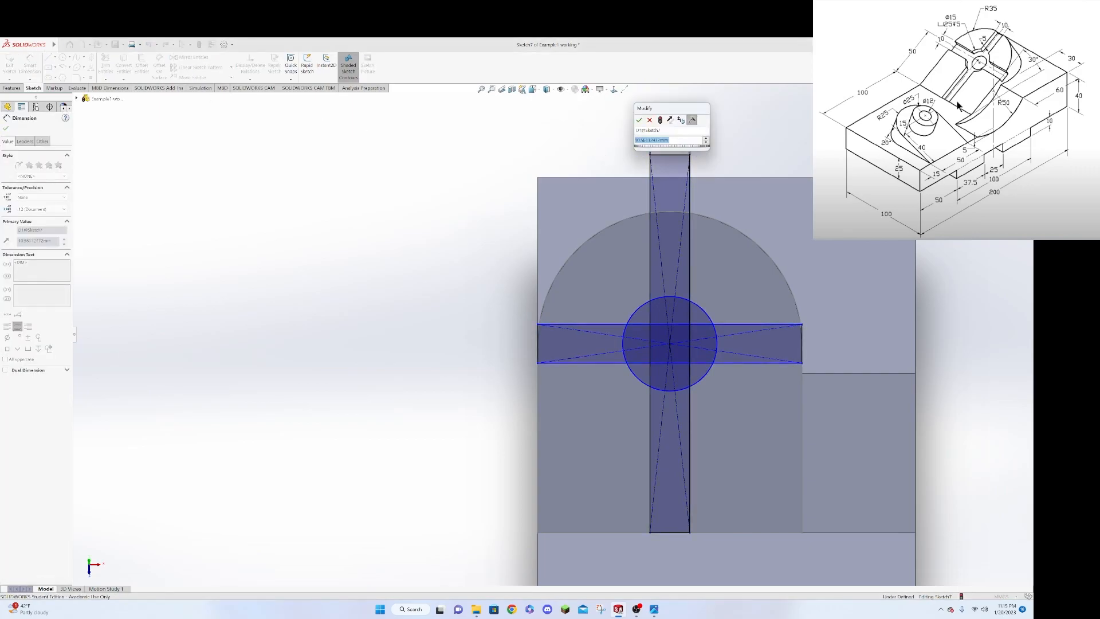
text(10)
key(Return)
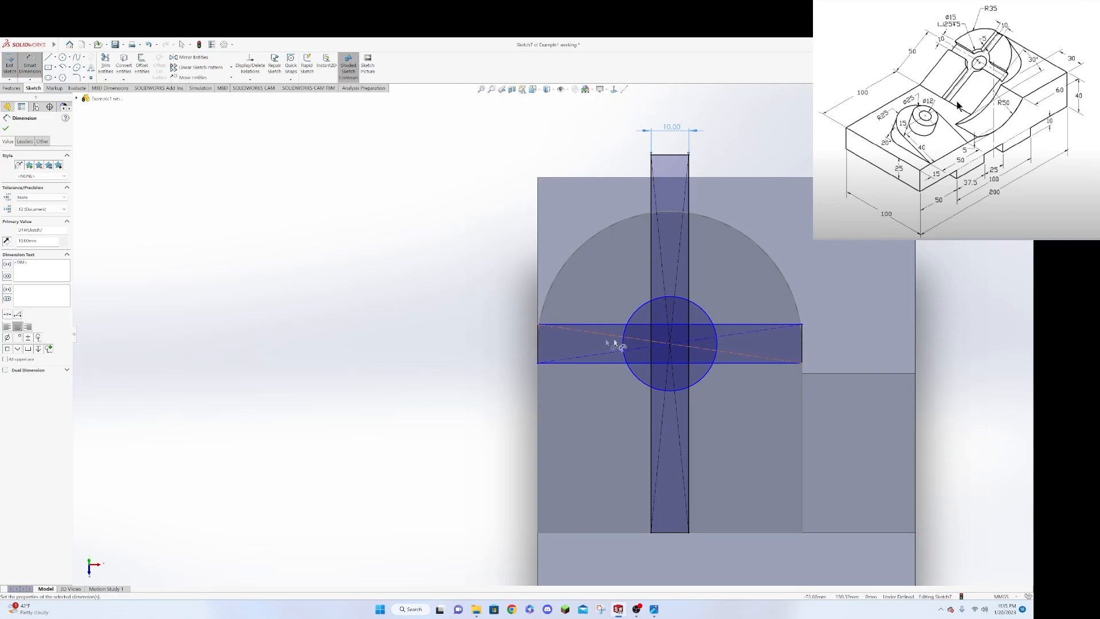
Dimension the width of the crosswise rectangle at 10 mm.
click(538, 332)
click(462, 341)
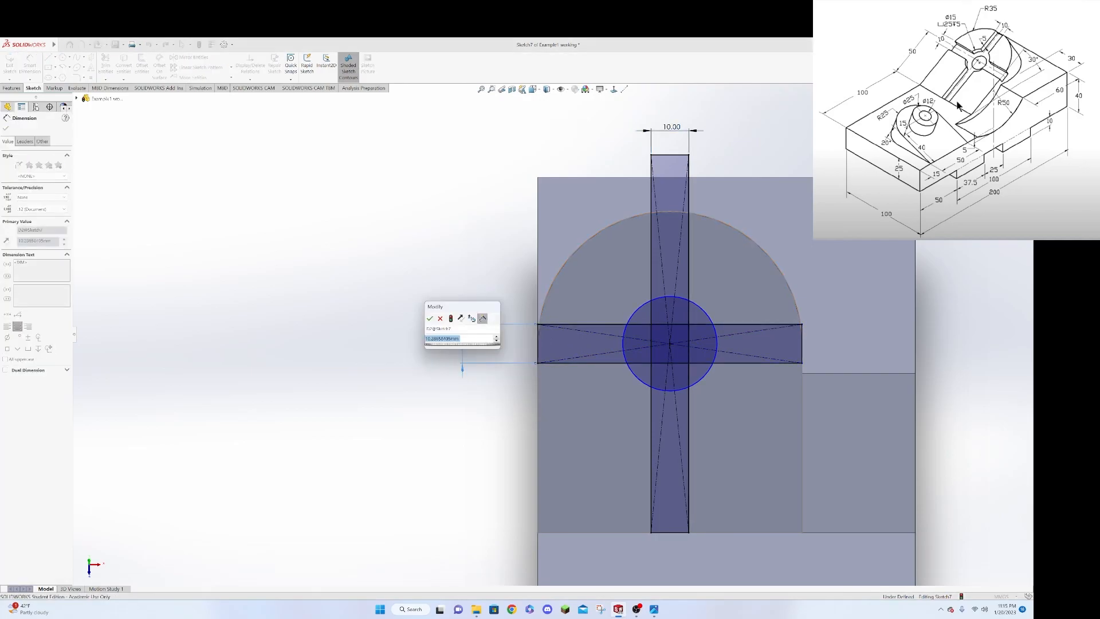
text(10)
key(Return)
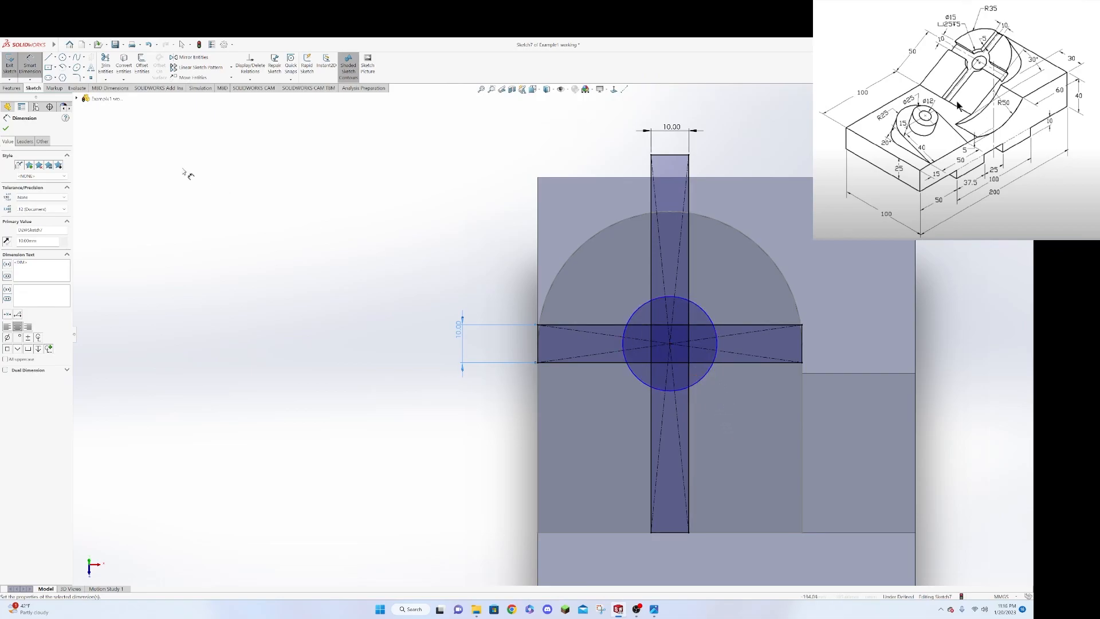
click(6, 129)
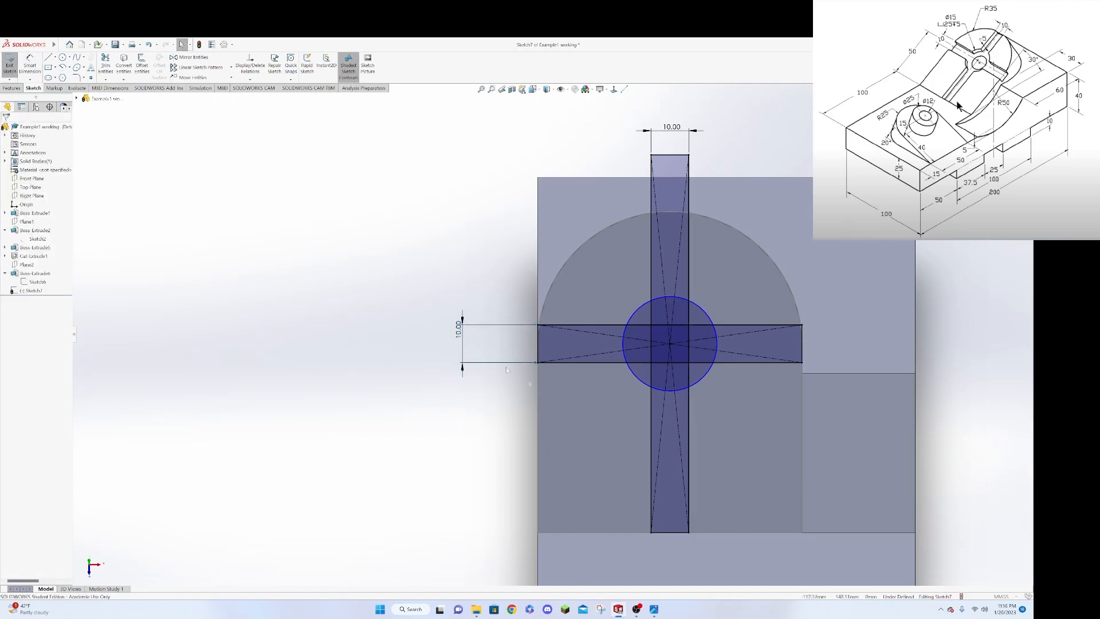
Dimension the circle's diameter at 25 mm.
click(706, 373)
key(d)
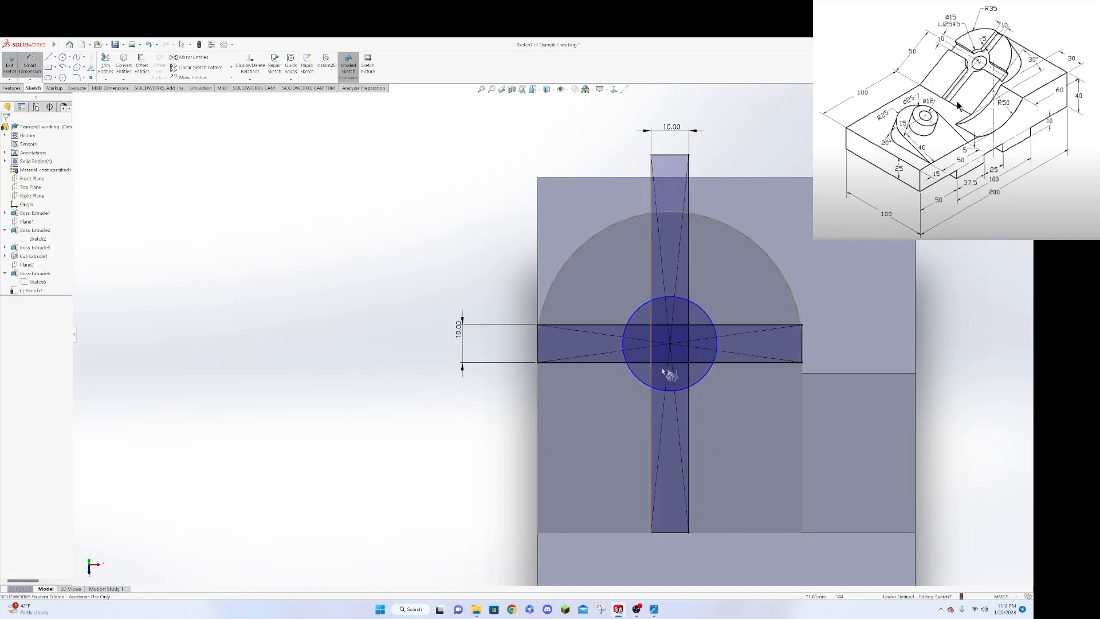
click(704, 377)
click(750, 413)
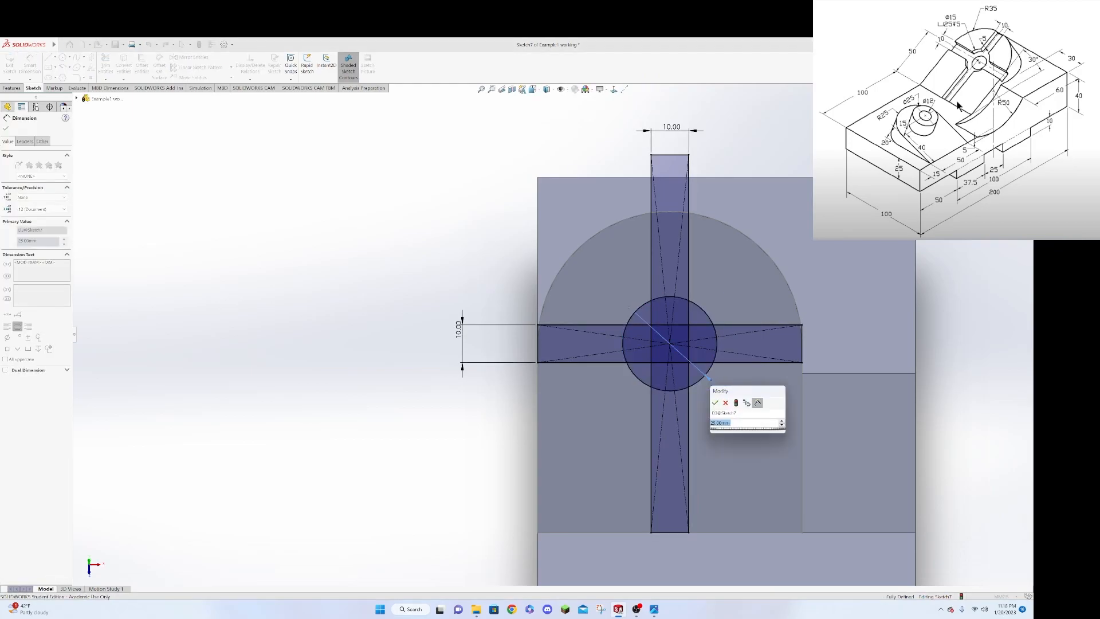
key(Return)
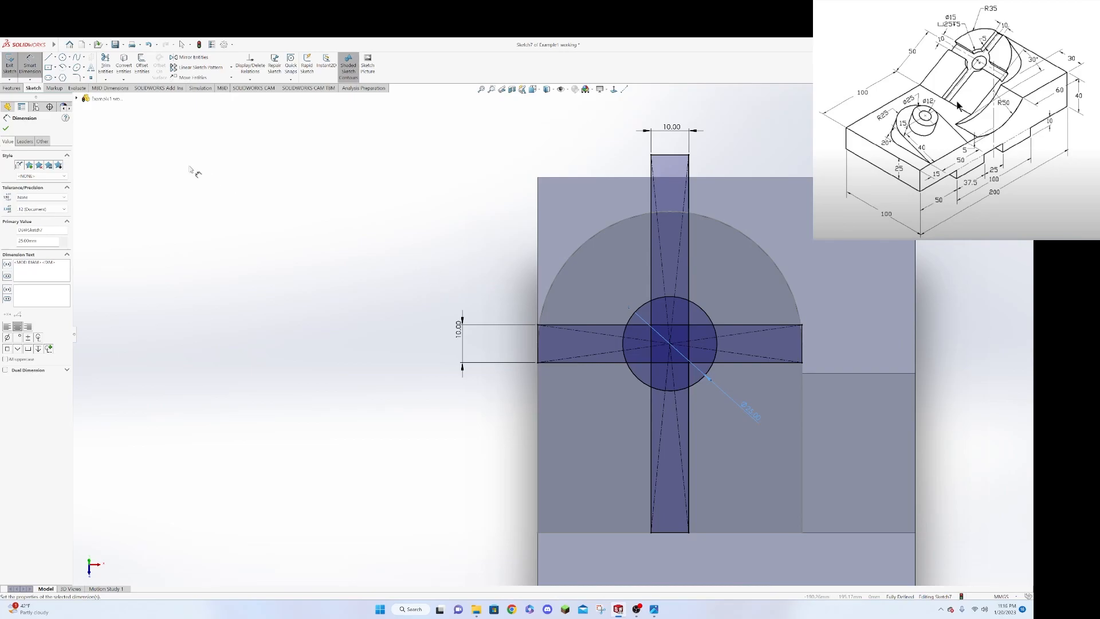
click(6, 129)
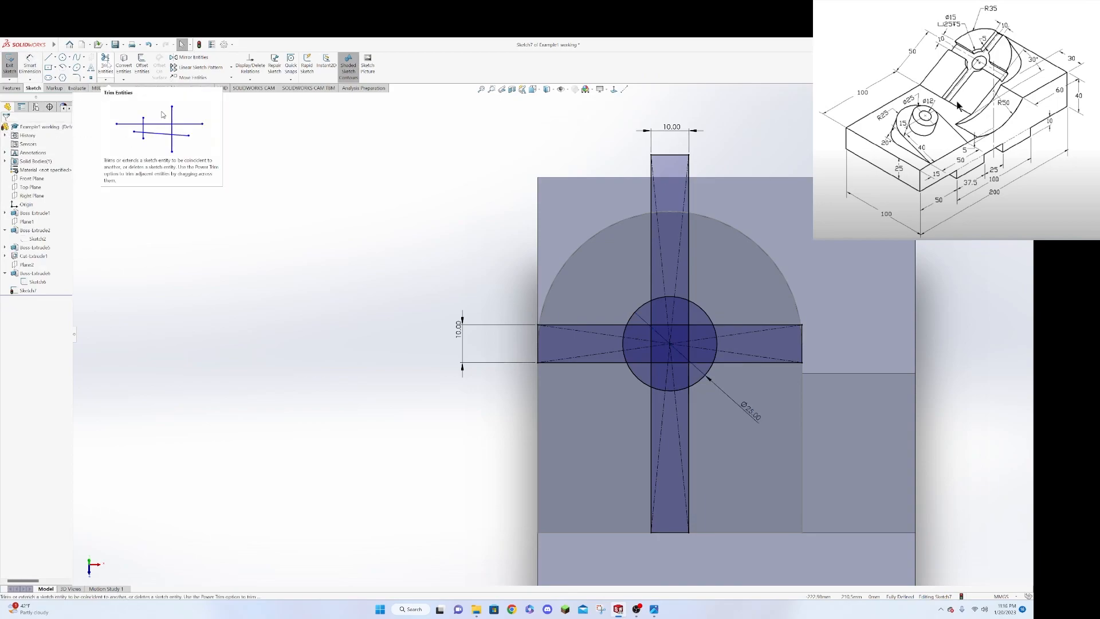
Trim the overlapping lines and arcs with Power Trim so the circle and both rectangles form one cross-shaped outline.
click(106, 64)
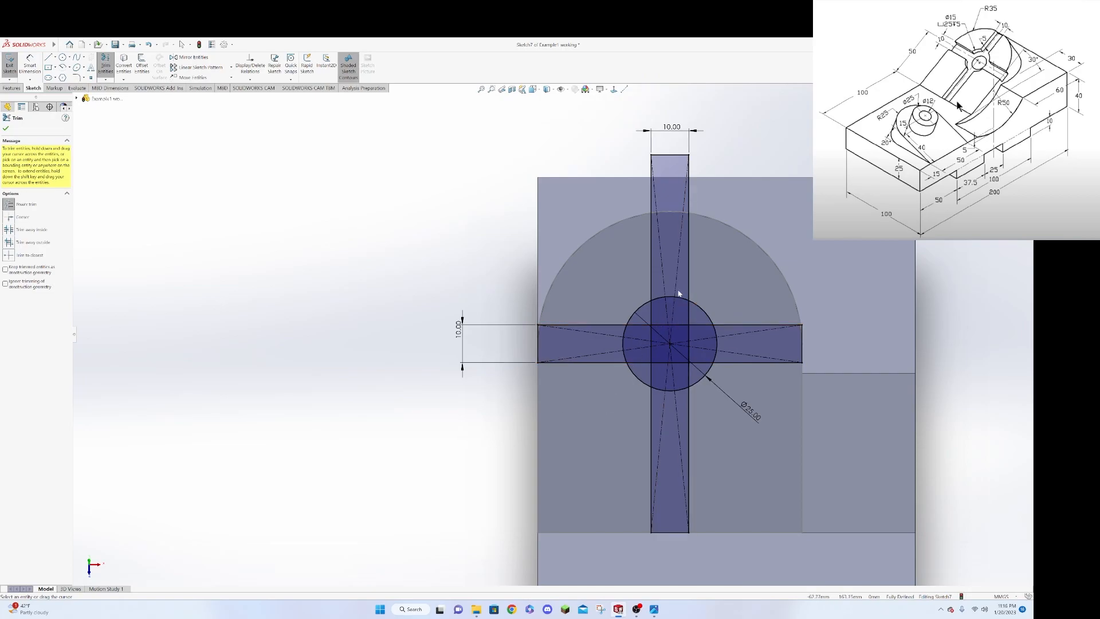
mouse_move(672, 291)
mouse_down()
mouse_move(669, 329)
mouse_move(646, 321)
mouse_move(641, 333)
mouse_move(646, 352)
mouse_move(684, 330)
mouse_move(664, 356)
mouse_up()
mouse_move(665, 365)
mouse_down()
mouse_move(677, 367)
mouse_move(677, 404)
mouse_move(664, 395)
mouse_move(658, 365)
mouse_move(618, 346)
mouse_move(623, 332)
mouse_move(721, 337)
mouse_move(722, 350)
mouse_move(691, 353)
mouse_move(679, 324)
mouse_move(641, 345)
mouse_move(637, 366)
mouse_move(676, 378)
mouse_move(704, 365)
mouse_move(686, 316)
mouse_up()
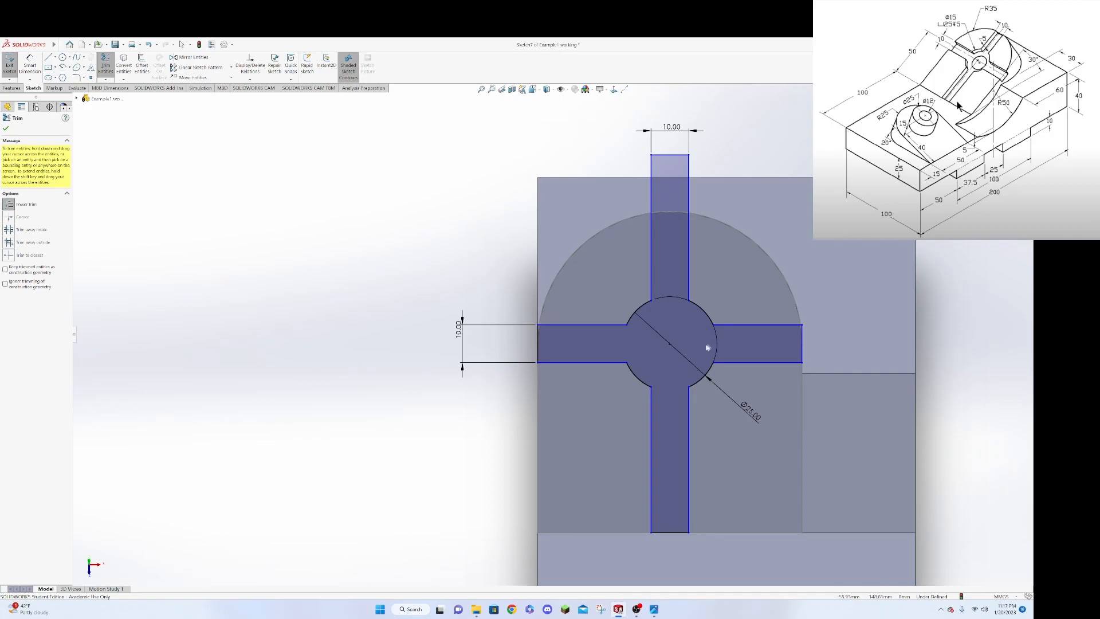
scroll(717, 344, down, 5)
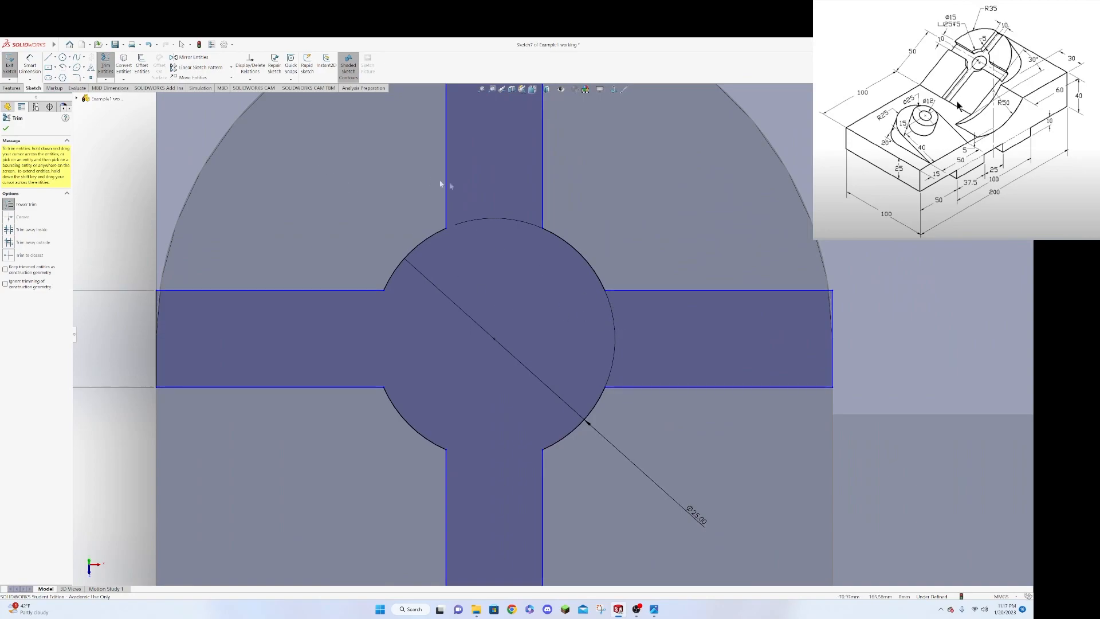
scroll(529, 391, up, 1)
scroll(529, 391, up, 4)
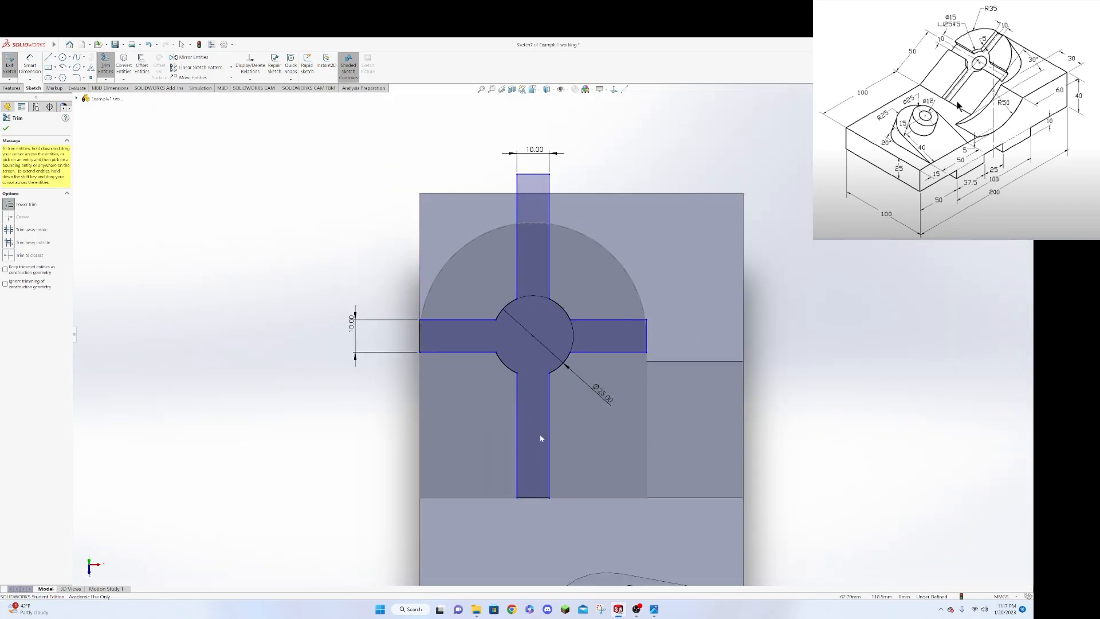
click(6, 128)
Cut the cross-shaped outline 5 mm deep into the angled boss with a blind Extruded Cut.
click(7, 89)
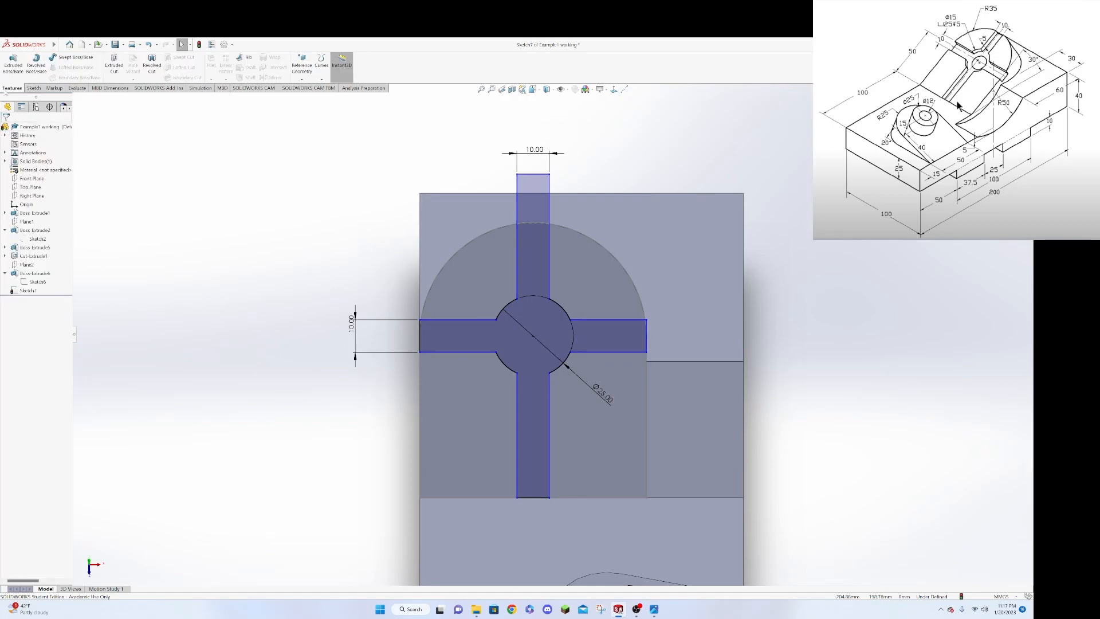
click(114, 64)
middle_drag(395, 286, 443, 171)
middle_drag(470, 211, 476, 212)
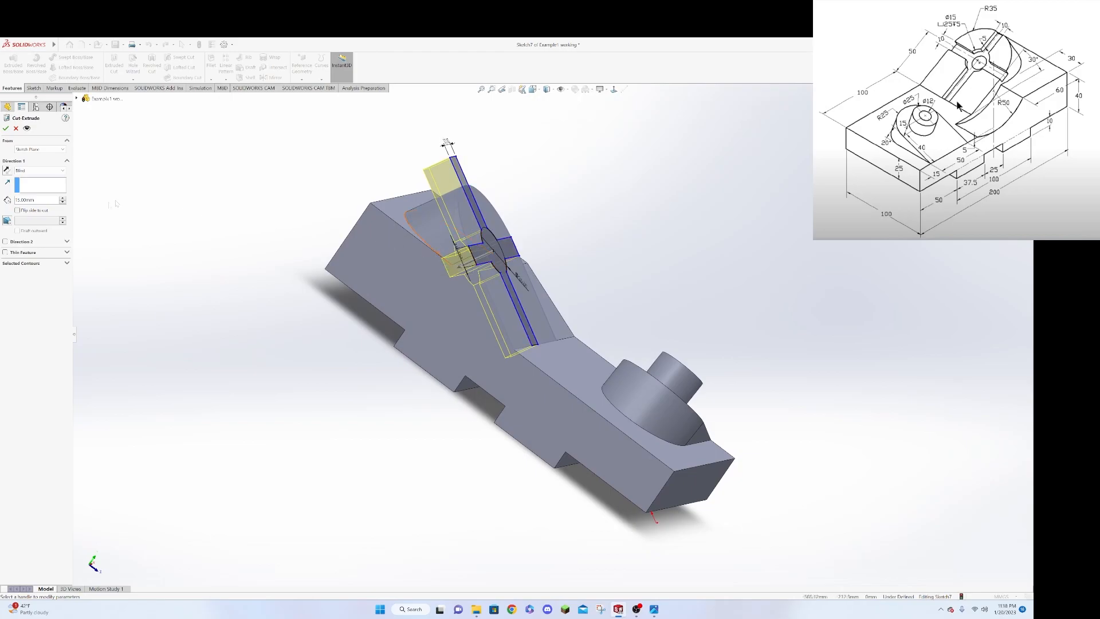
drag(36, 200, 15, 200)
text(5)
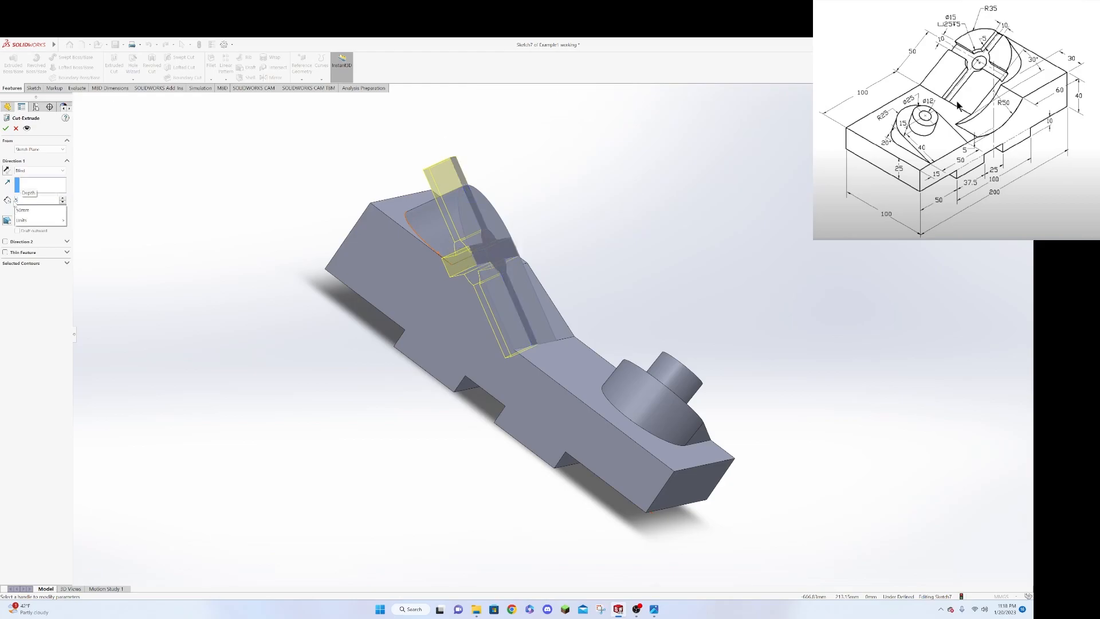
key(Return)
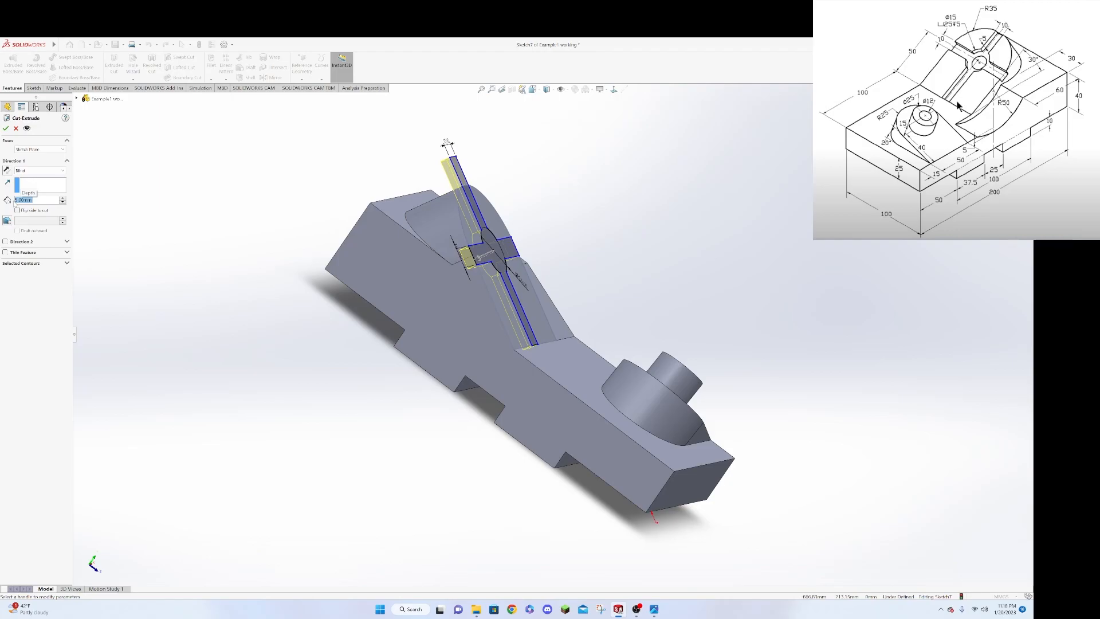
click(6, 128)
Start a sketch on the floor of the cross-shaped recess and draw a circle at the centre where the slots meet.
middle_drag(645, 214, 541, 311)
key(Escape)
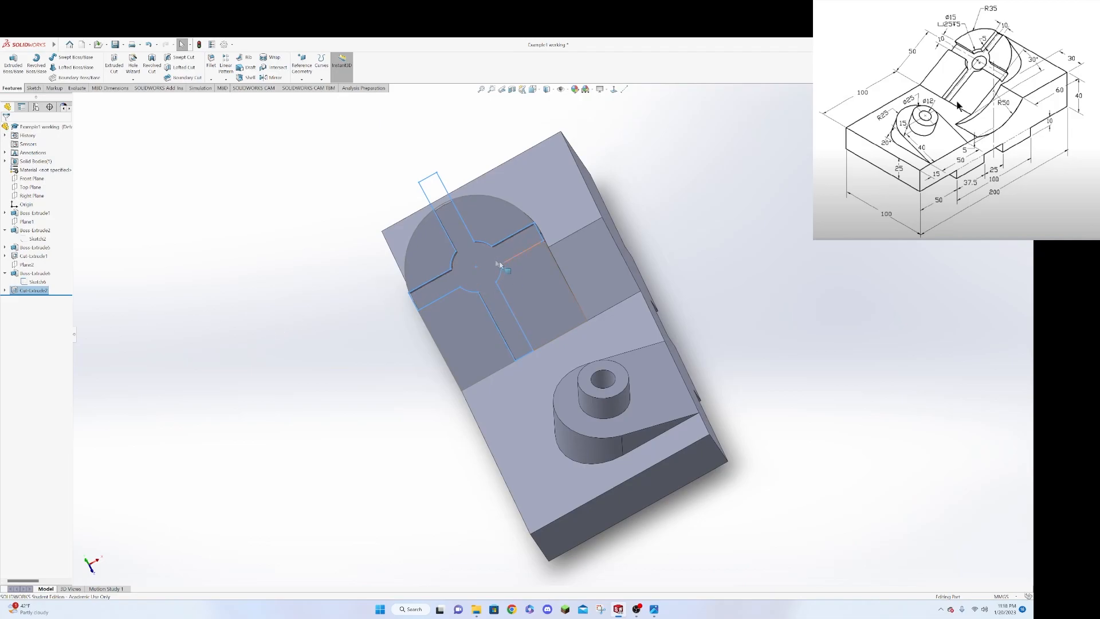
click(488, 261)
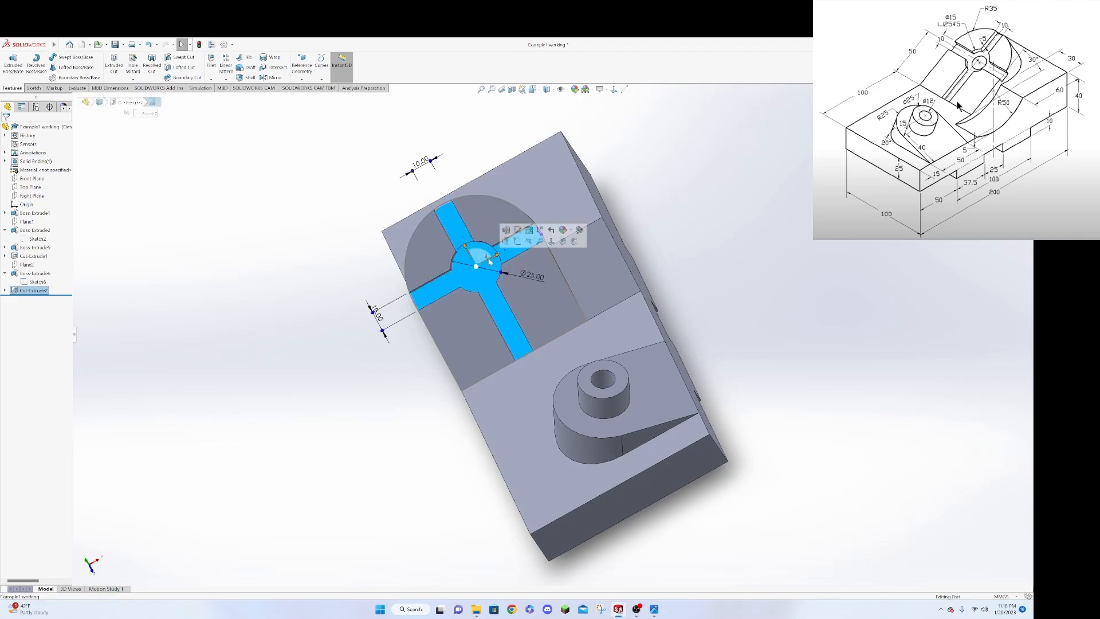
click(517, 241)
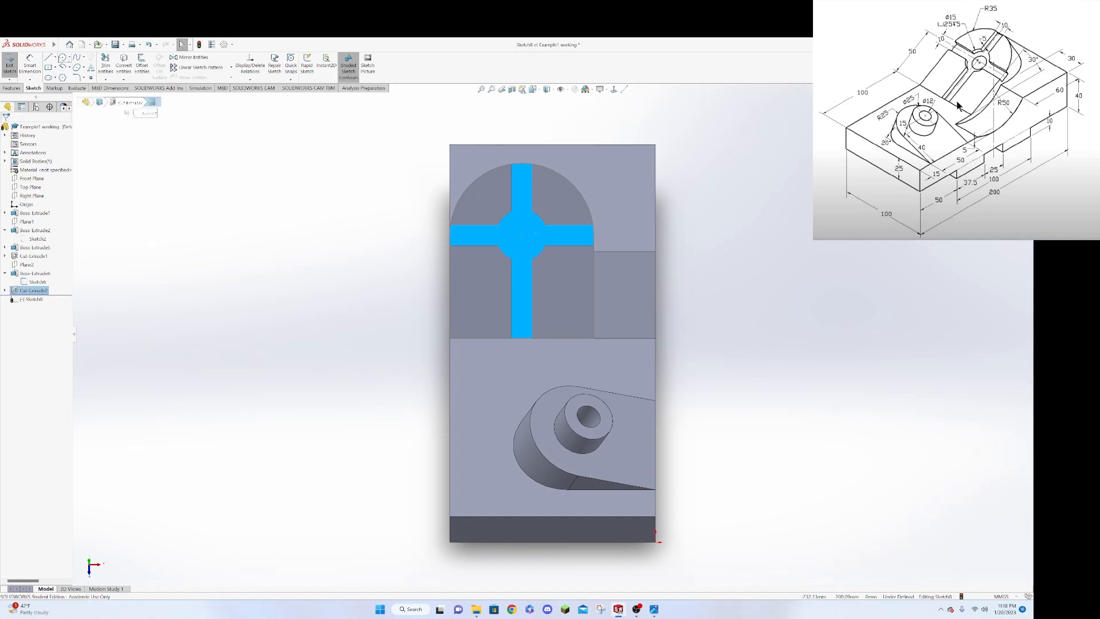
click(61, 57)
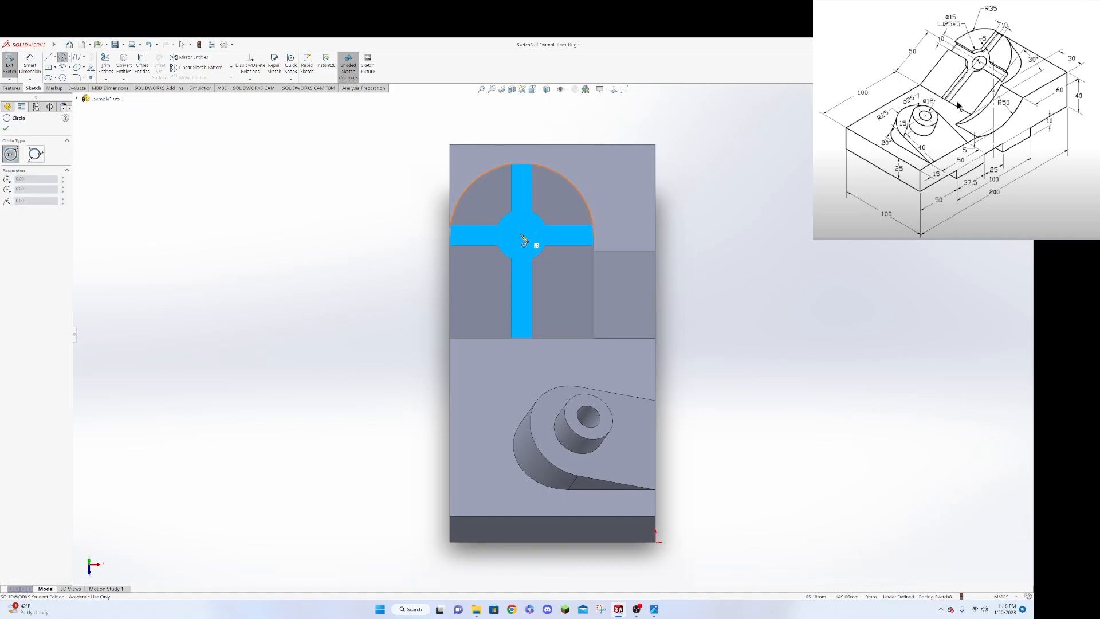
click(522, 235)
click(531, 249)
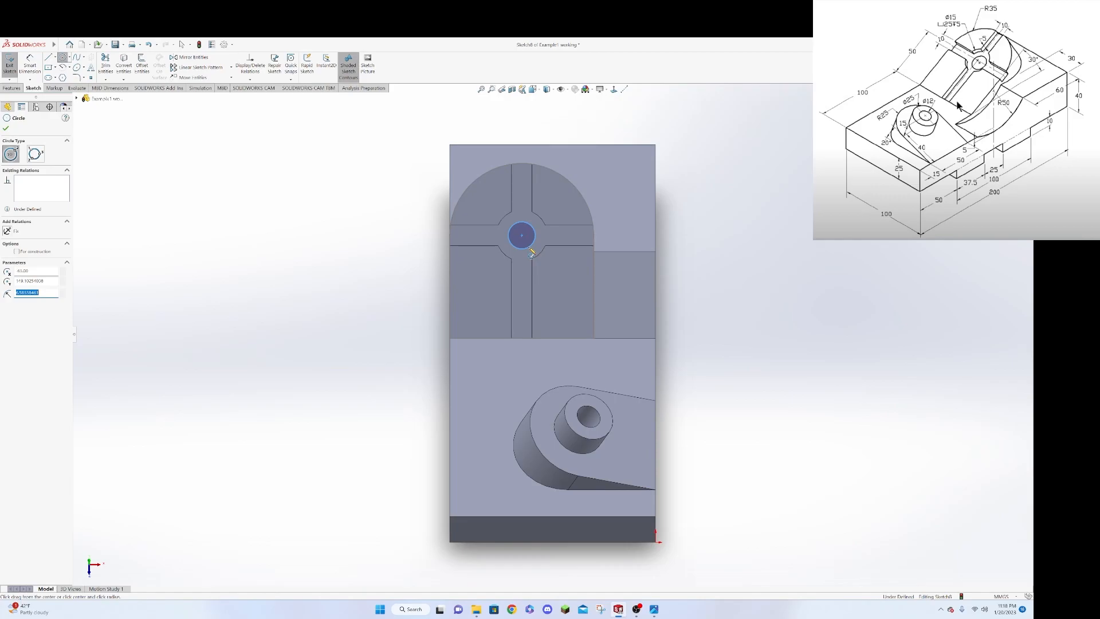
Set the radius of the circle at the recess centre to 7.5 mm.
text(7)
key(Return)
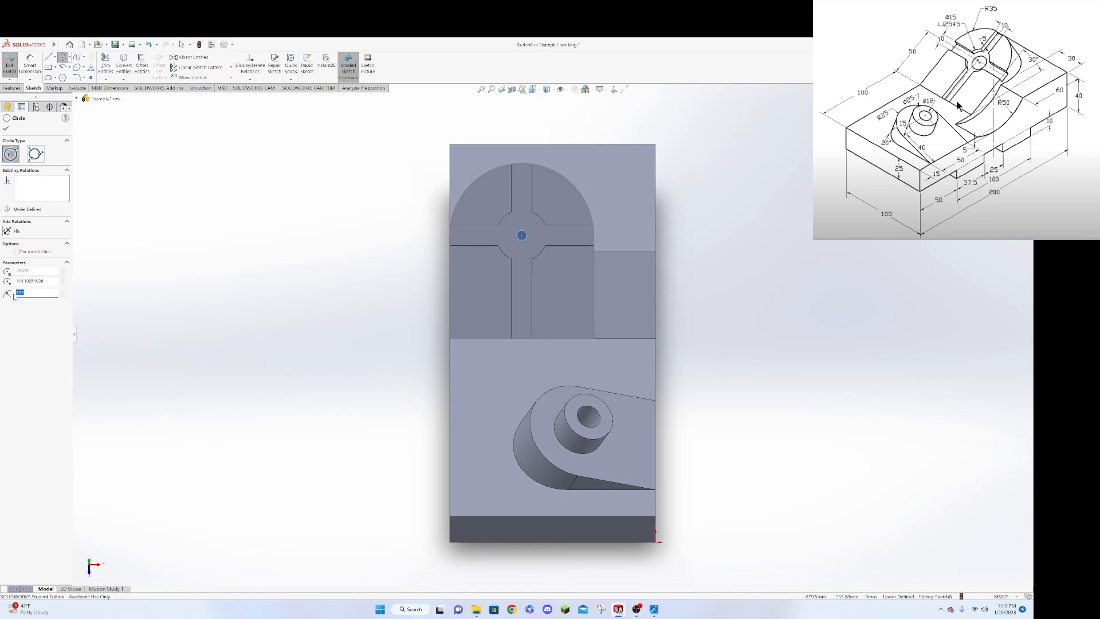
text(7)
key(Return)
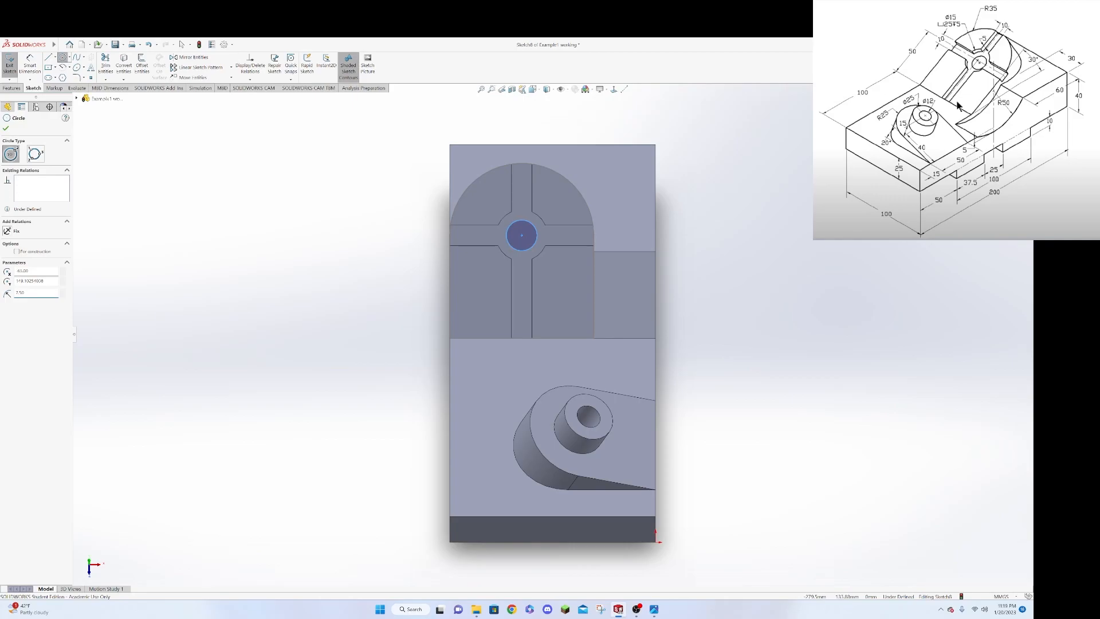
click(6, 127)
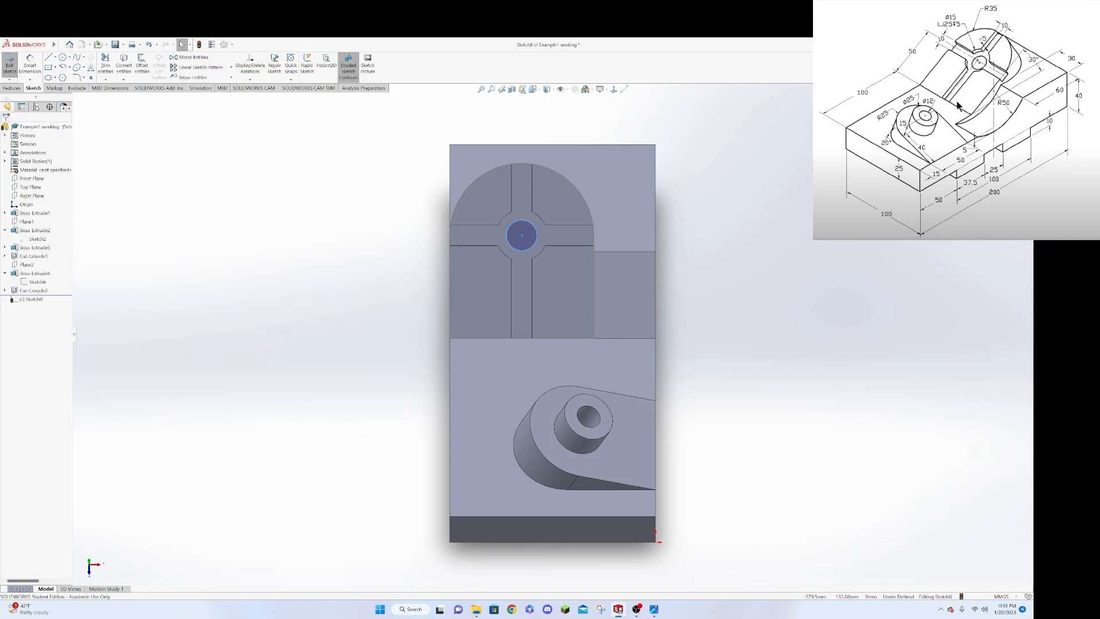
Cut the 7.5 mm radius circle through the whole part with Extruded Cut set to Through All.
click(13, 88)
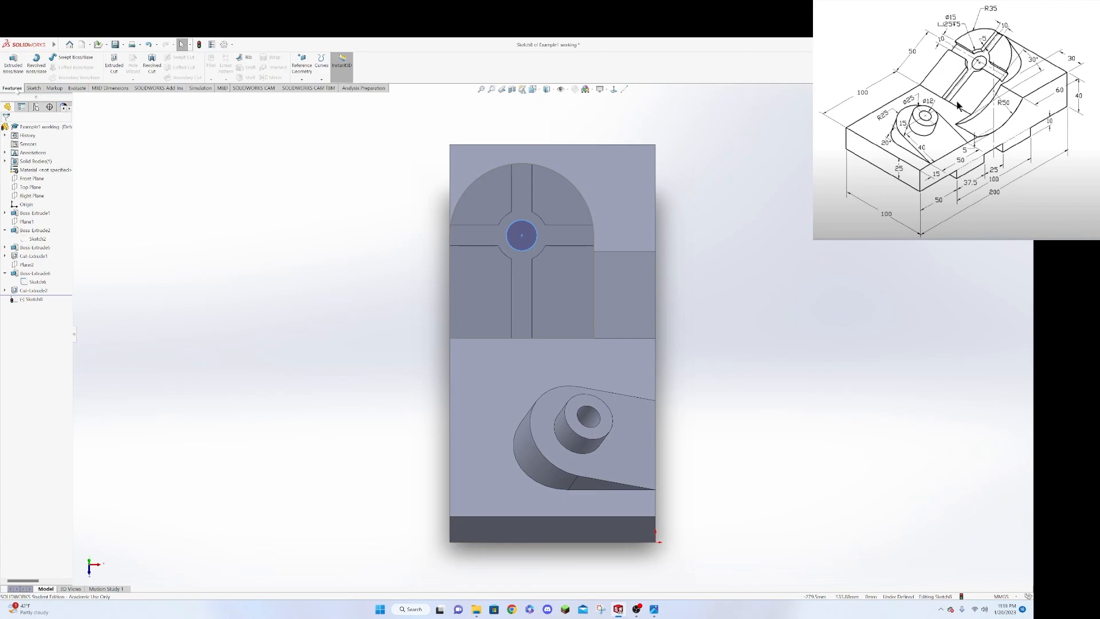
click(114, 64)
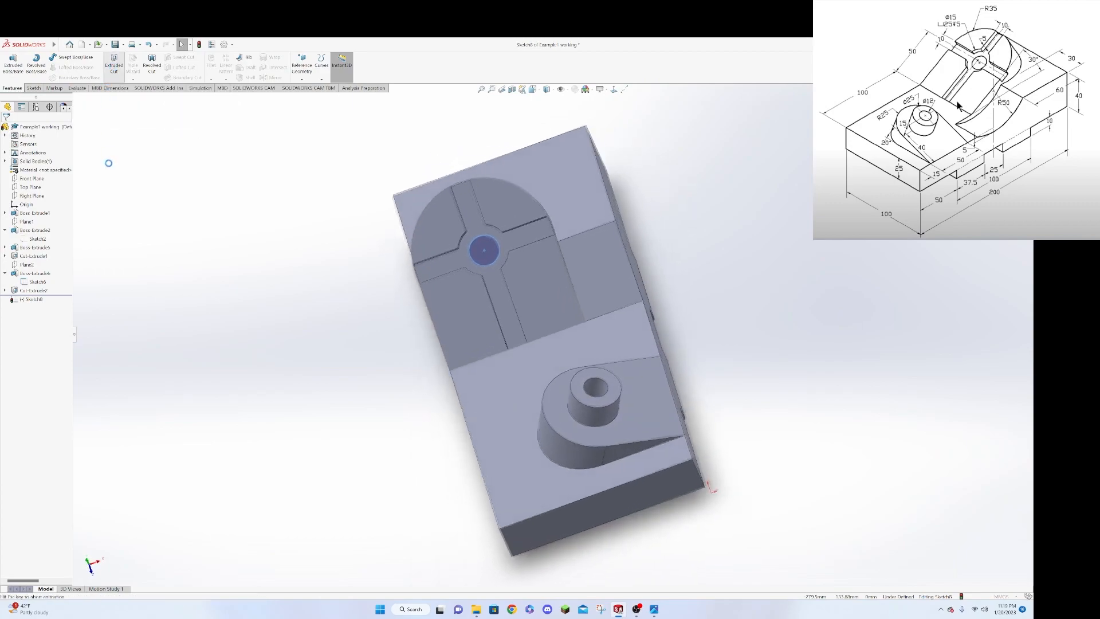
click(62, 170)
click(51, 187)
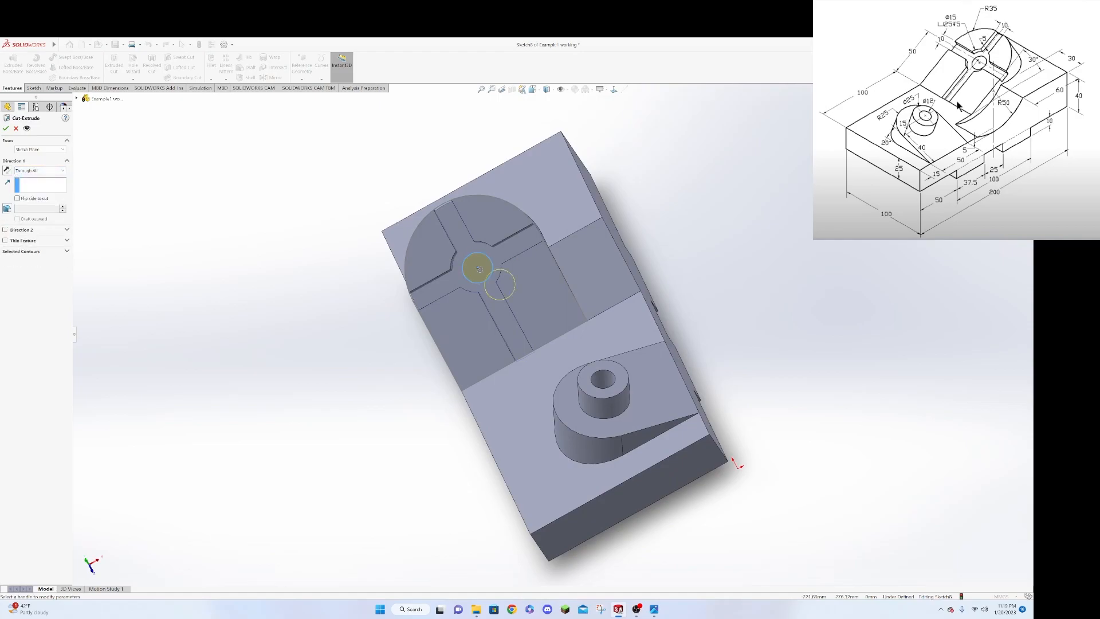
click(6, 127)
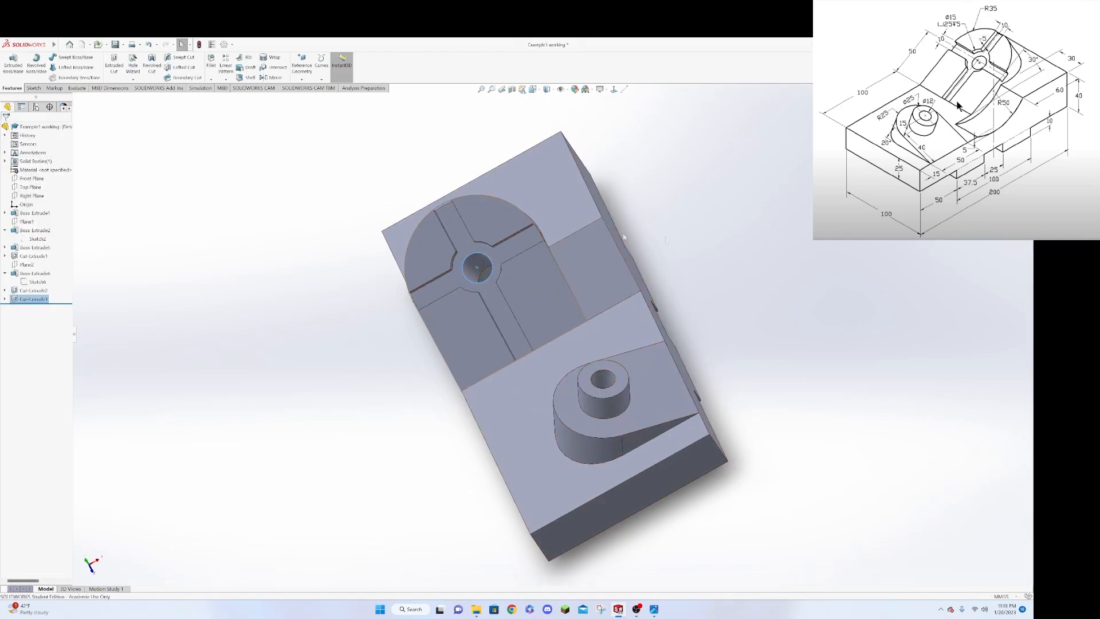
mouse_move(817, 257)
middle_down()
mouse_move(808, 302)
mouse_move(994, 251)
mouse_move(822, 277)
mouse_move(821, 243)
middle_up()
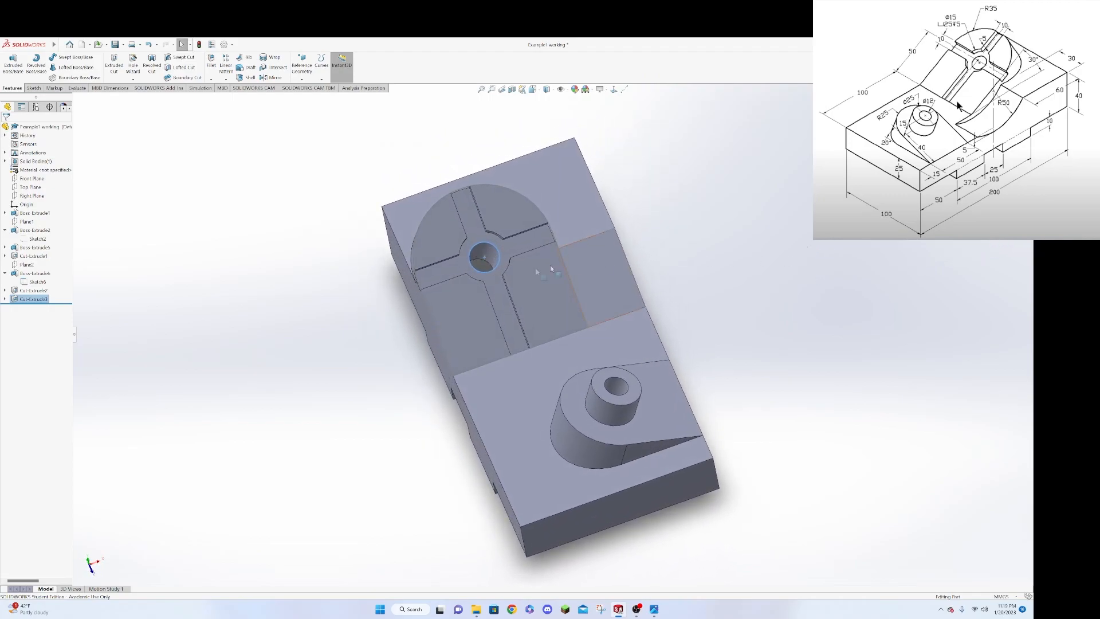
middle_drag(470, 286, 253, 312)
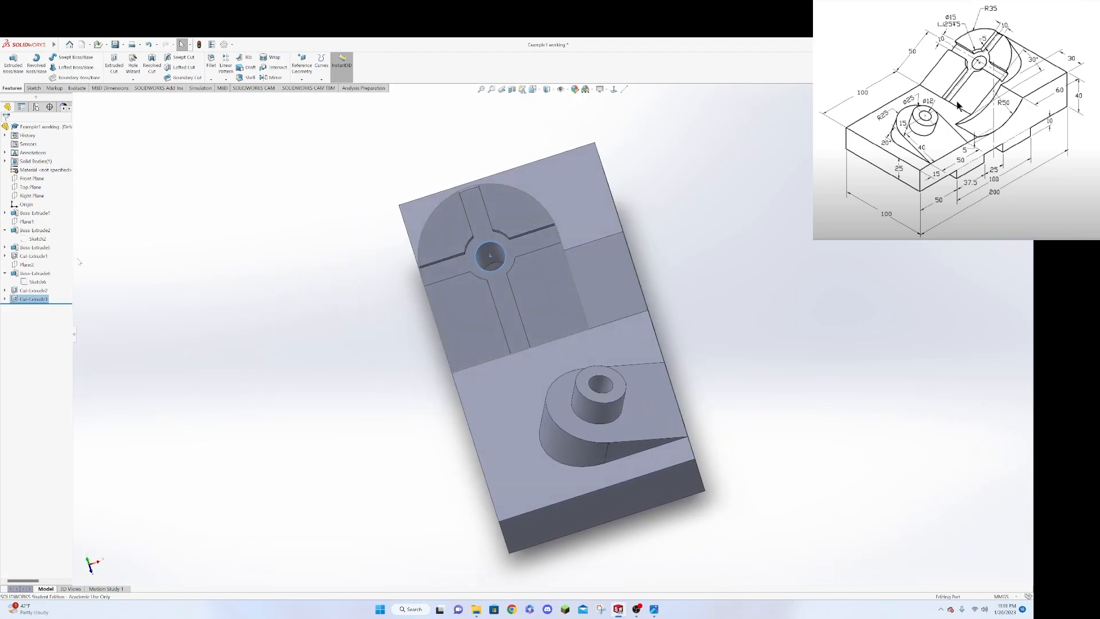
right_click(35, 284)
click(38, 272)
middle_drag(700, 266, 687, 344)
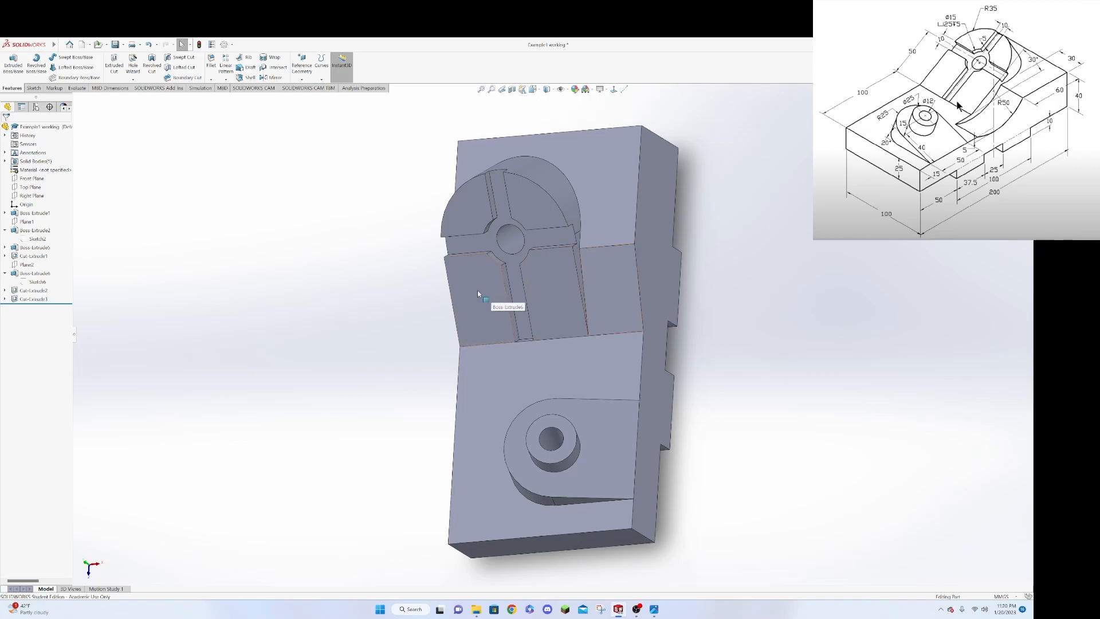
Start a sketch on the Right Plane and draw a circle about 51 mm in diameter above the foot of the sloped face.
right_click(37, 197)
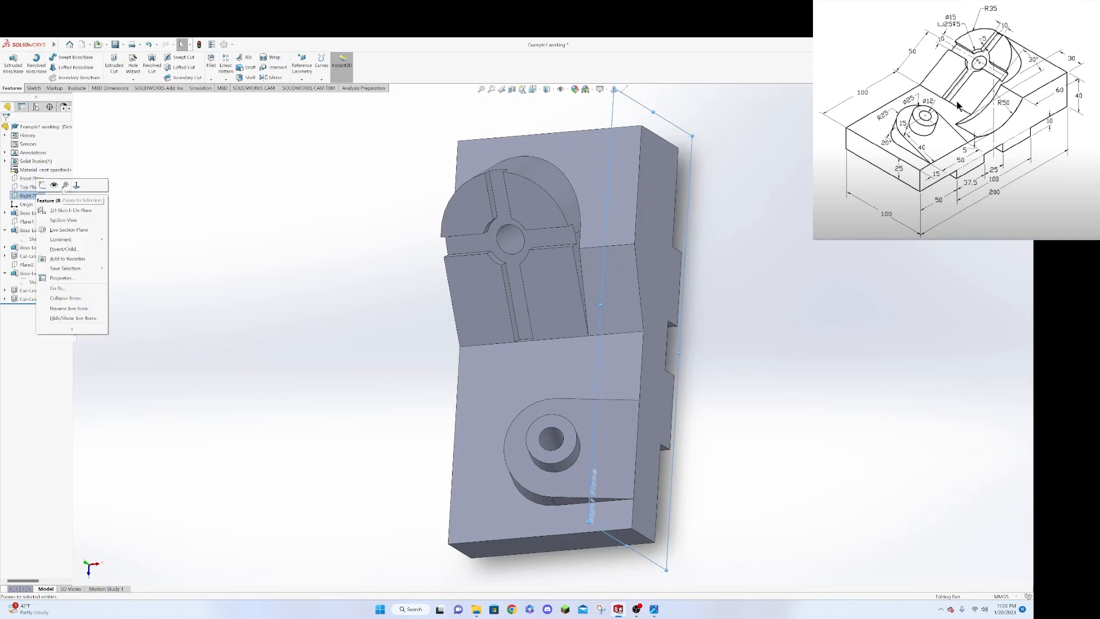
click(79, 187)
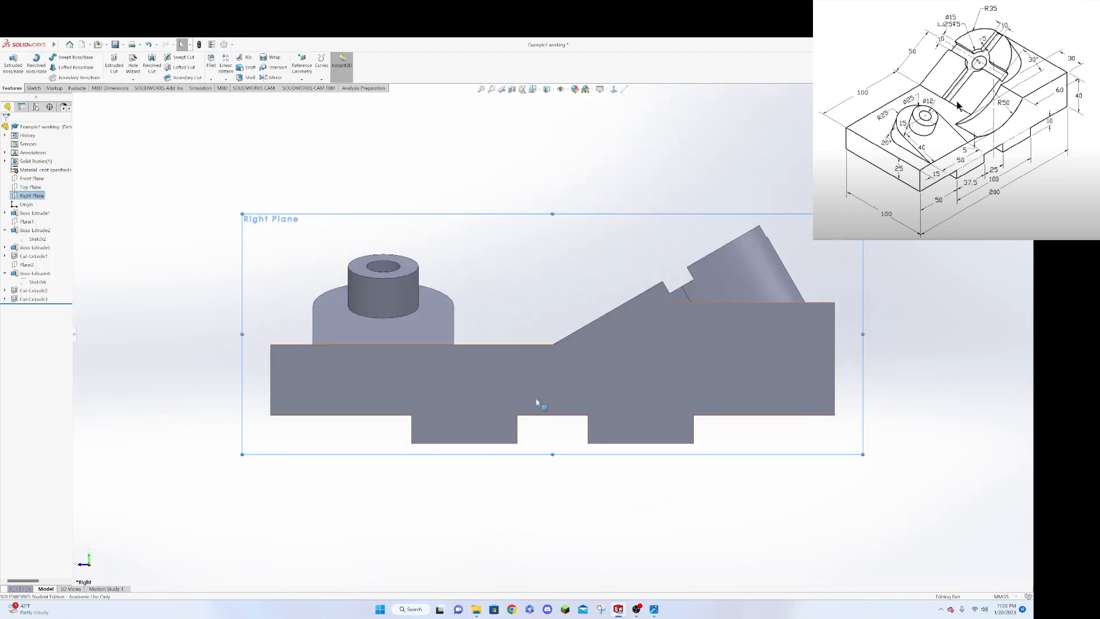
middle_drag(525, 412, 576, 401)
scroll(538, 401, down, 1)
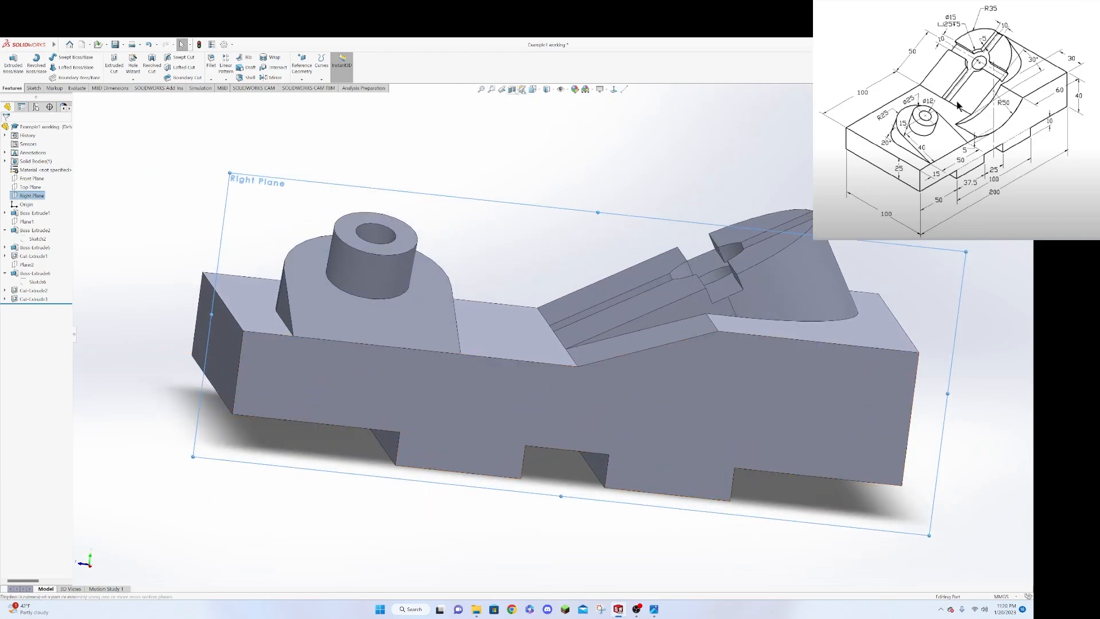
click(613, 90)
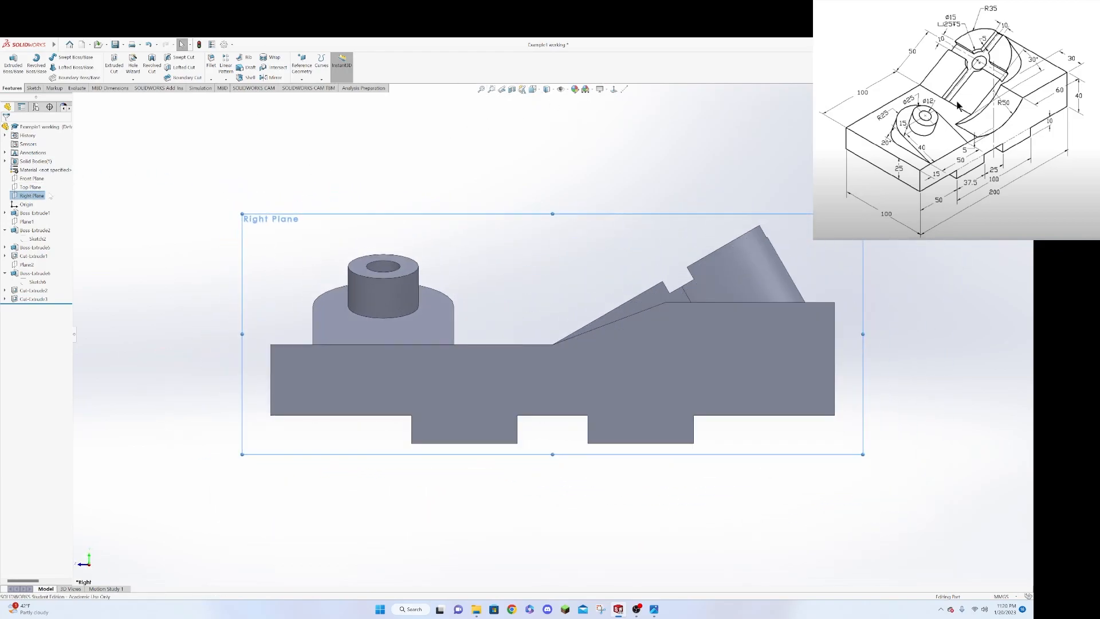
right_click(45, 196)
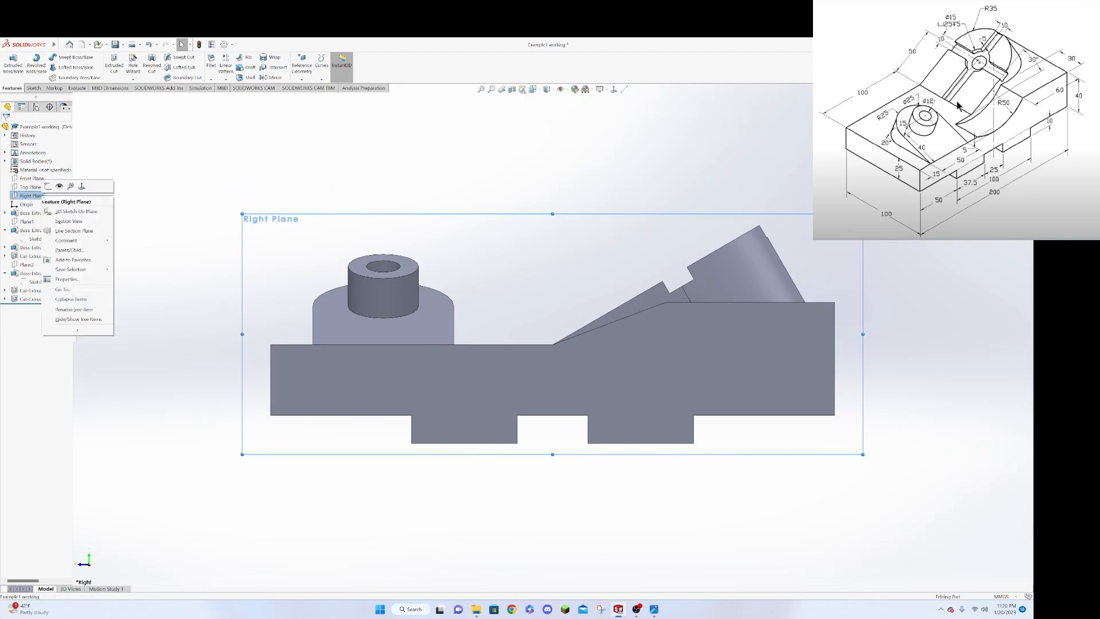
click(47, 187)
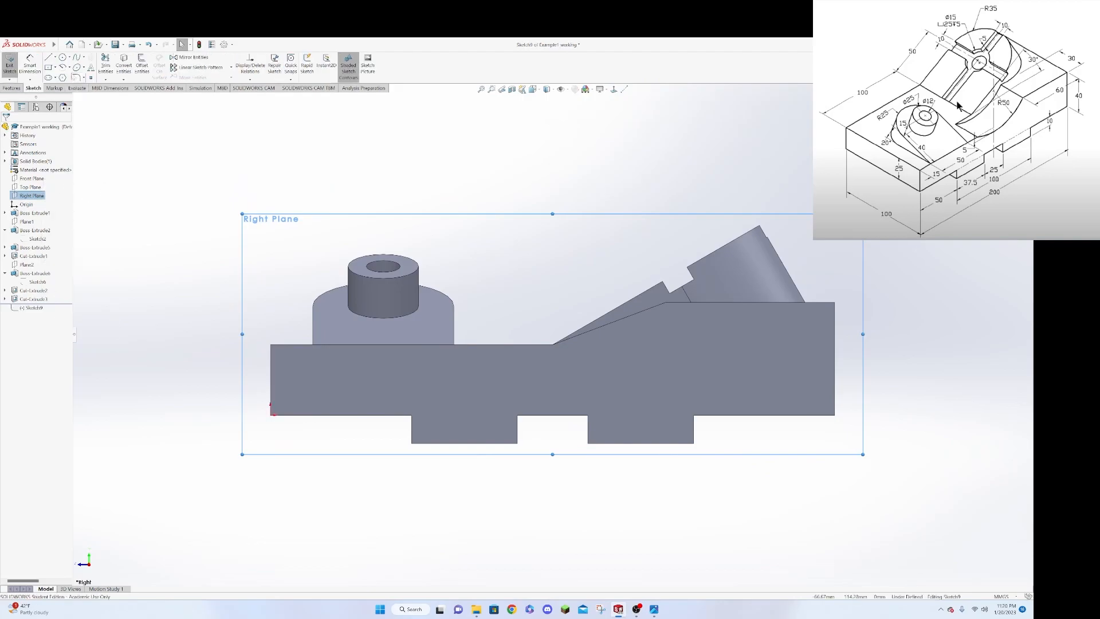
click(63, 58)
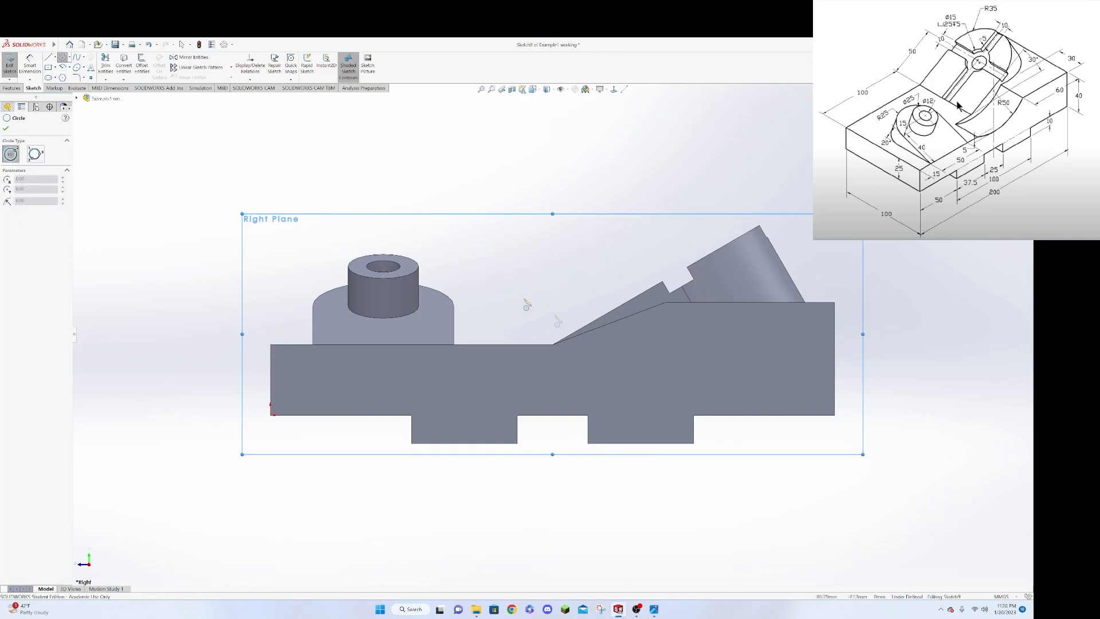
click(546, 236)
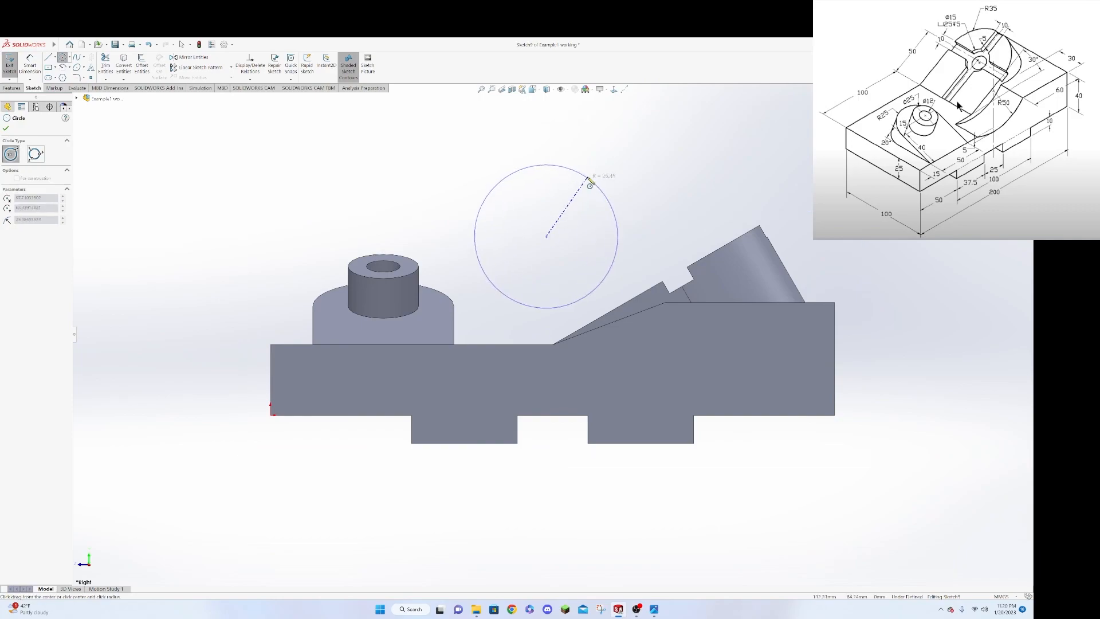
click(603, 189)
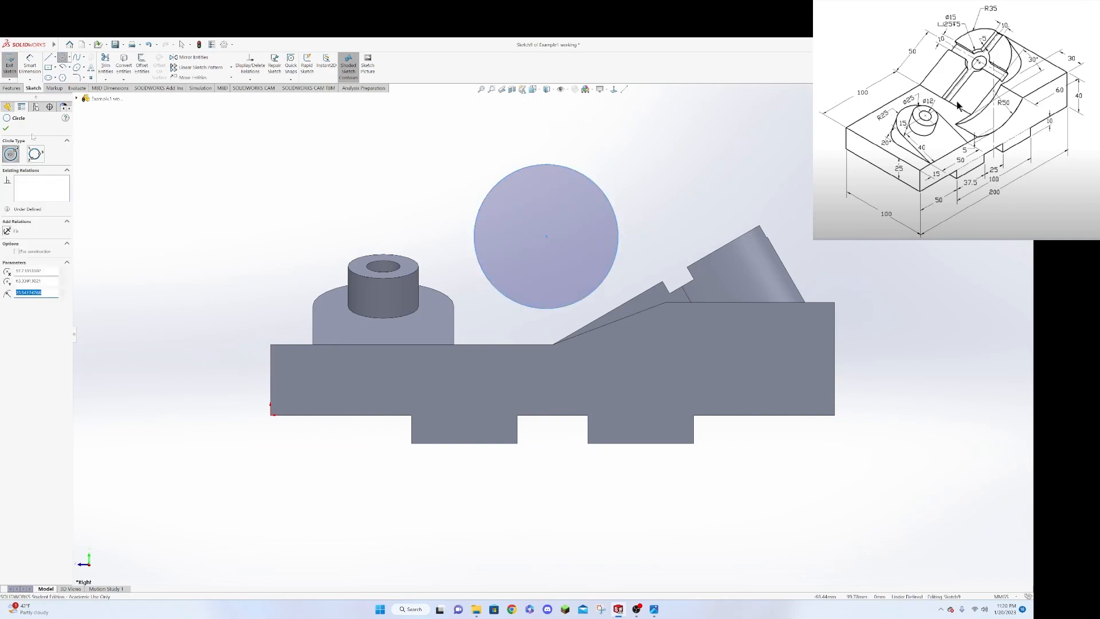
click(6, 128)
Dimension the diameter of the circle on the Right Plane at 100 mm.
click(29, 64)
click(602, 184)
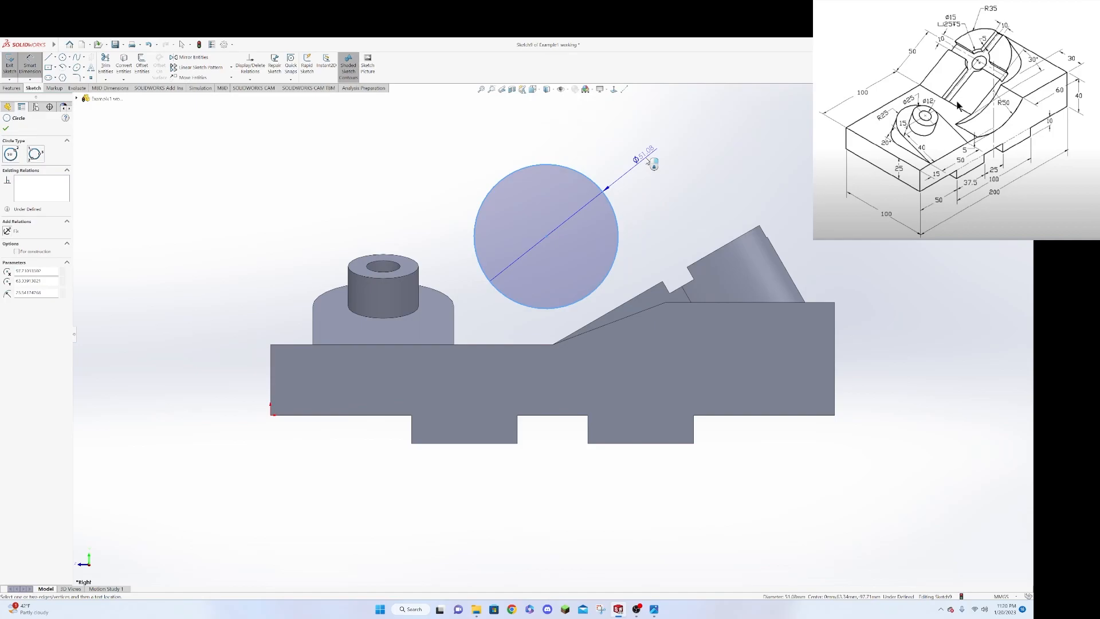
click(653, 164)
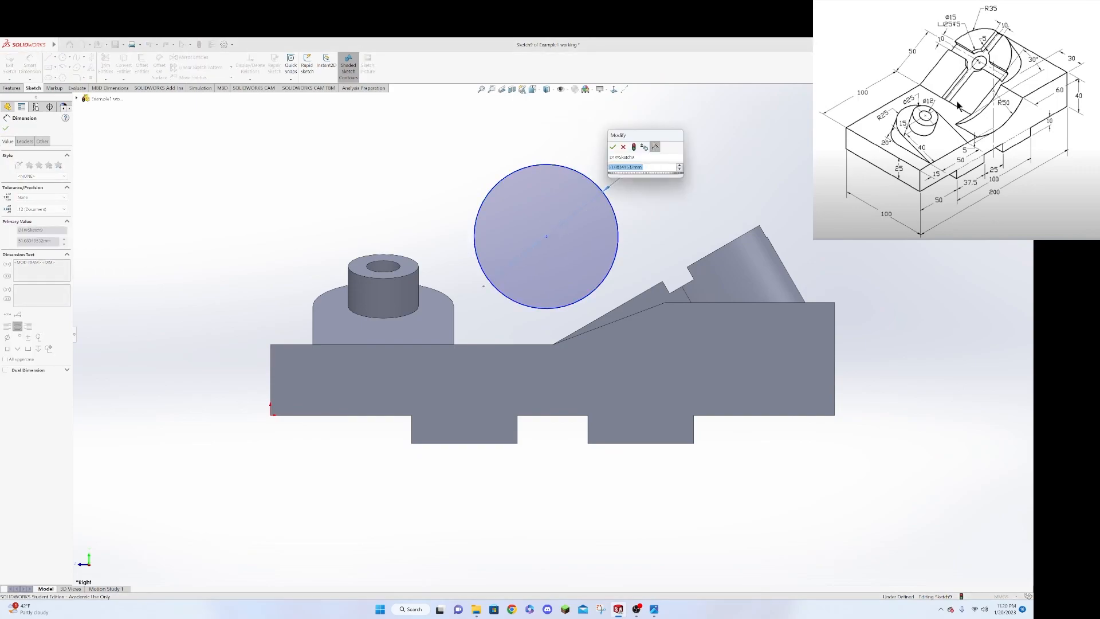
text(100)
key(Return)
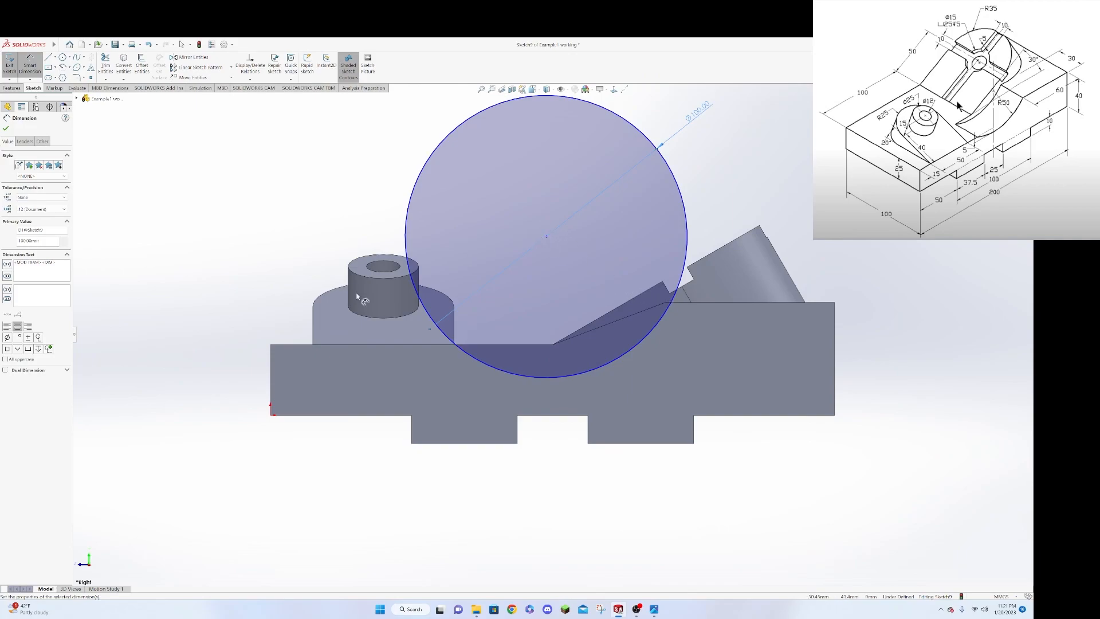
click(6, 129)
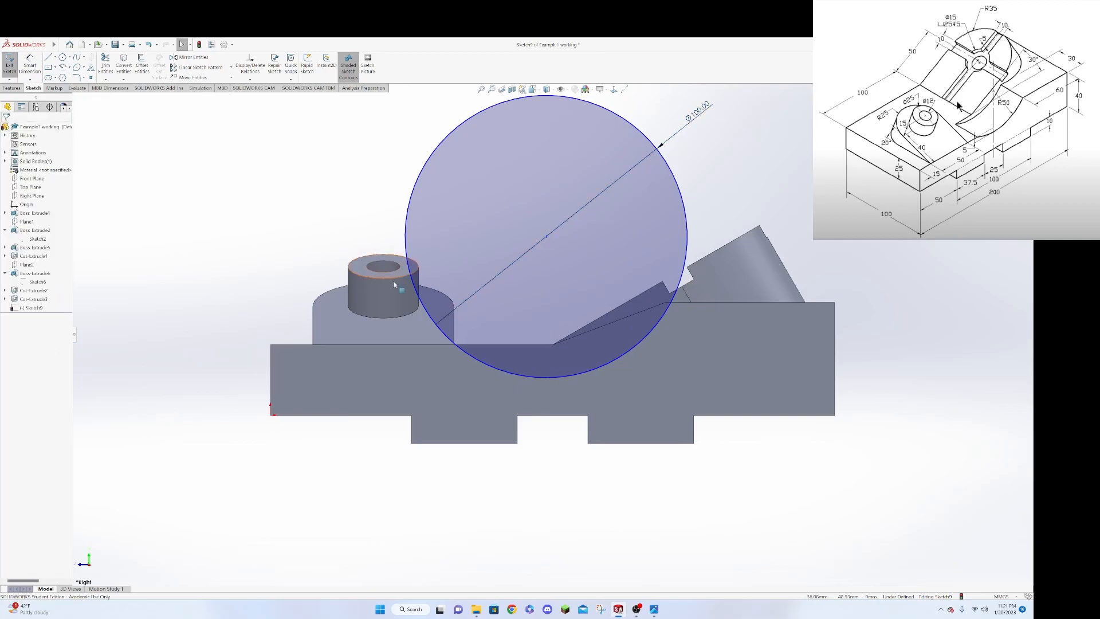
Add a vertical relation between the circle's centre and the vertex at the foot of the sloped face.
click(547, 237)
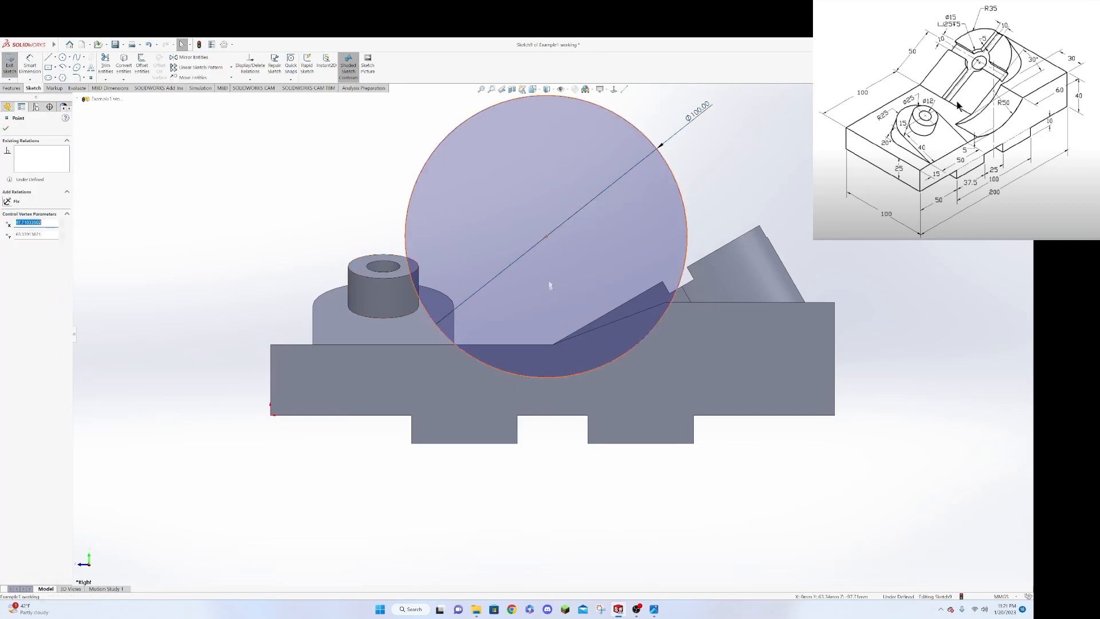
ctrl+click(552, 344)
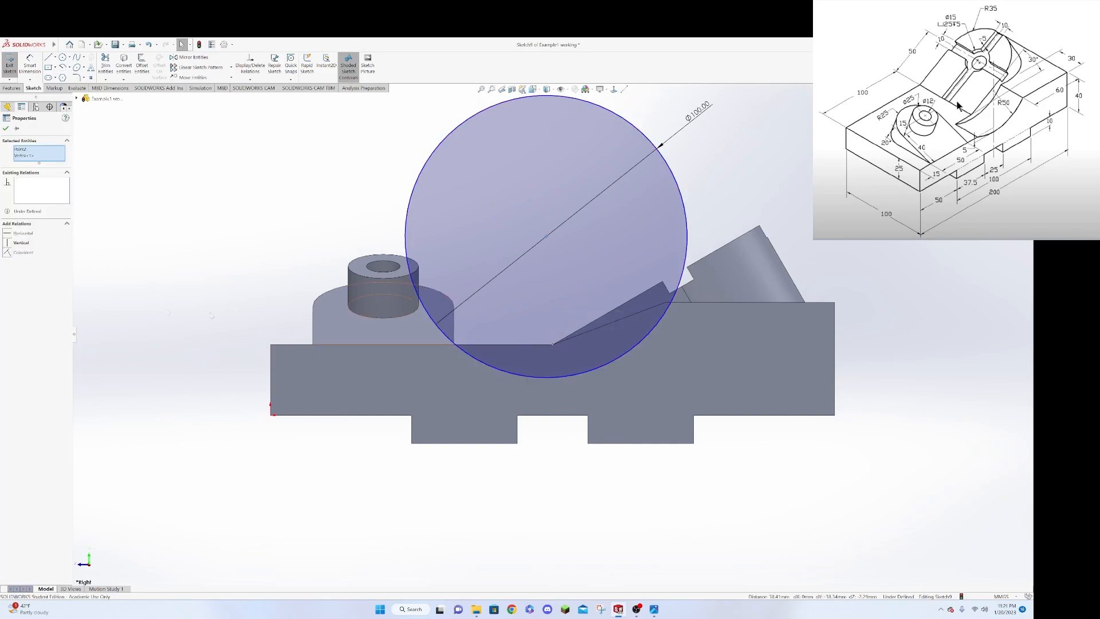
click(23, 242)
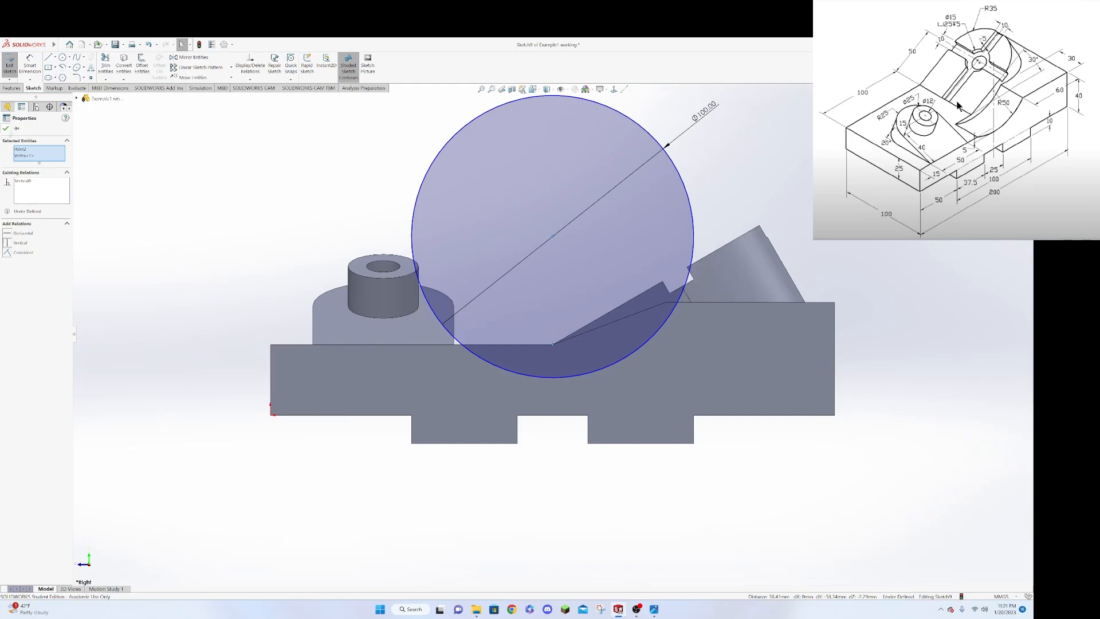
Dimension the circle's centre 45 mm above the top edge of the lower base section.
key(Escape)
click(29, 63)
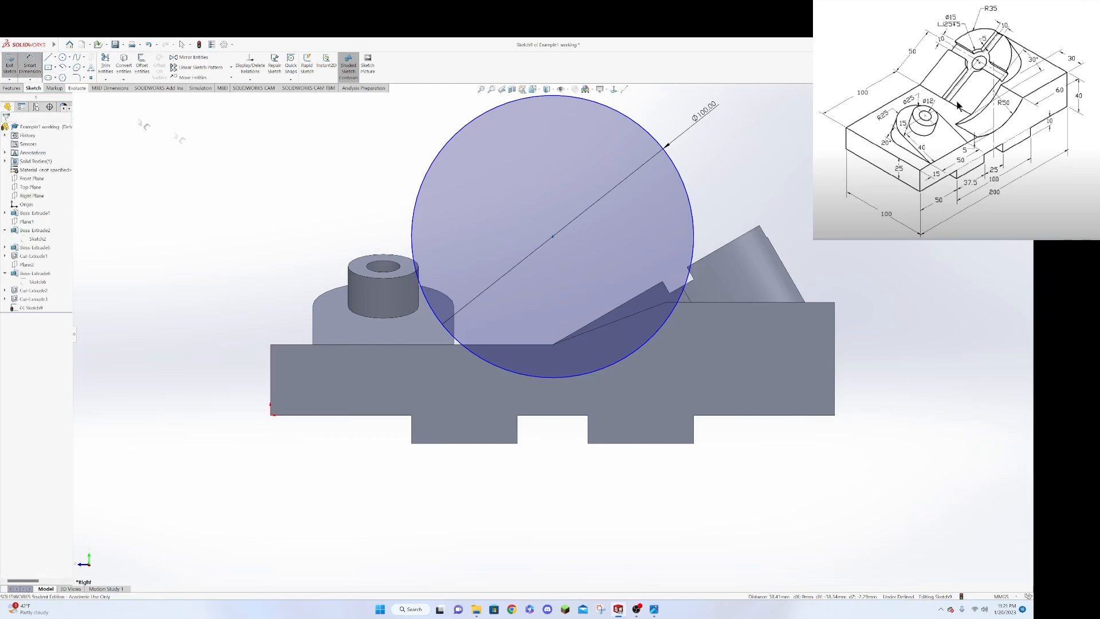
click(552, 236)
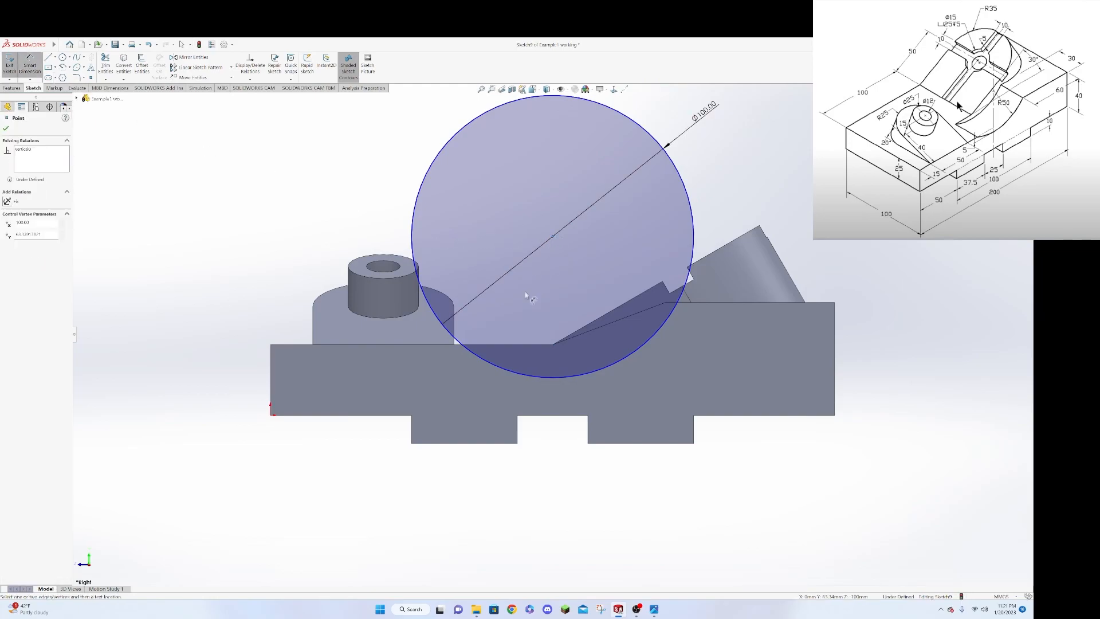
click(541, 344)
click(207, 298)
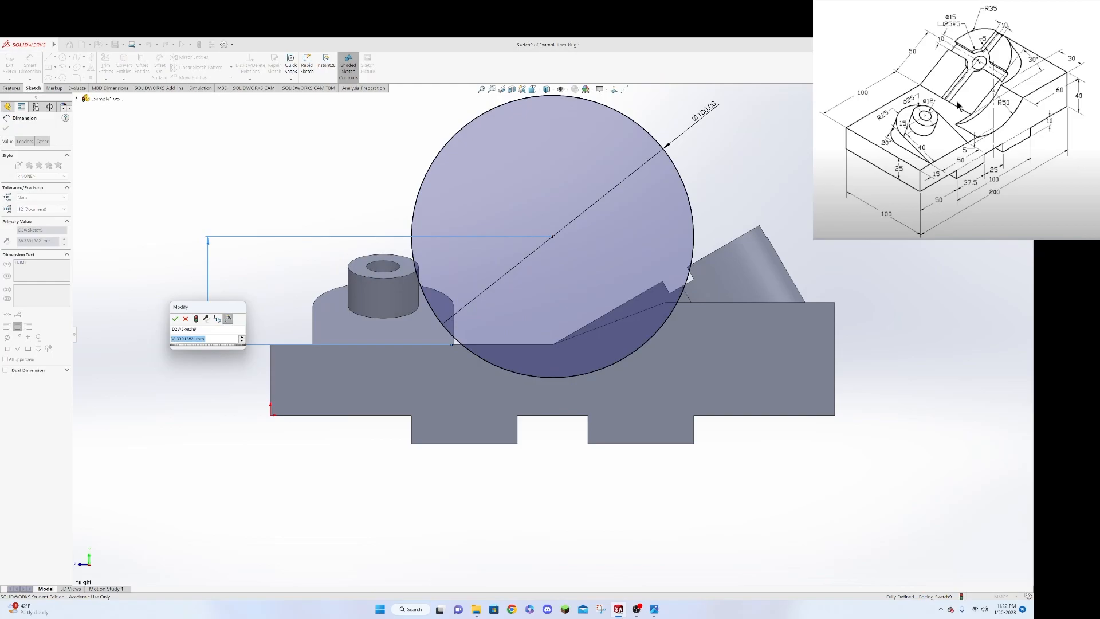
text(4)
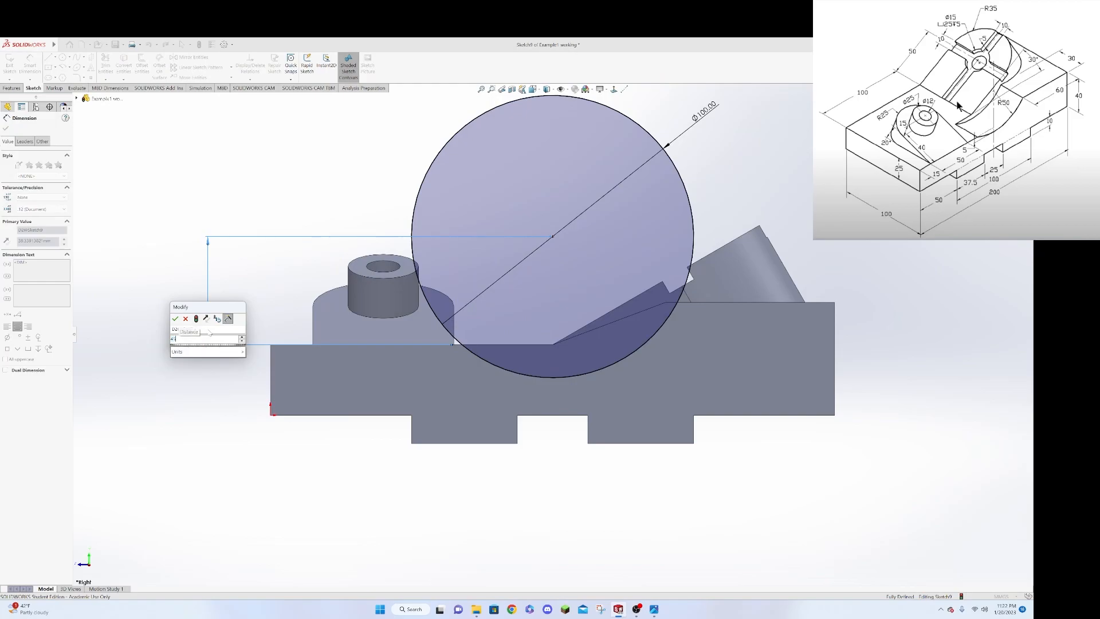
text(5)
key(Return)
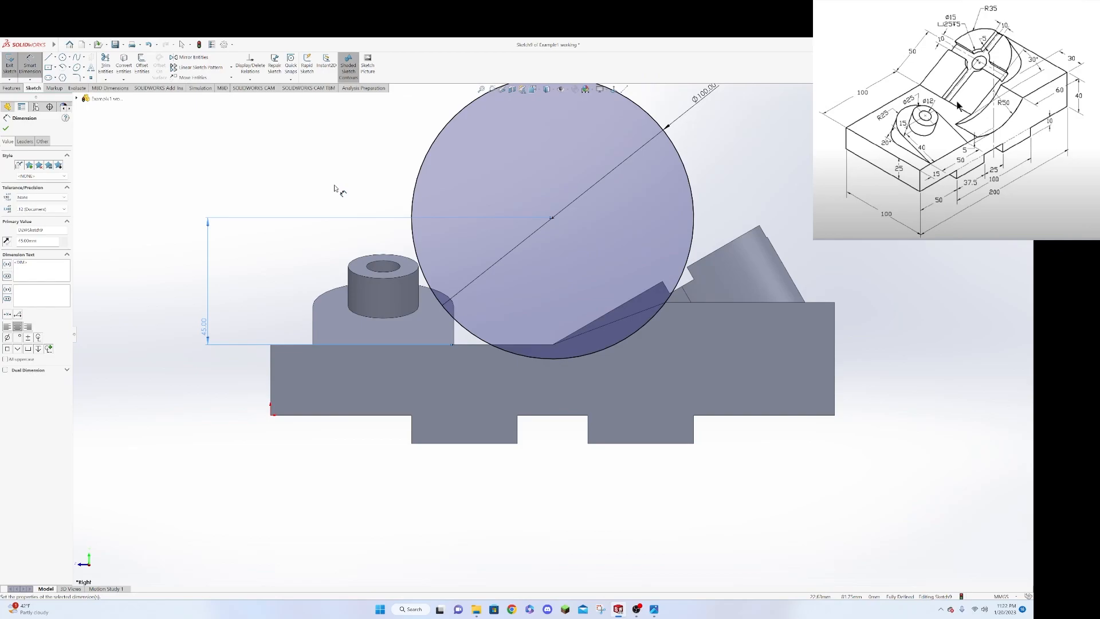
click(5, 128)
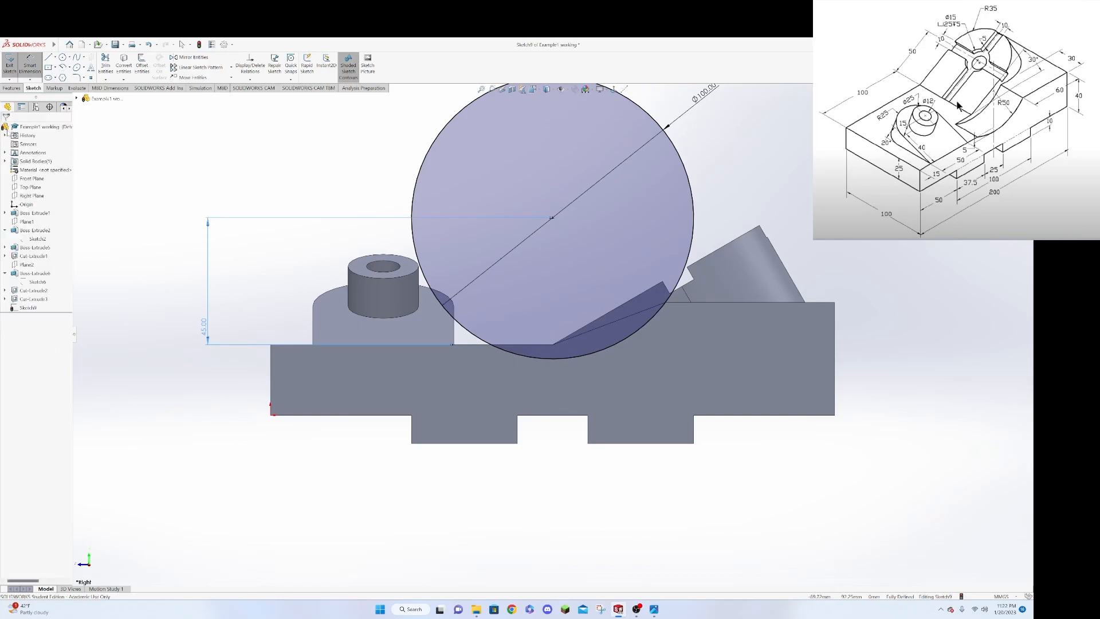
key(Escape)
Draw a vertical line across the 100 mm circle, between its centre and the small cylindrical boss, with both ends on the circle.
middle_drag(220, 170, 273, 381)
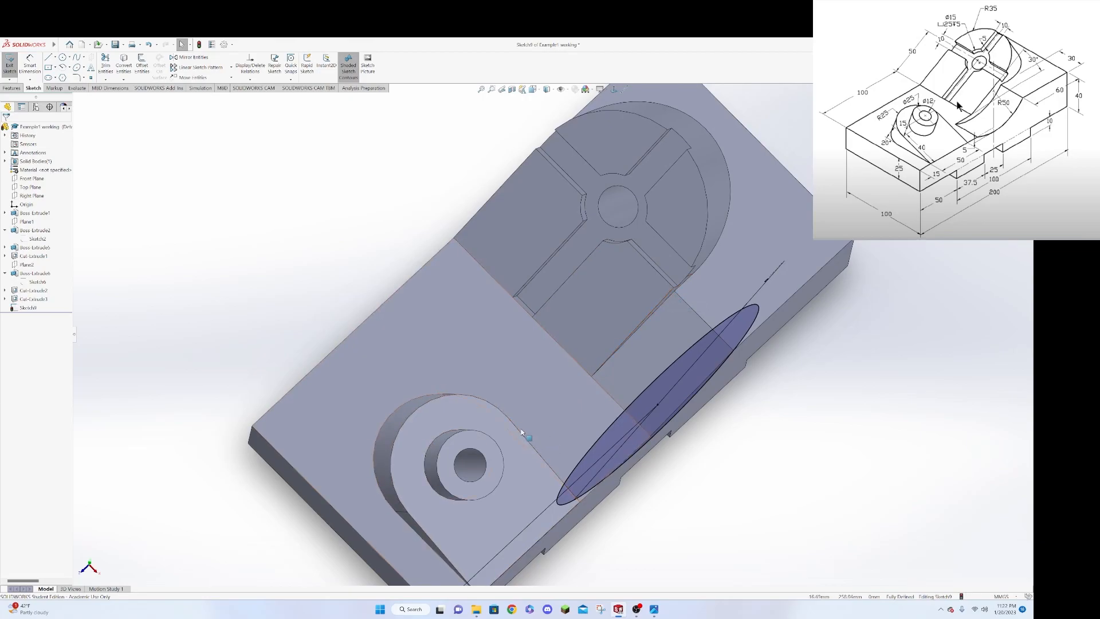
middle_drag(523, 445, 457, 232)
scroll(457, 232, down, 2)
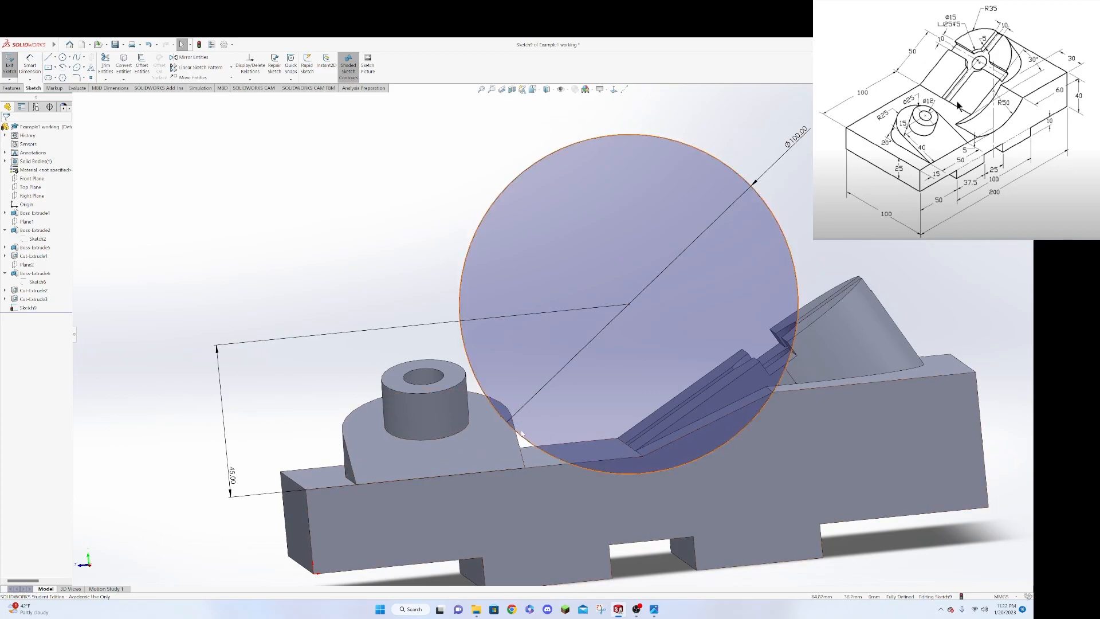
mouse_move(577, 423)
middle_down()
mouse_move(583, 396)
mouse_move(581, 428)
middle_up()
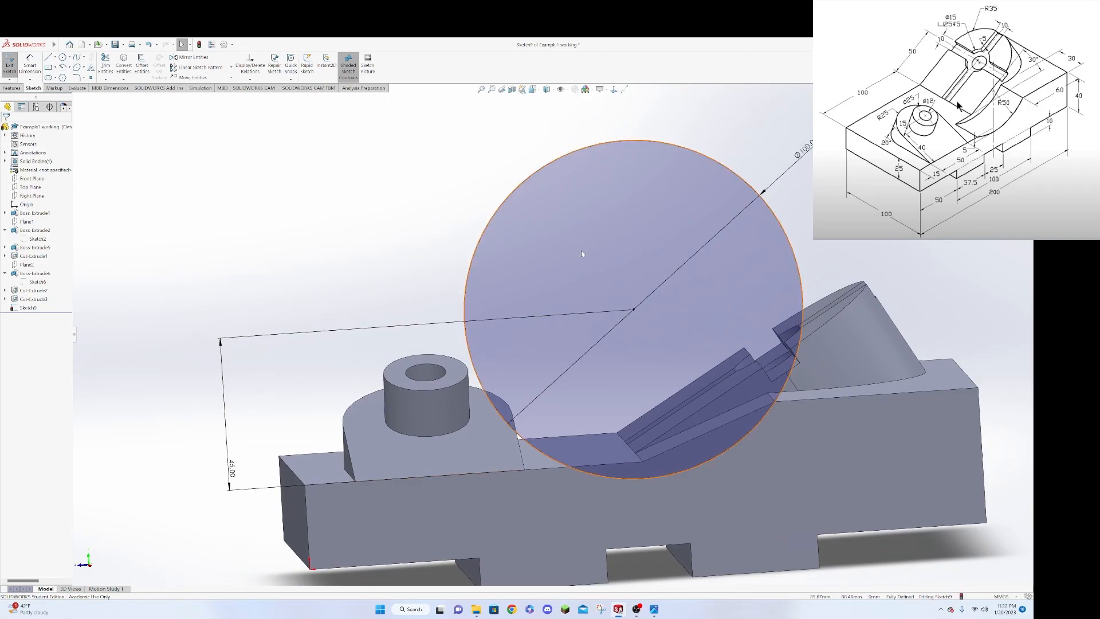
right_click(665, 367)
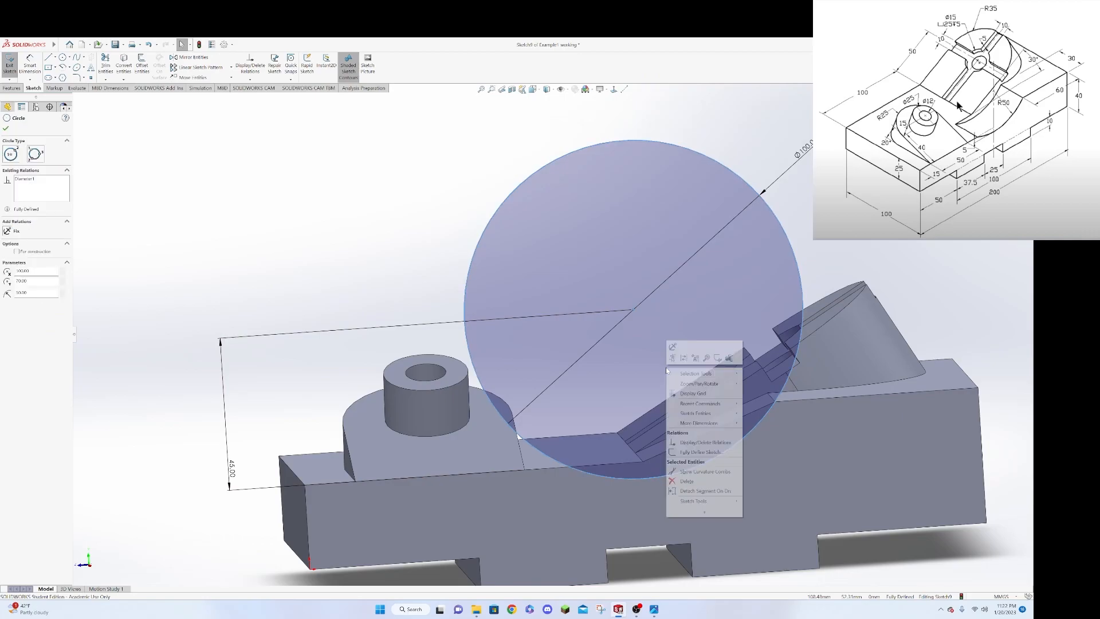
click(613, 89)
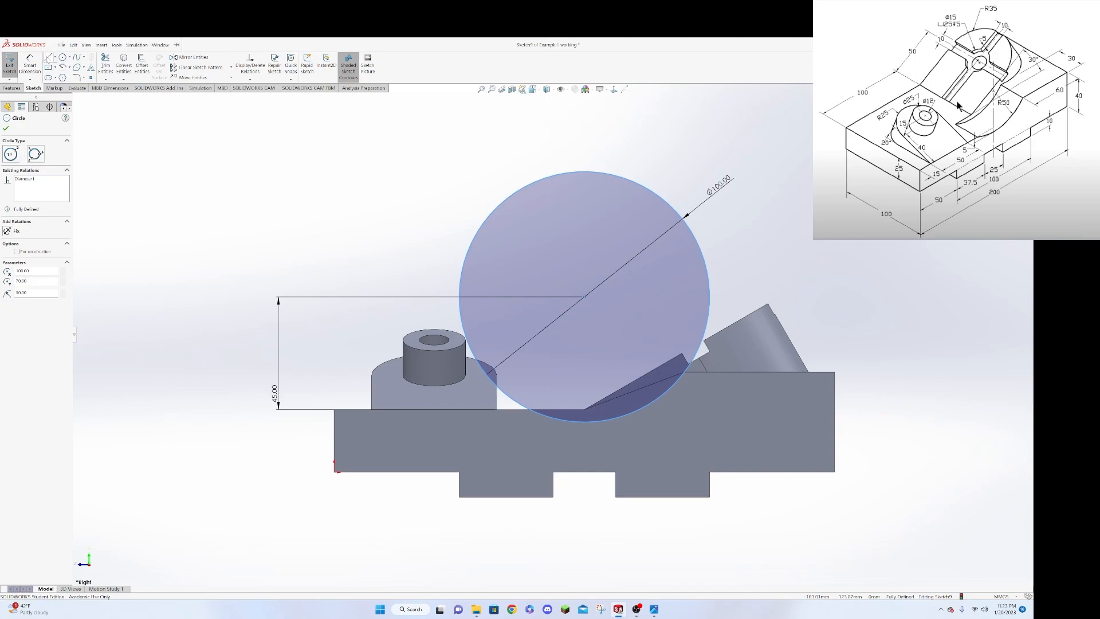
click(48, 57)
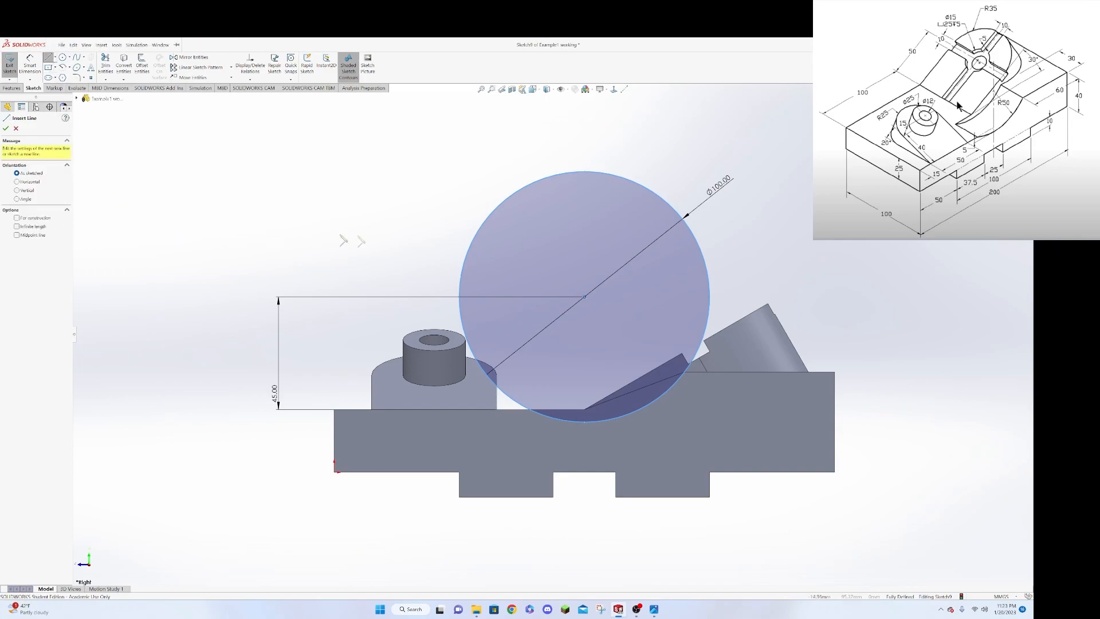
click(510, 396)
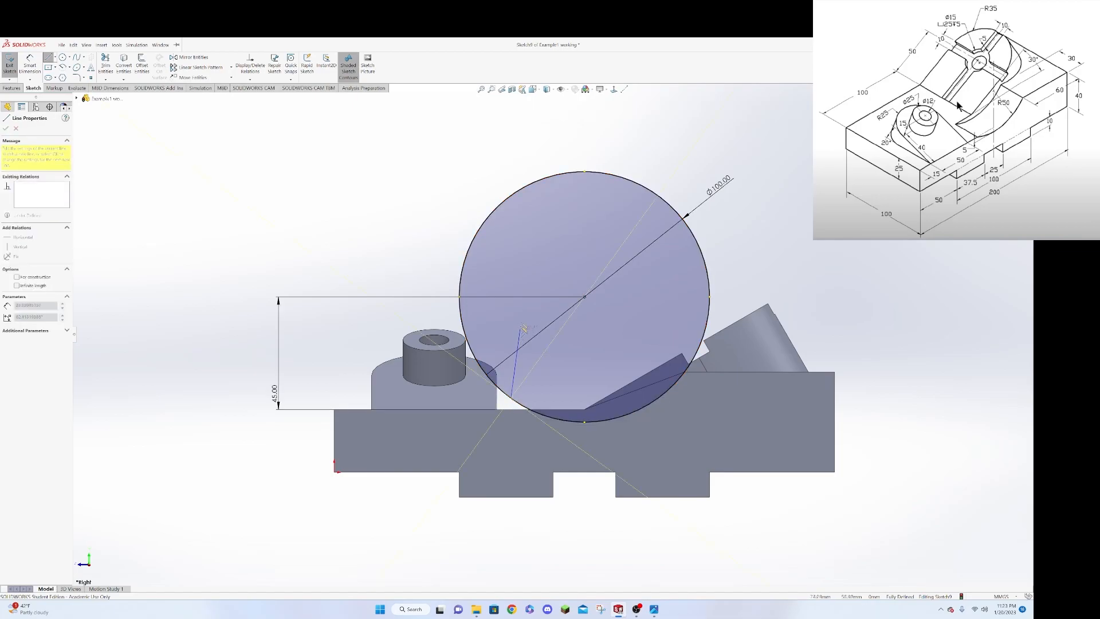
click(511, 196)
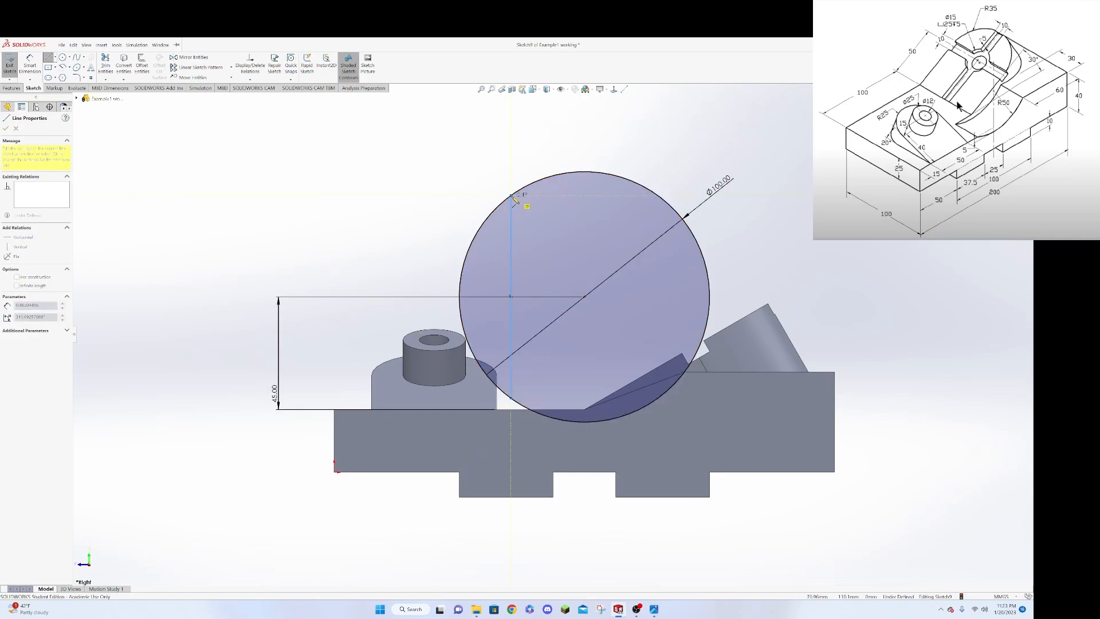
key(Escape)
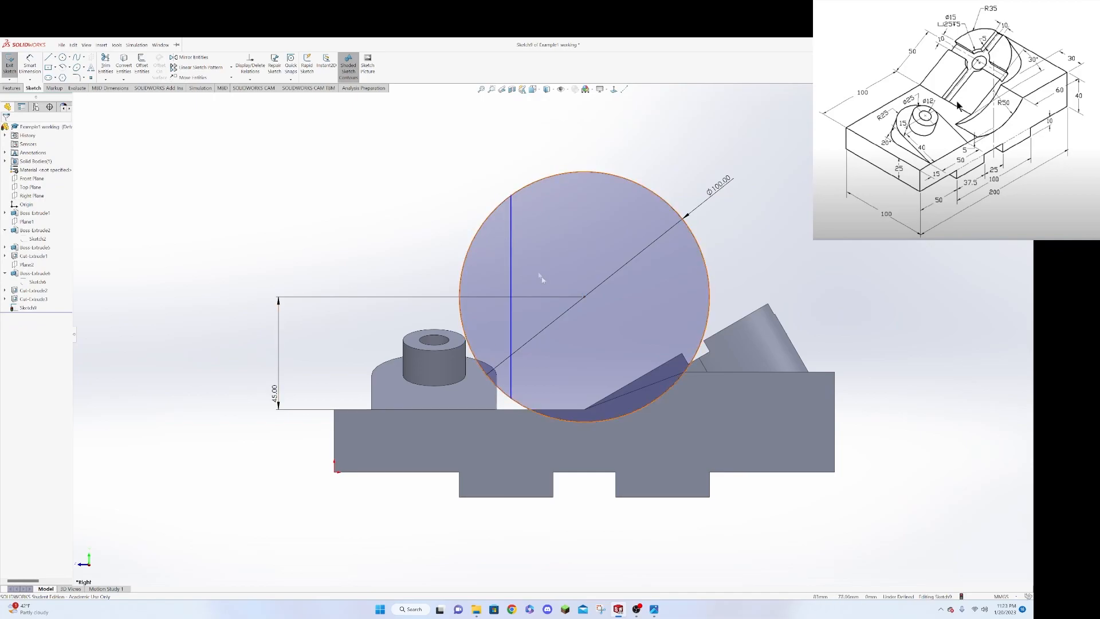
Trim away the arc of the circle that lies beyond the vertical line, on the side of the small cylindrical boss.
click(105, 64)
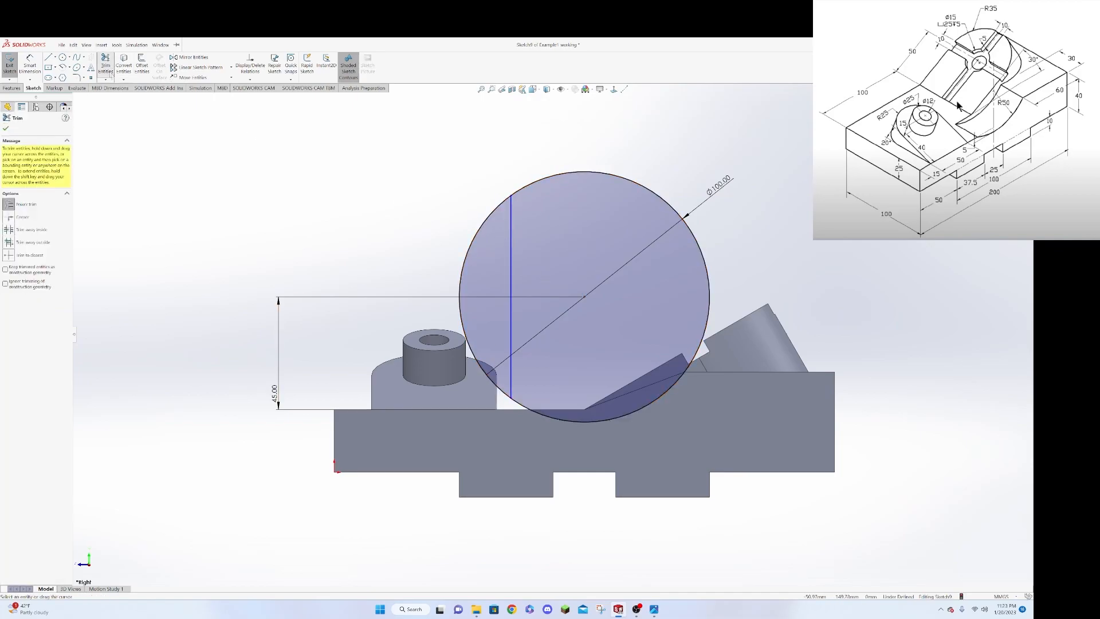
drag(455, 222, 474, 241)
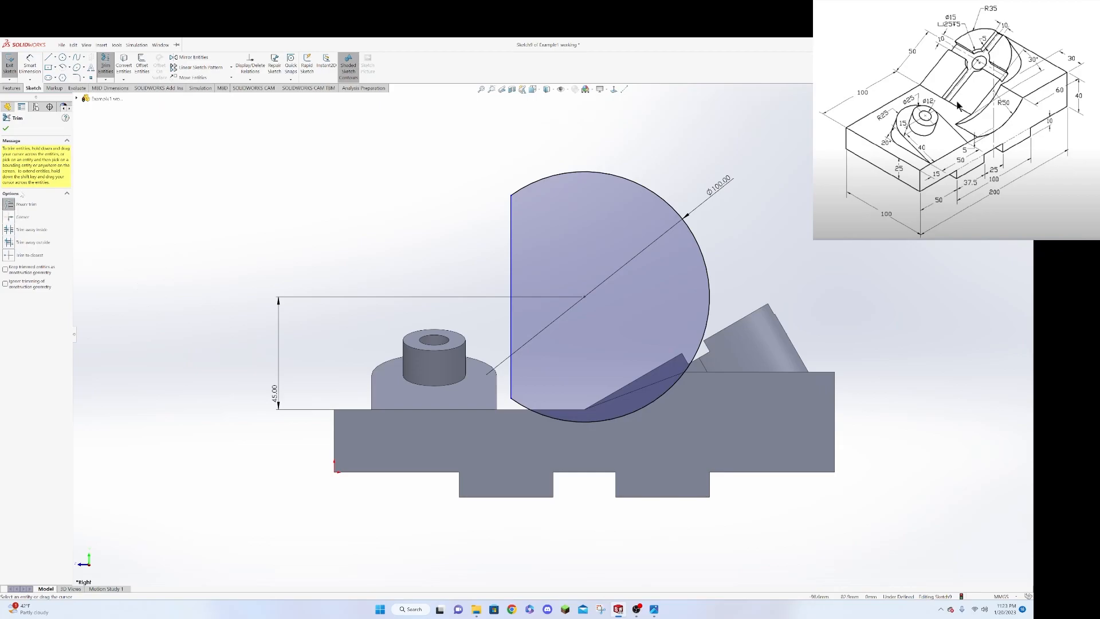
click(6, 128)
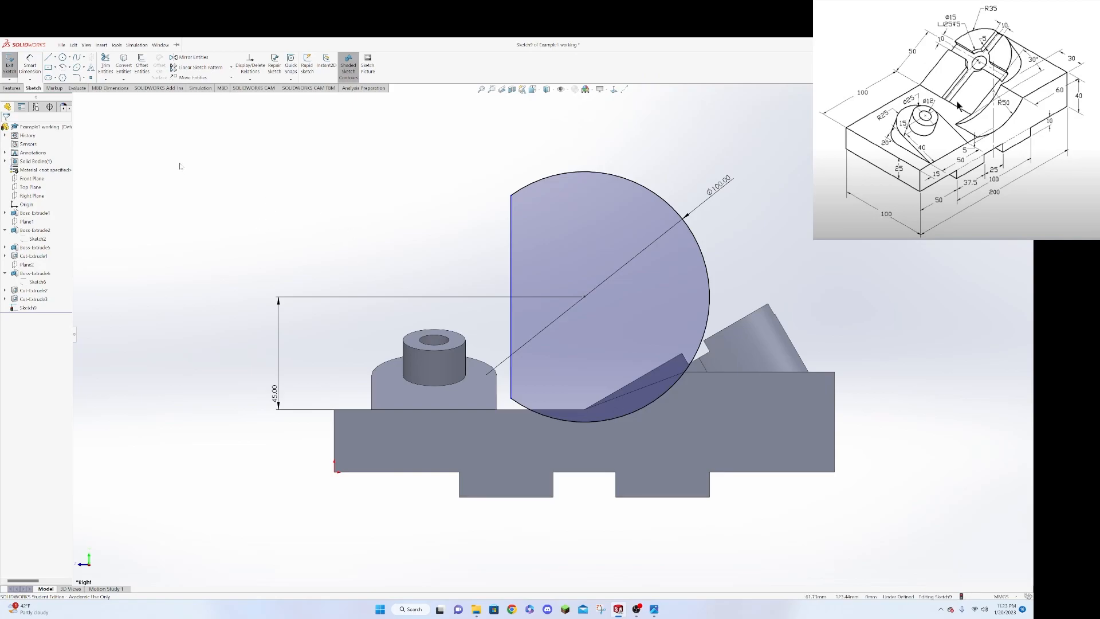
Cut the trimmed circle profile with Extruded Cut set to Up To Surface, ending at the side face of the sloped boss.
click(12, 87)
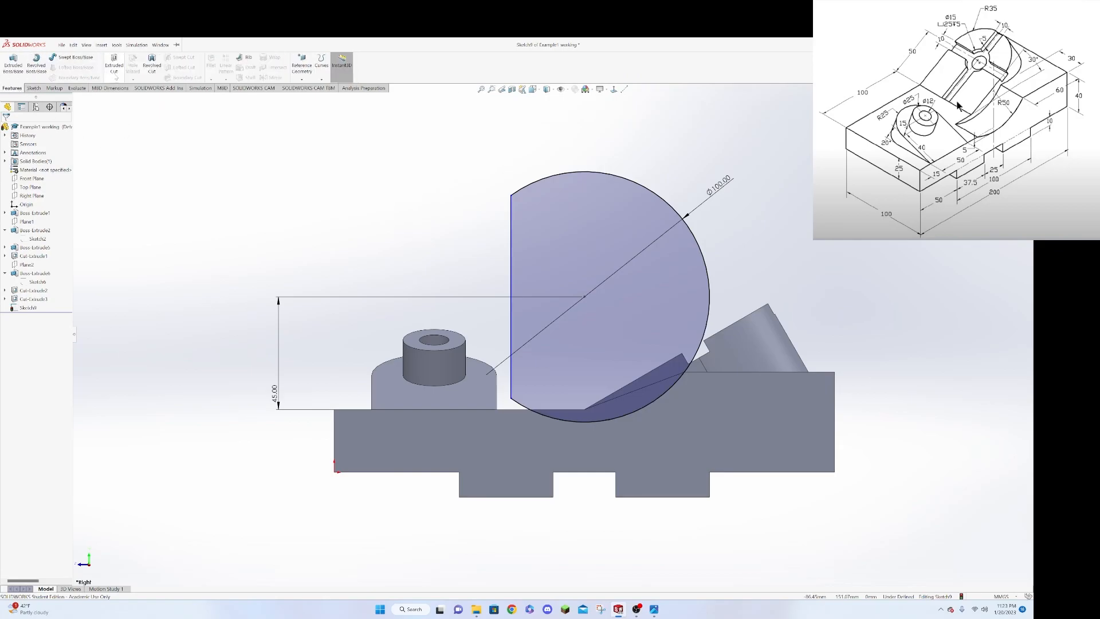
click(114, 66)
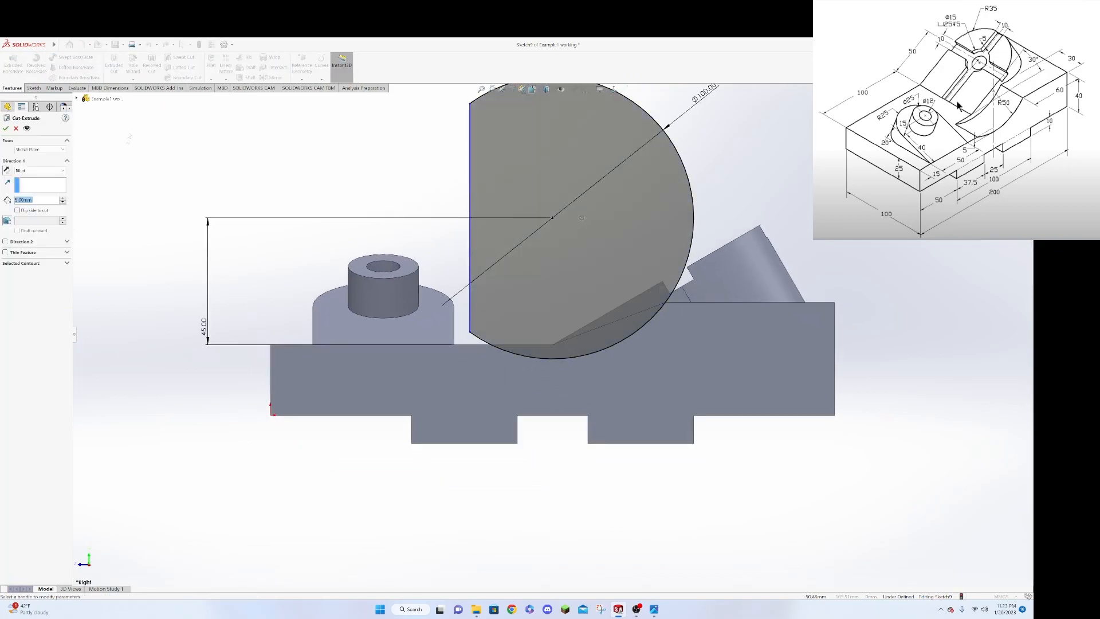
click(63, 171)
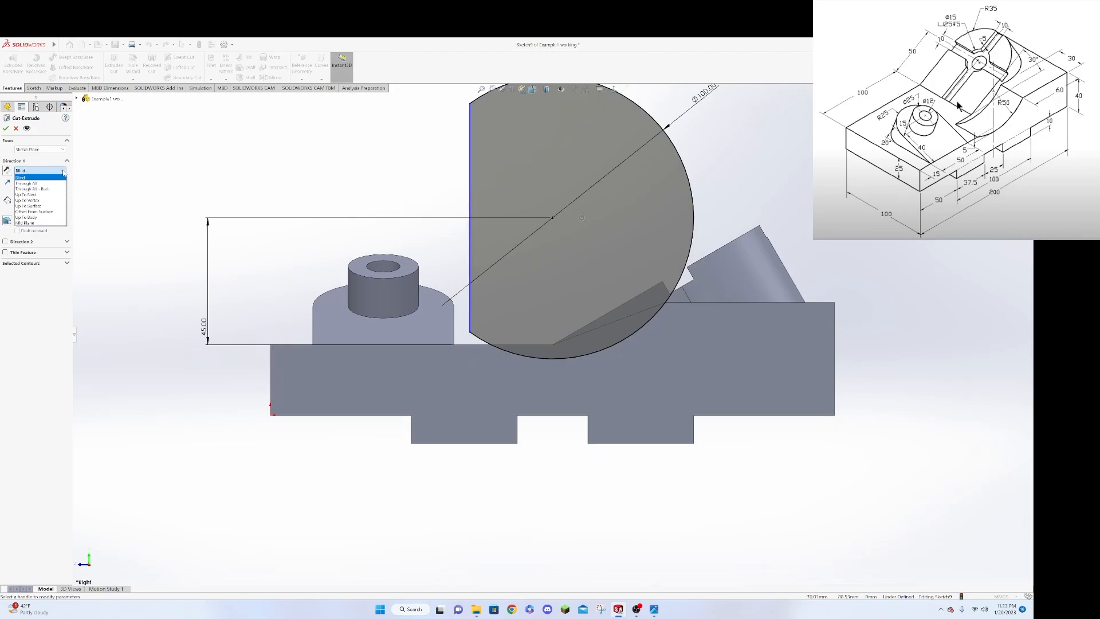
click(41, 207)
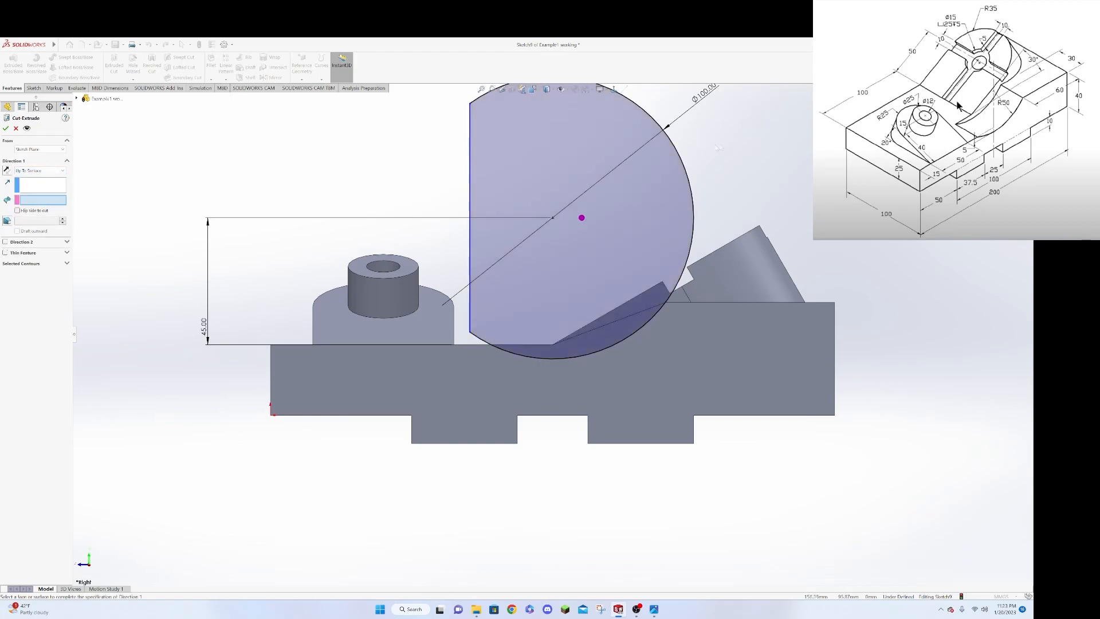
middle_drag(790, 149, 786, 193)
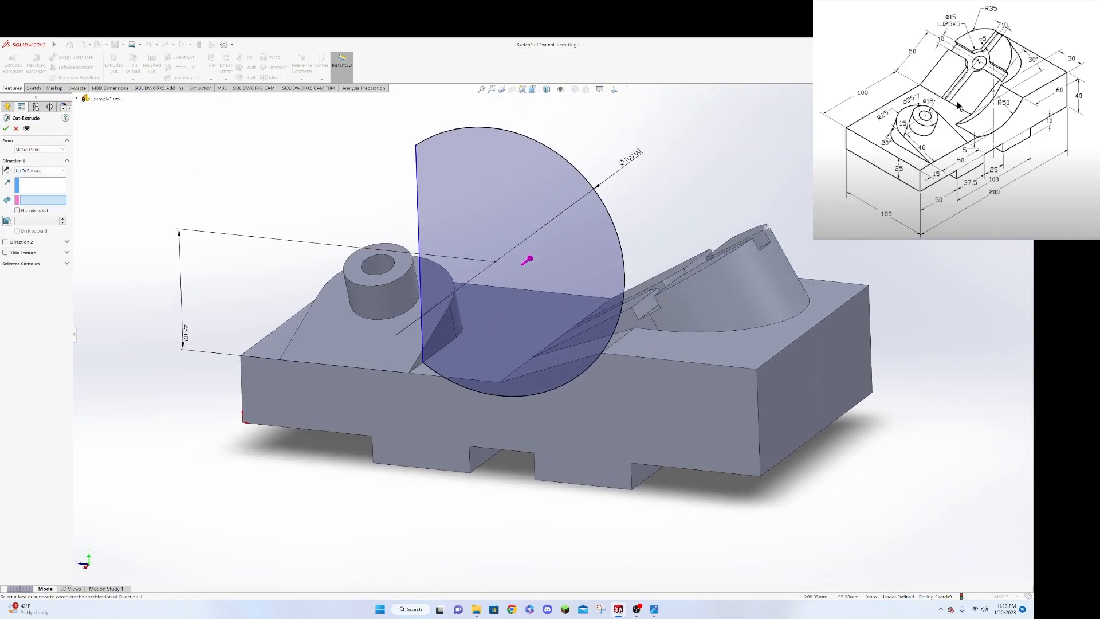
click(633, 324)
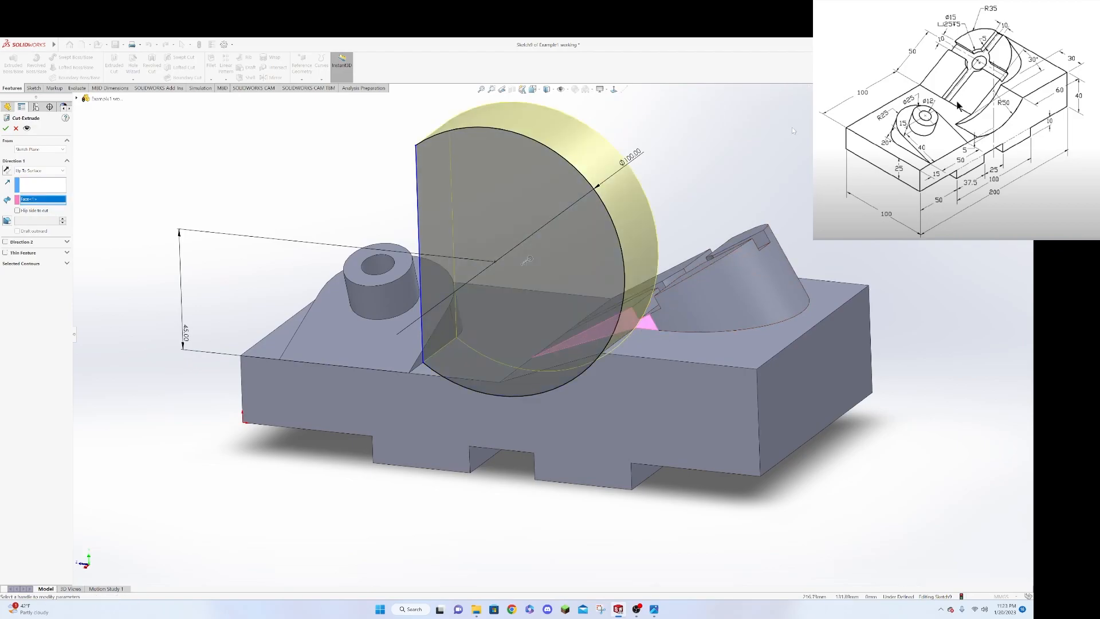
mouse_move(771, 135)
middle_down()
mouse_move(886, 280)
mouse_move(773, 155)
middle_up()
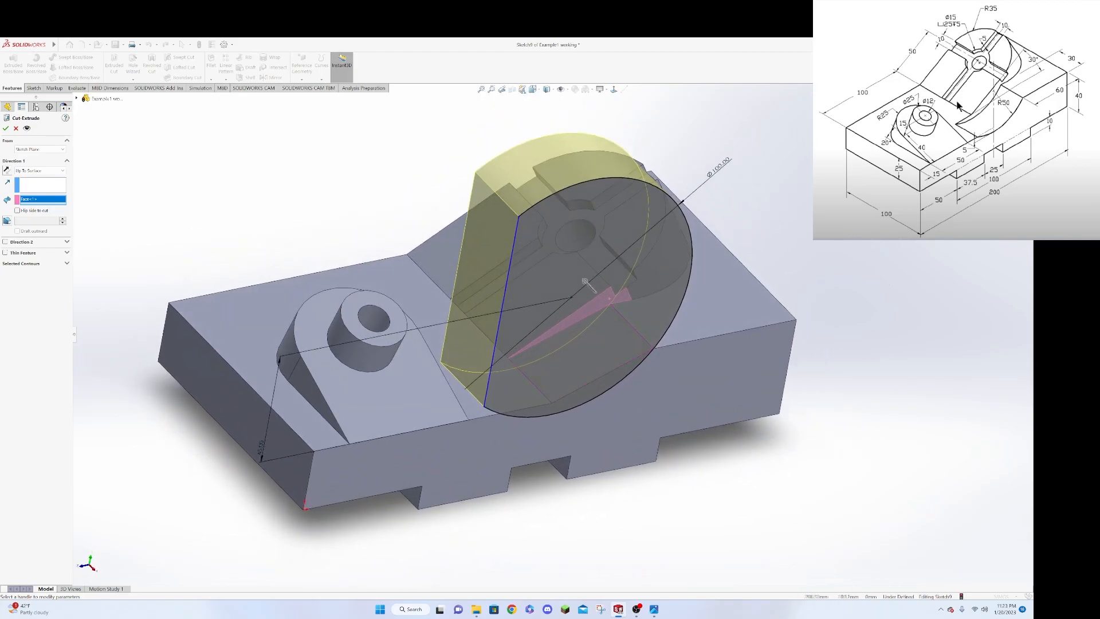
click(6, 129)
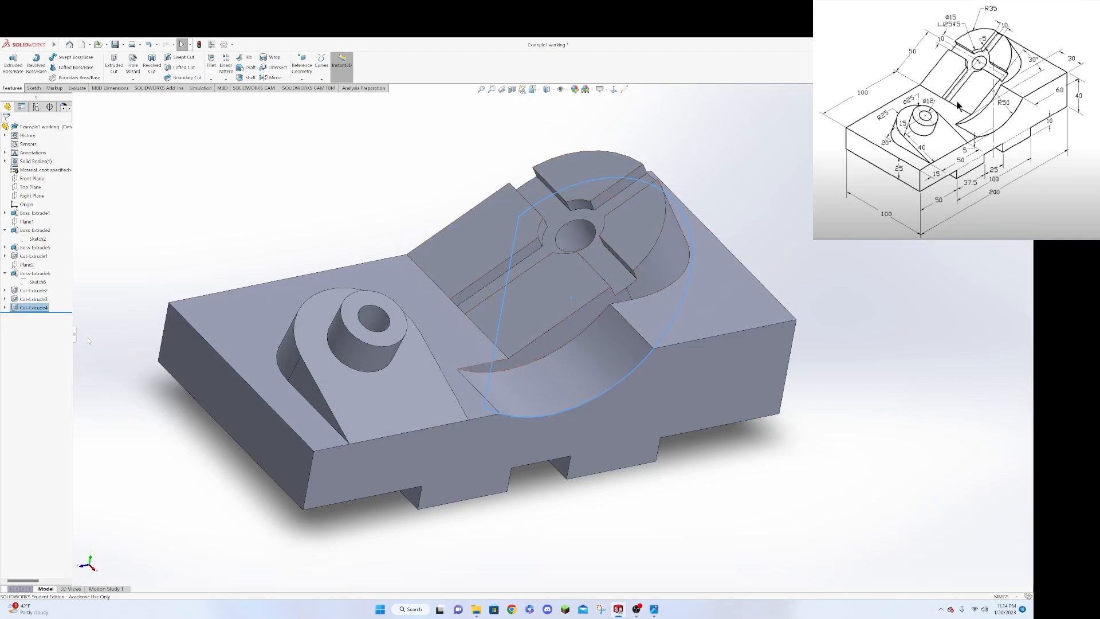
Examine the curved cut beside the sloped boss from several angles against the reference drawing.
click(112, 253)
middle_drag(781, 231, 751, 220)
key(Escape)
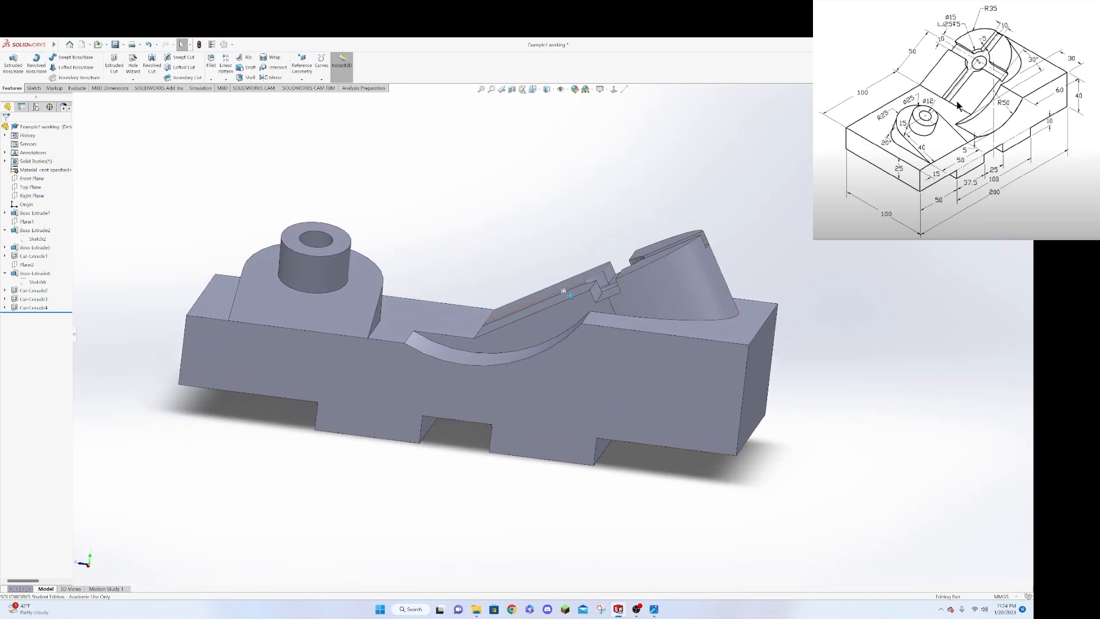
middle_drag(459, 176, 513, 309)
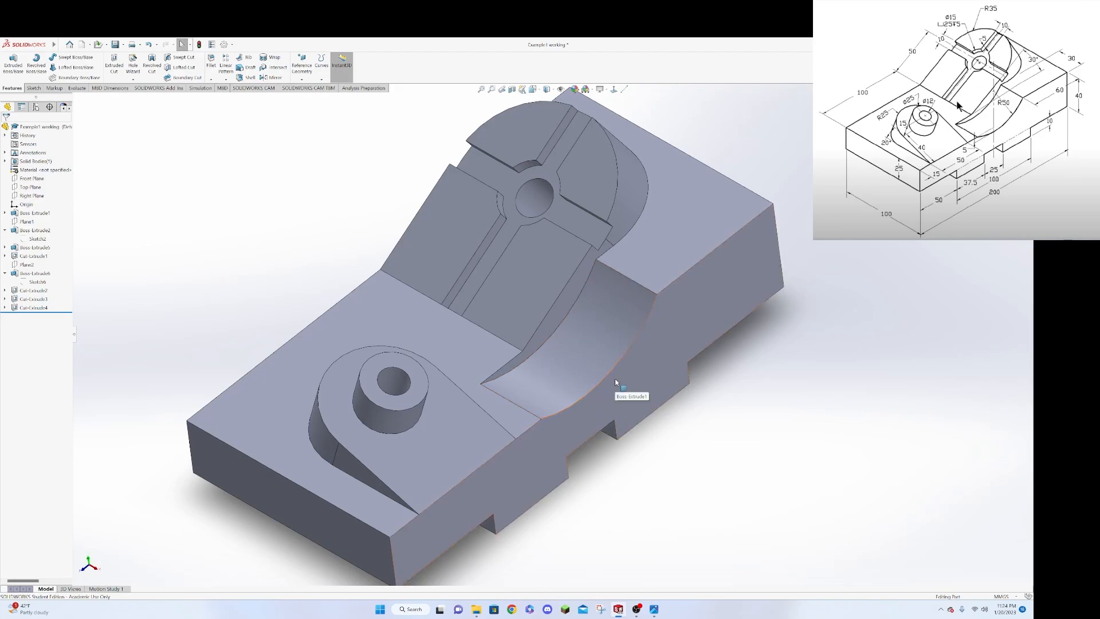
middle_drag(787, 385, 748, 330)
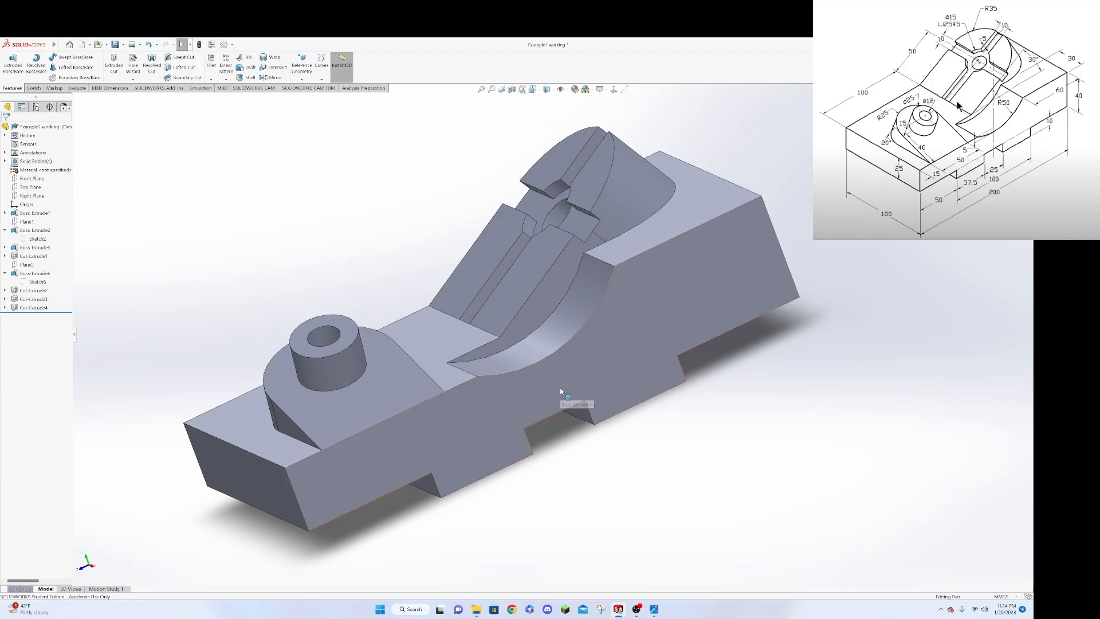
middle_drag(585, 486, 656, 466)
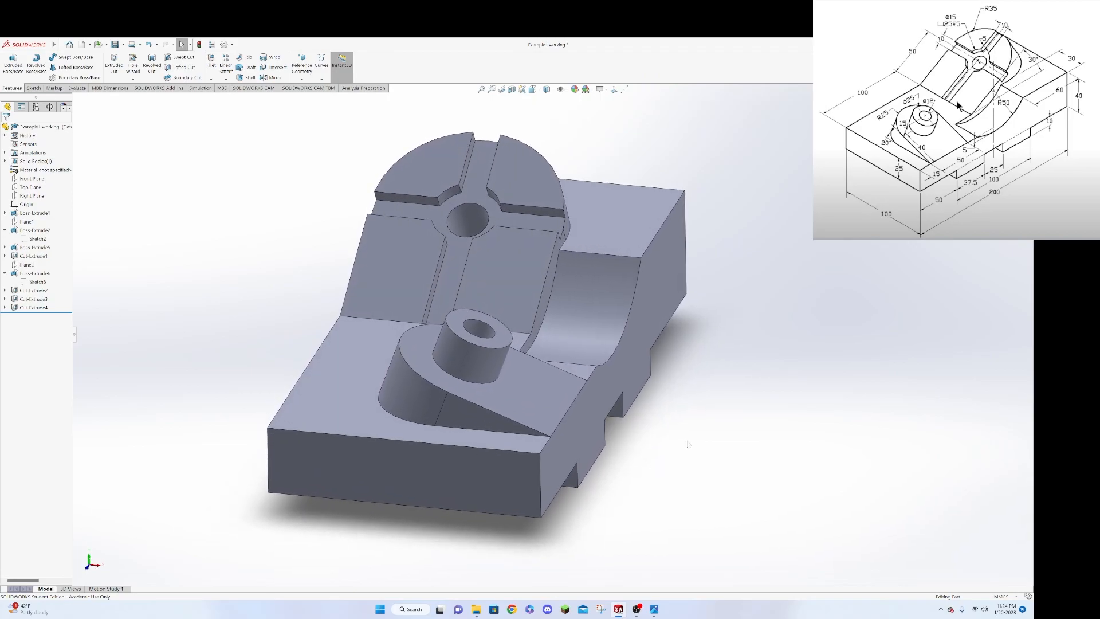